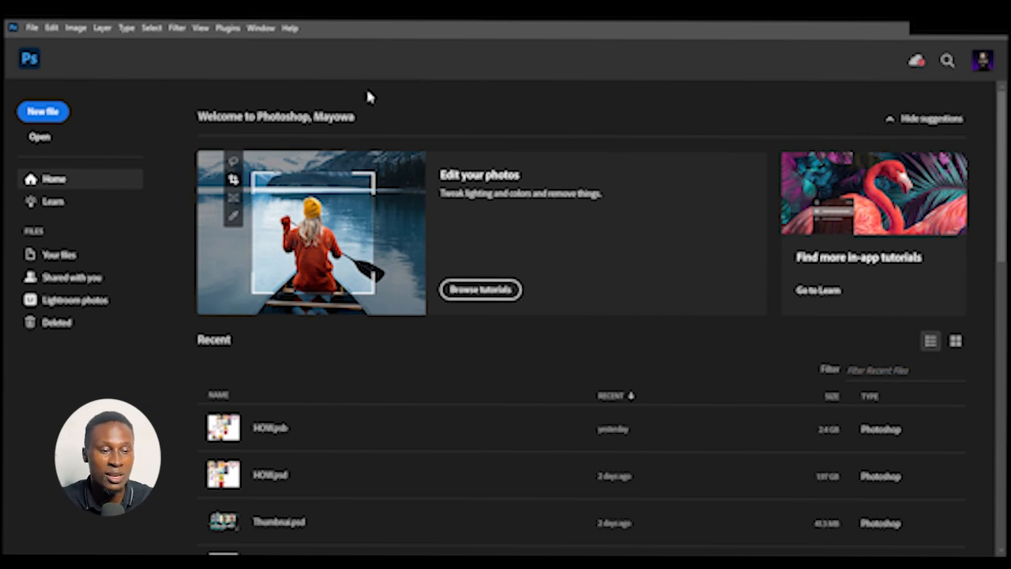
Create a new document from the home screen
click(62, 111)
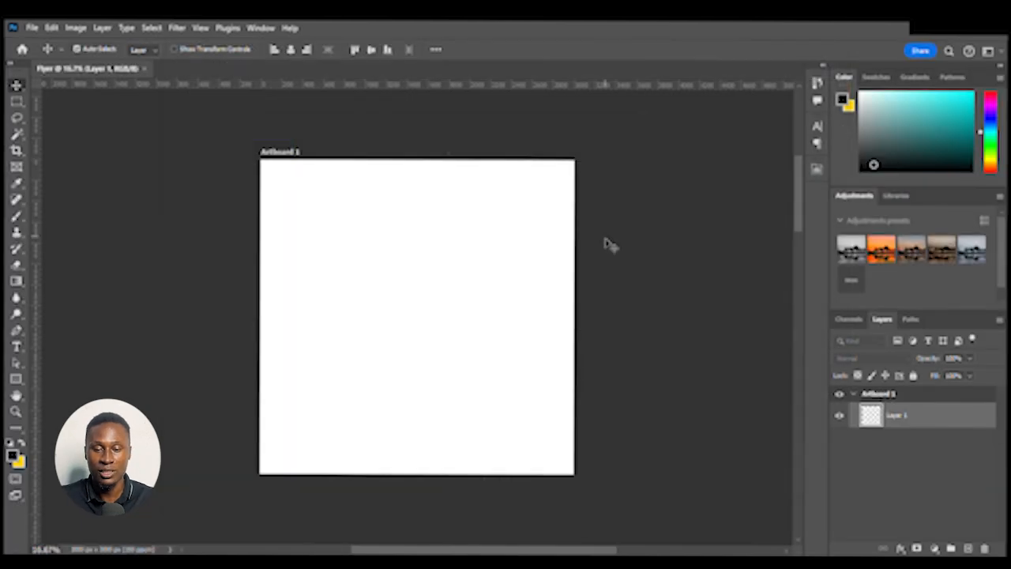
click(645, 225)
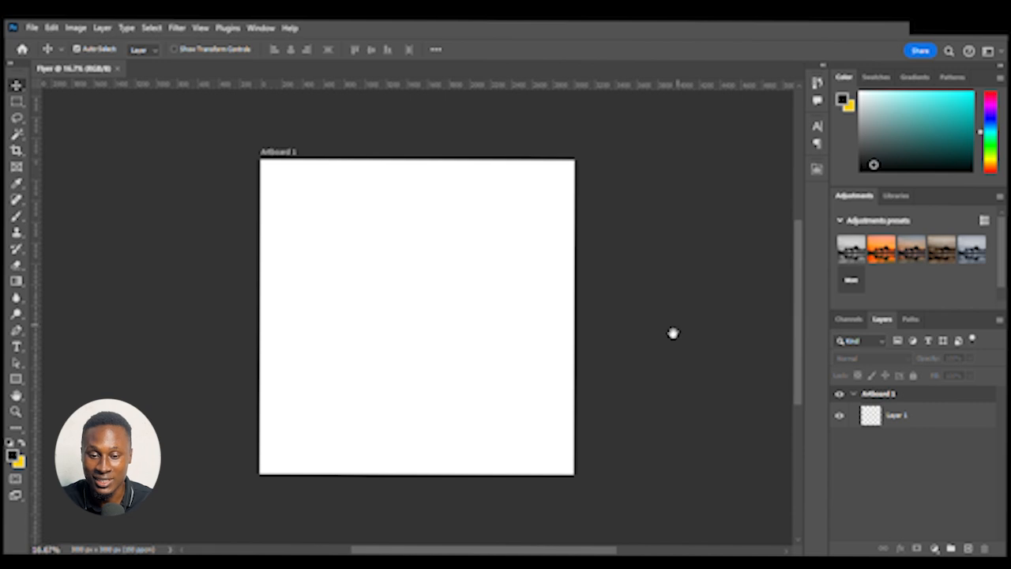
Place the WhatsApp flyer image onto Artboard 1 and commit the placement
drag(671, 331, 552, 320)
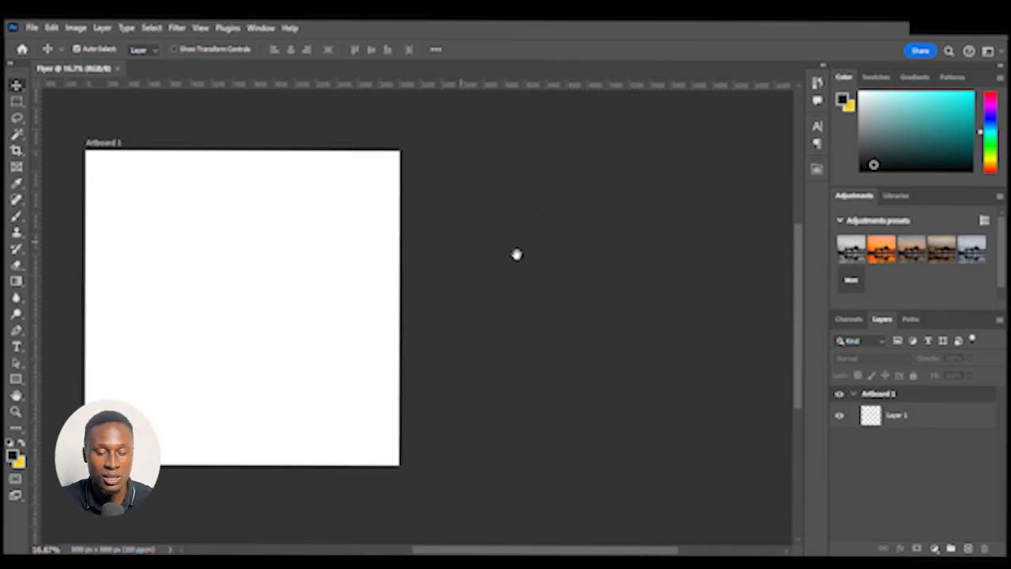
drag(517, 253, 595, 252)
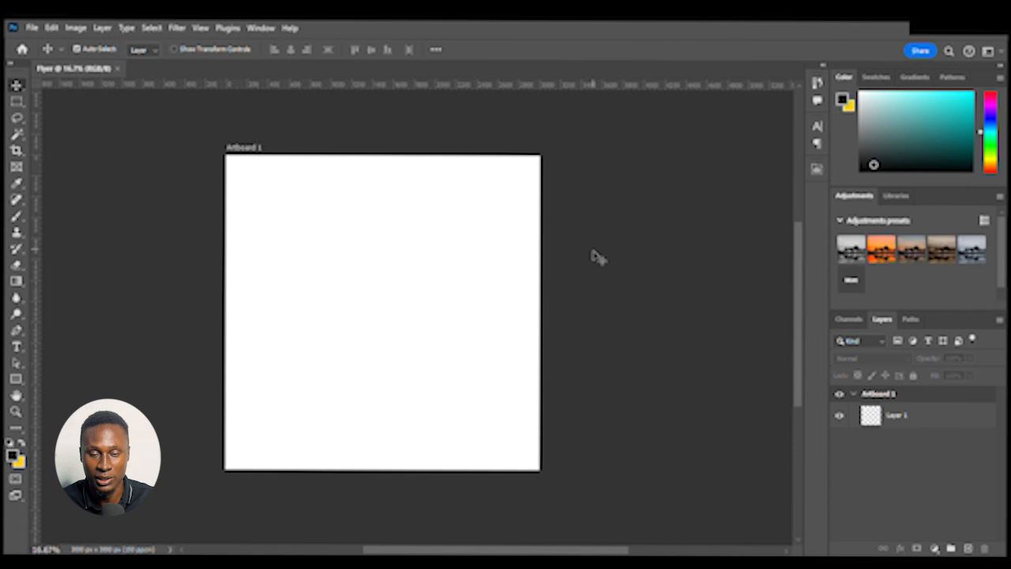
scroll(591, 255, left, 5)
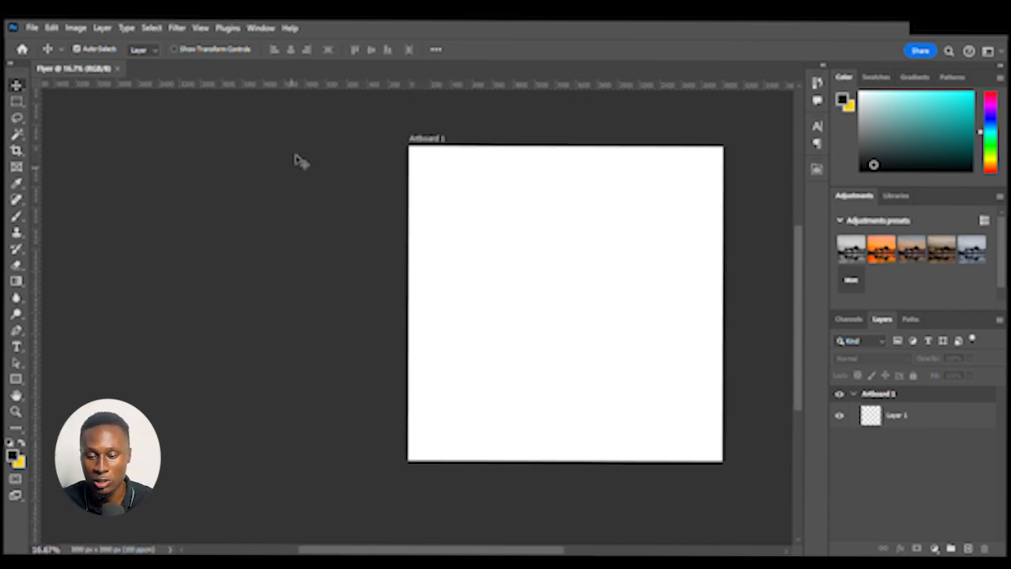
key(alt)
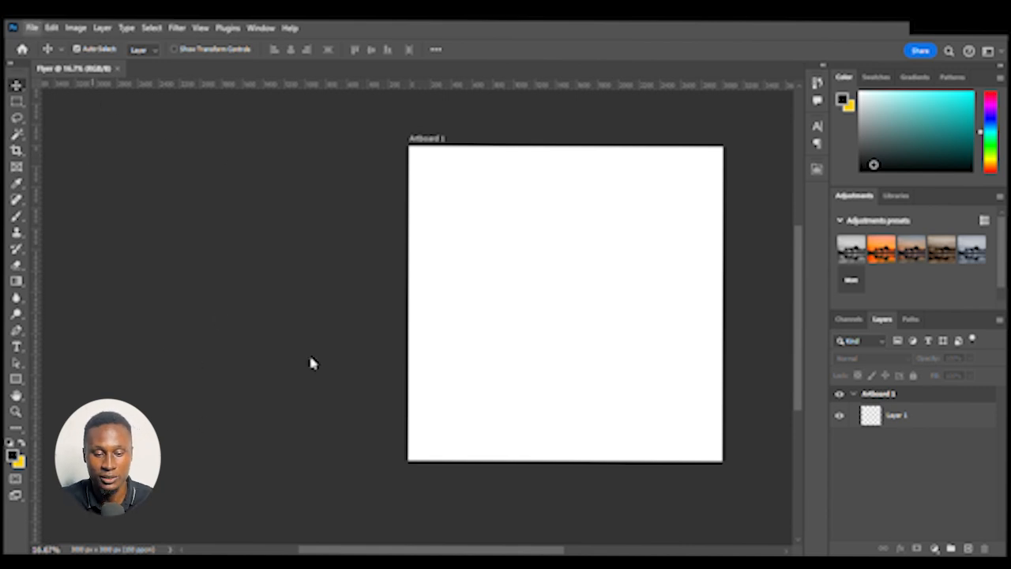
key(alt)
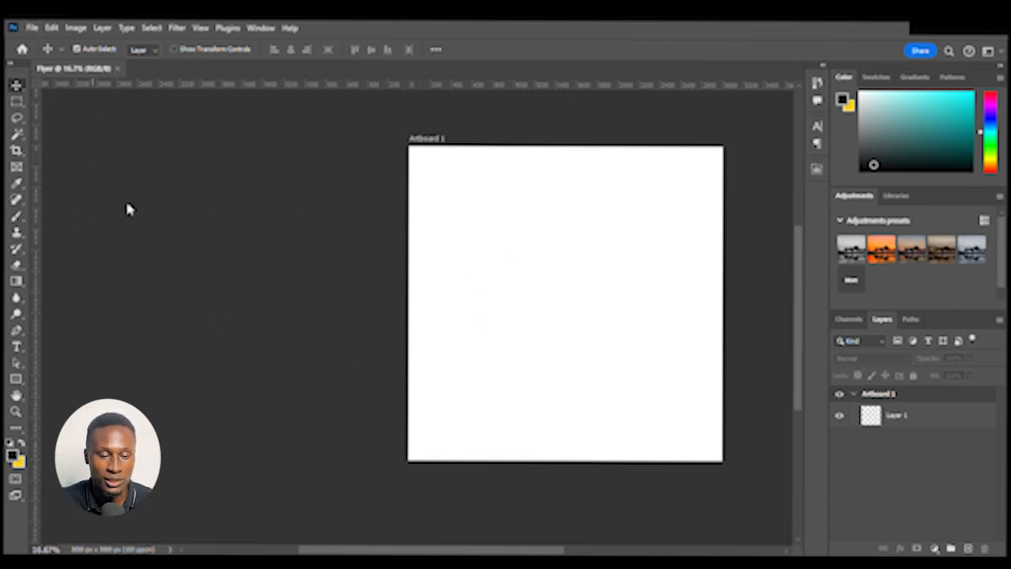
drag(245, 361, 404, 321)
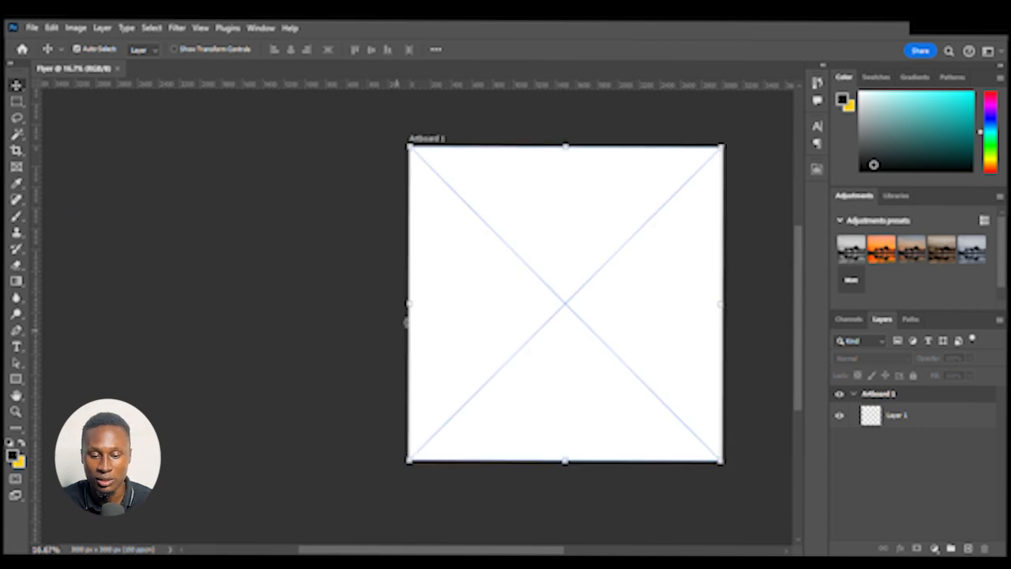
key(Return)
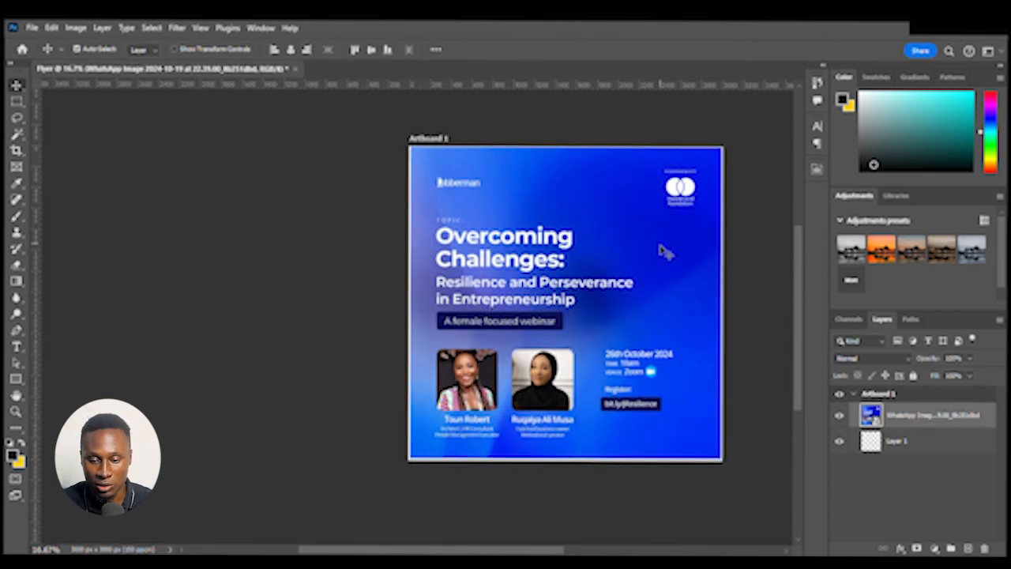
Move the flyer image out of the artboard so it sits to its left as a reference
drag(609, 263, 248, 264)
drag(485, 307, 450, 305)
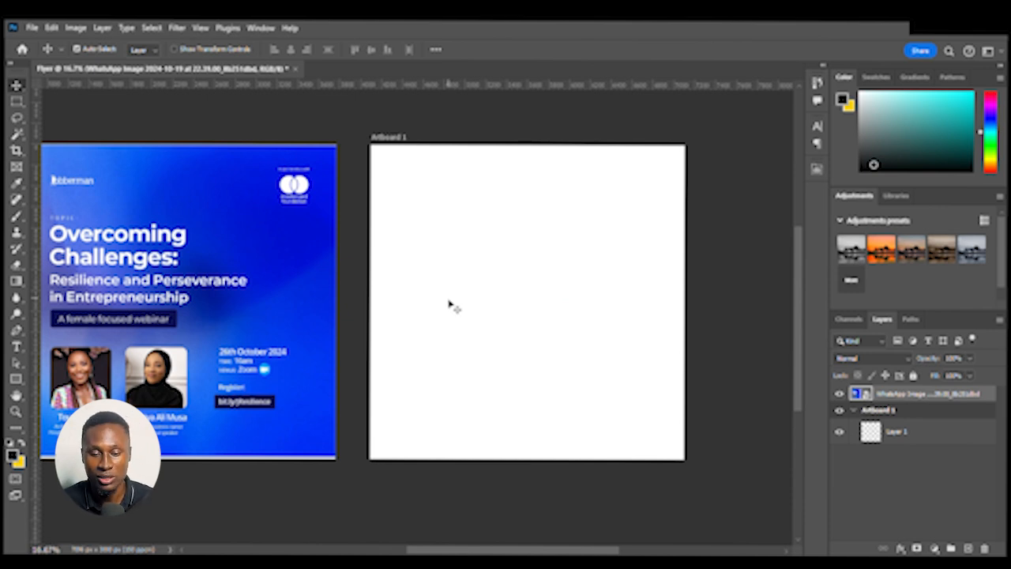
Add two more artboards to the right of Artboard 1, then undo both additions
drag(580, 282, 432, 286)
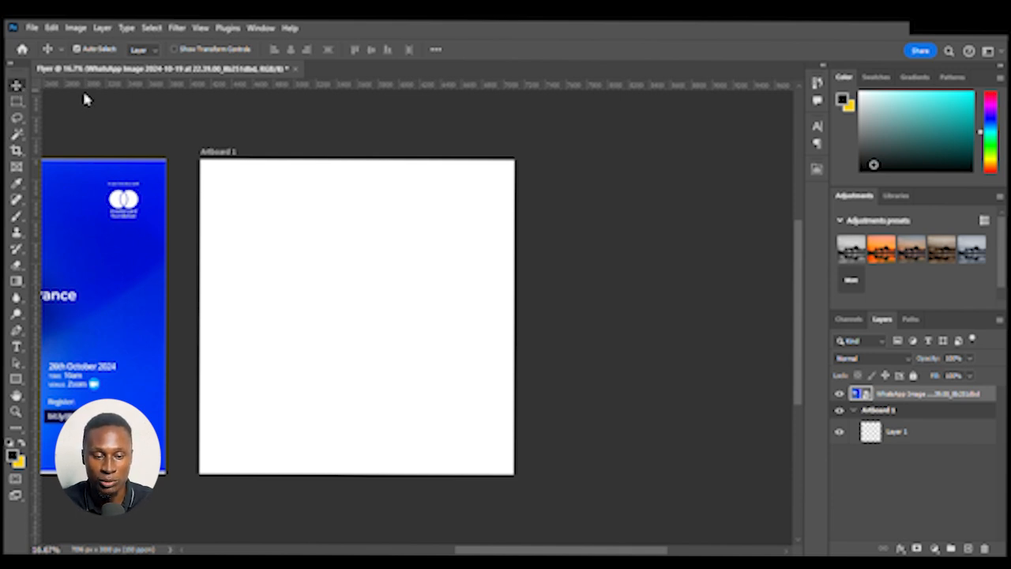
key(shift+v)
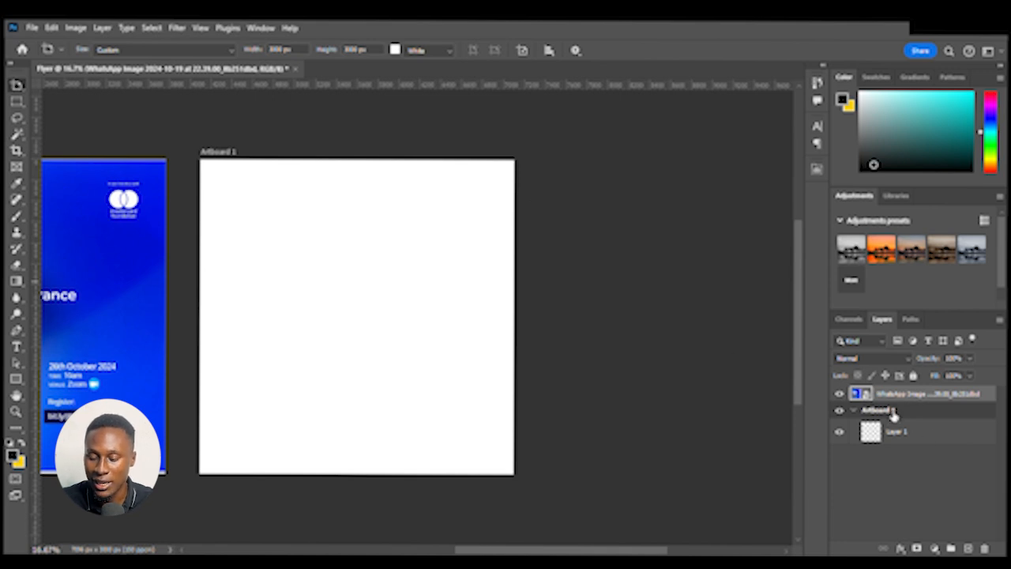
click(219, 160)
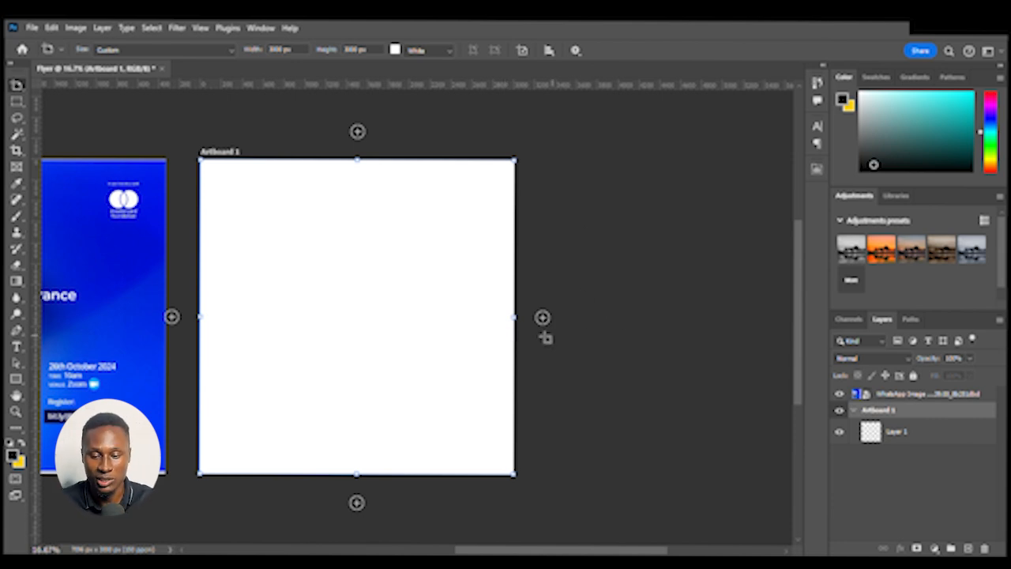
click(543, 318)
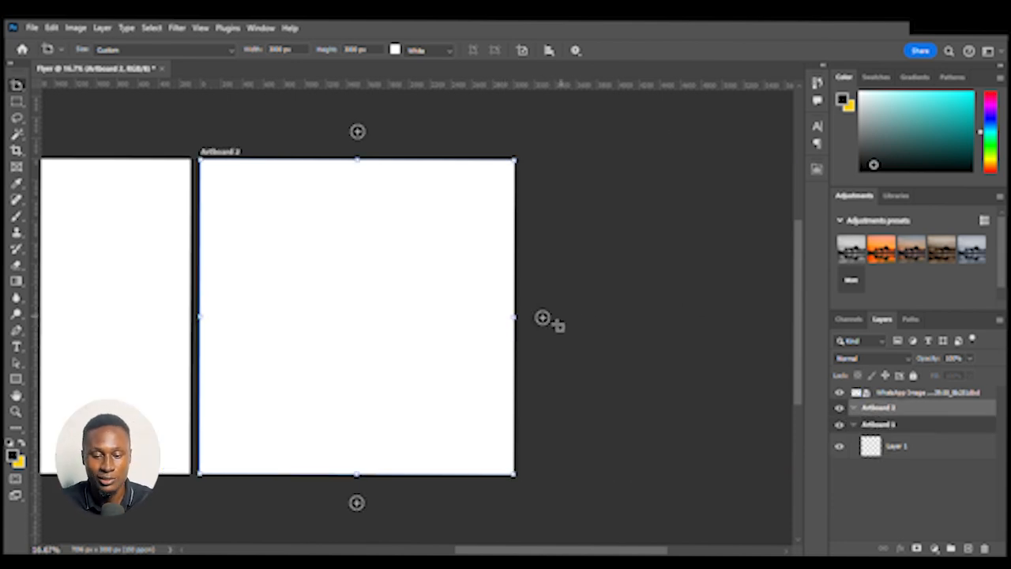
click(543, 318)
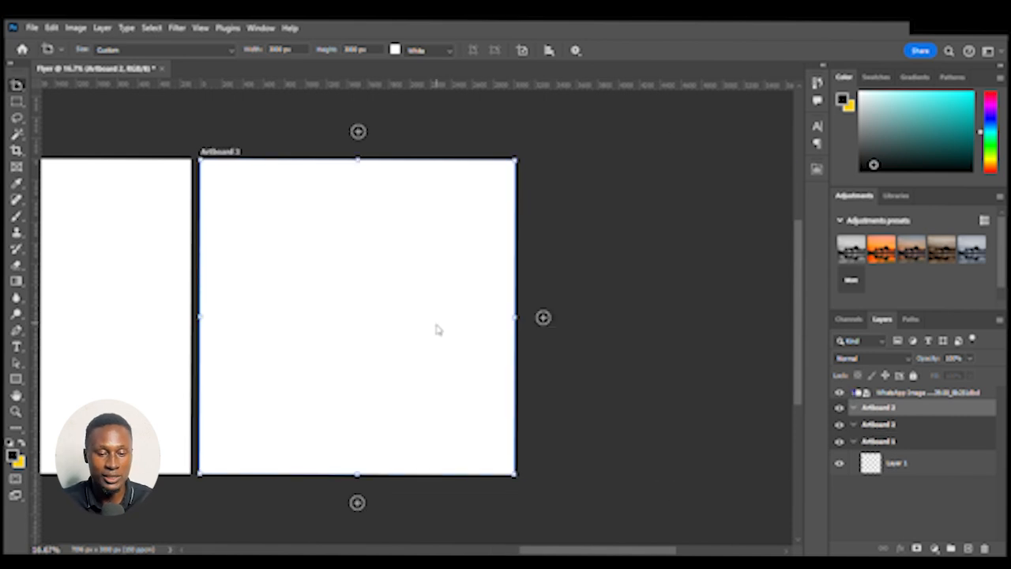
drag(277, 308, 655, 313)
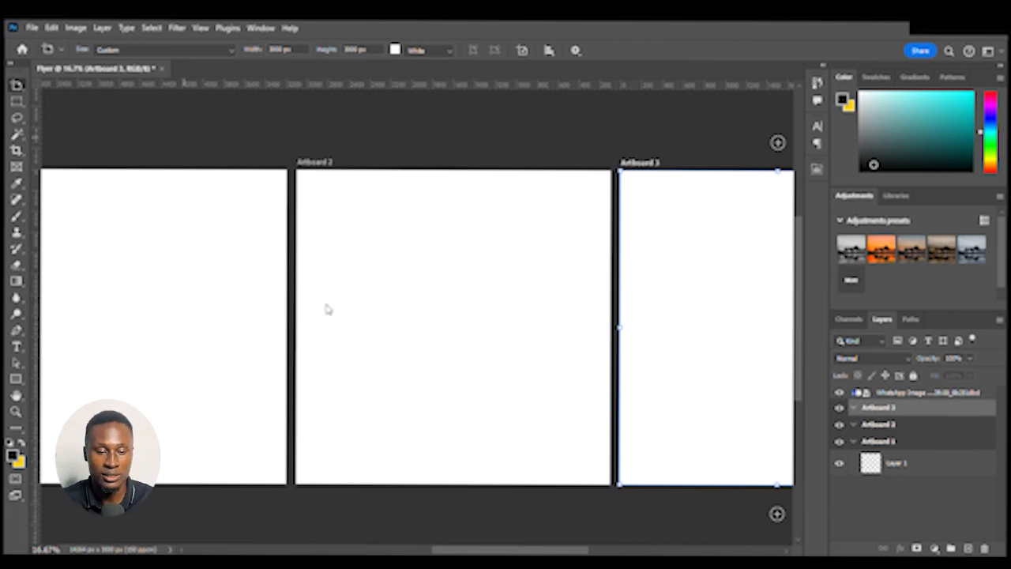
key(ctrl+z)
key(ctrl+z)
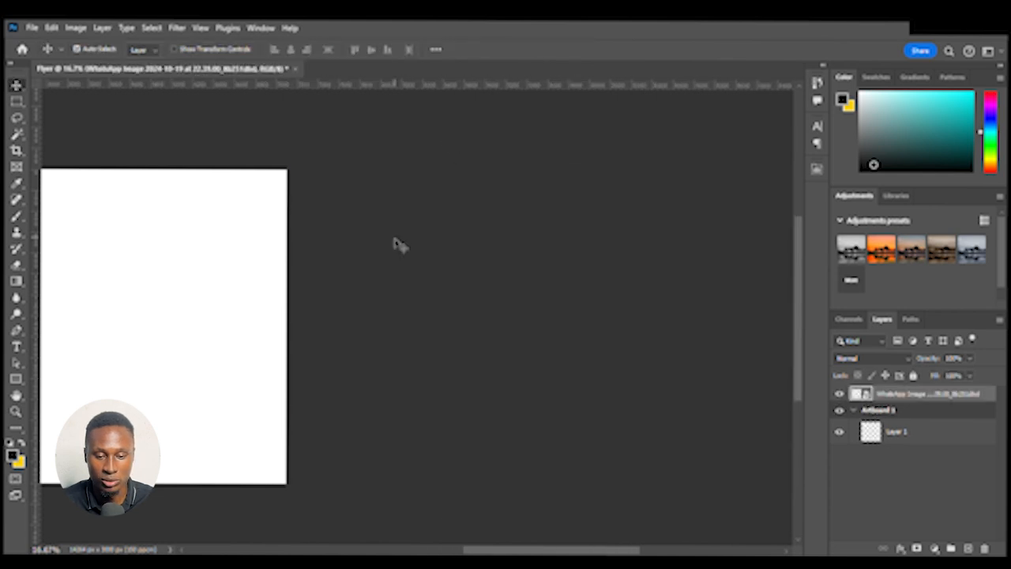
drag(322, 275, 667, 253)
drag(528, 249, 634, 264)
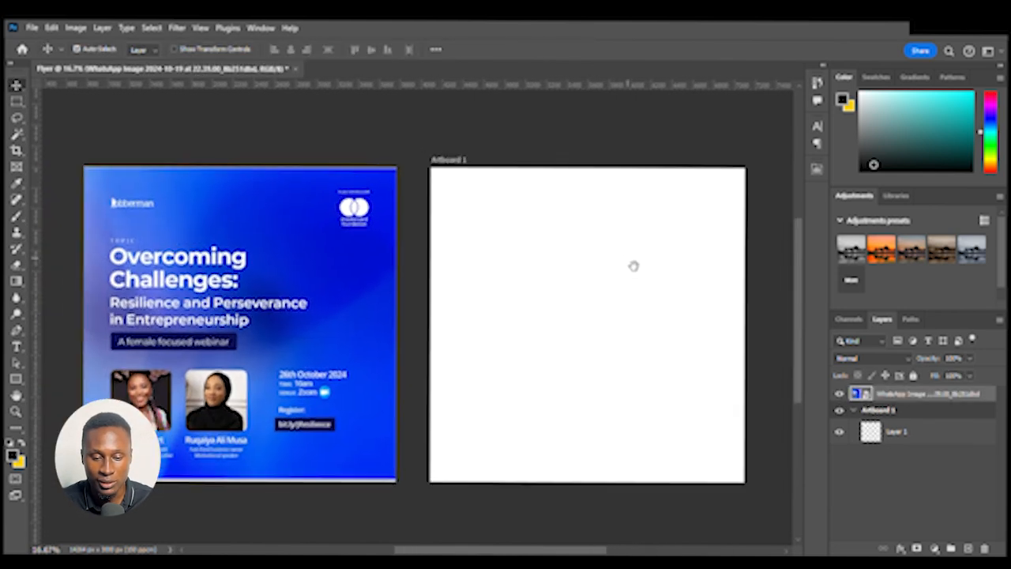
key(shift+v)
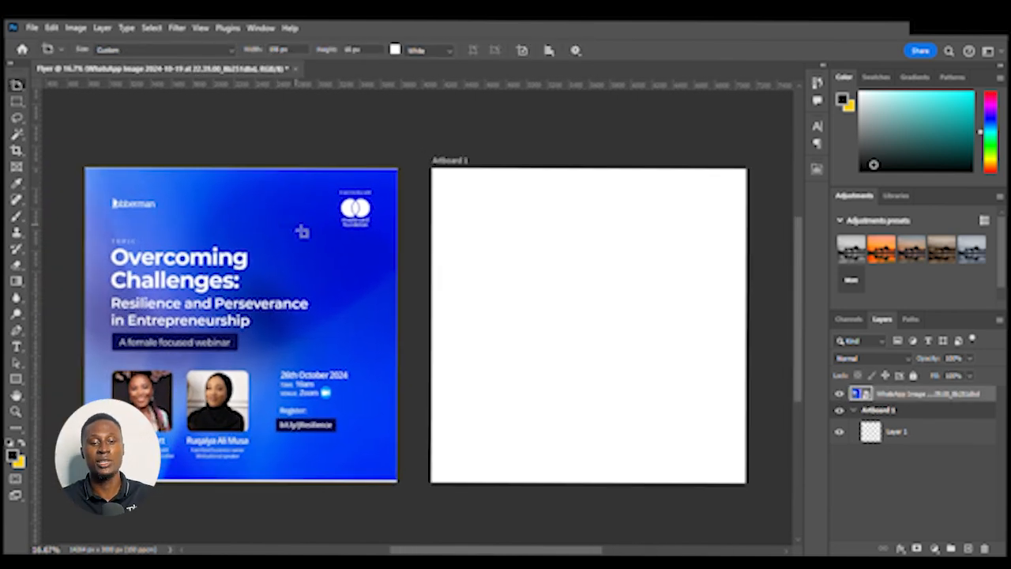
click(300, 231)
key(ctrl+z)
key(v)
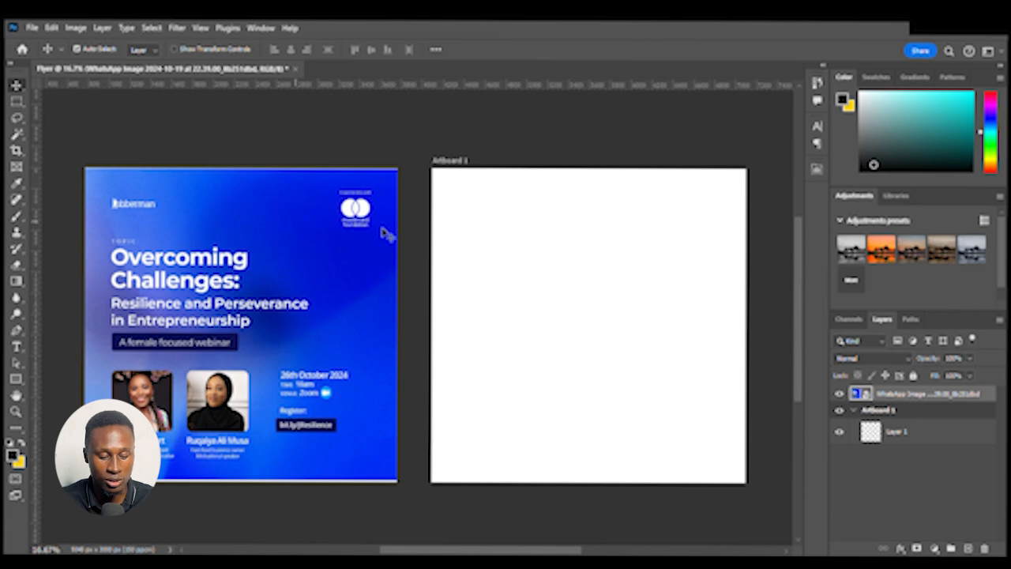
key(shift+v)
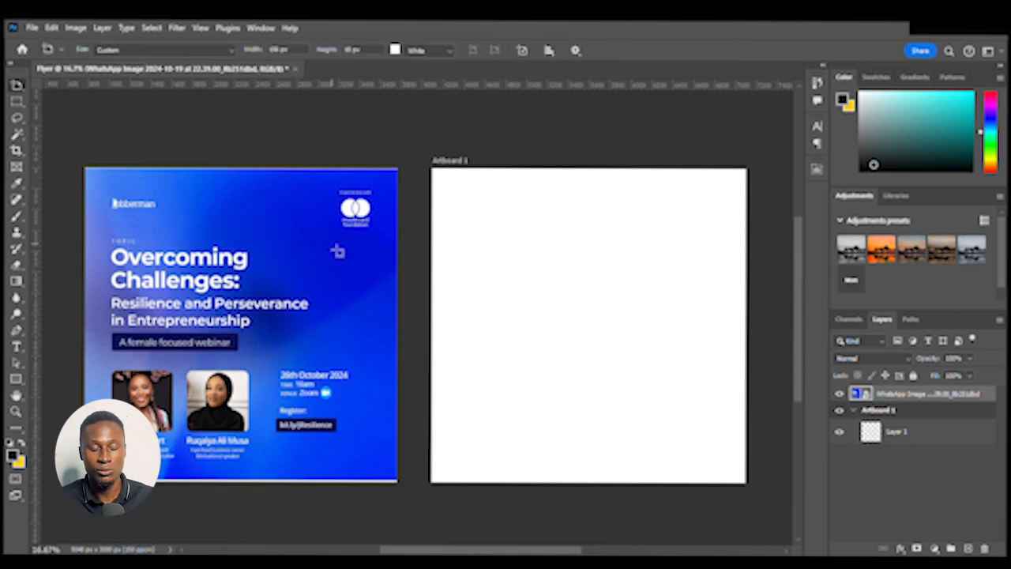
click(333, 252)
key(ctrl+z)
key(v)
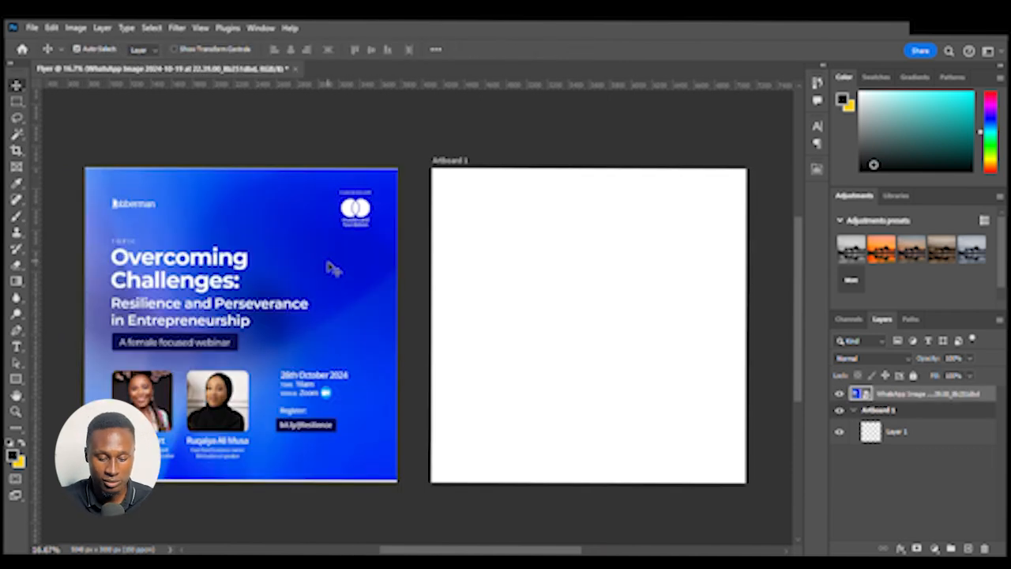
key(shift+v)
click(17, 101)
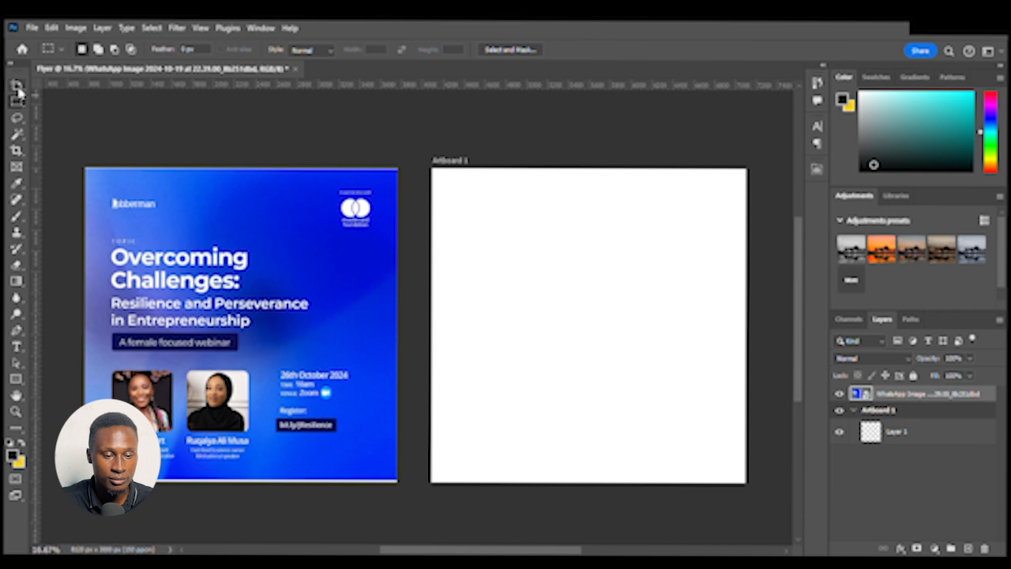
click(17, 84)
key(shift+v)
drag(251, 212, 271, 214)
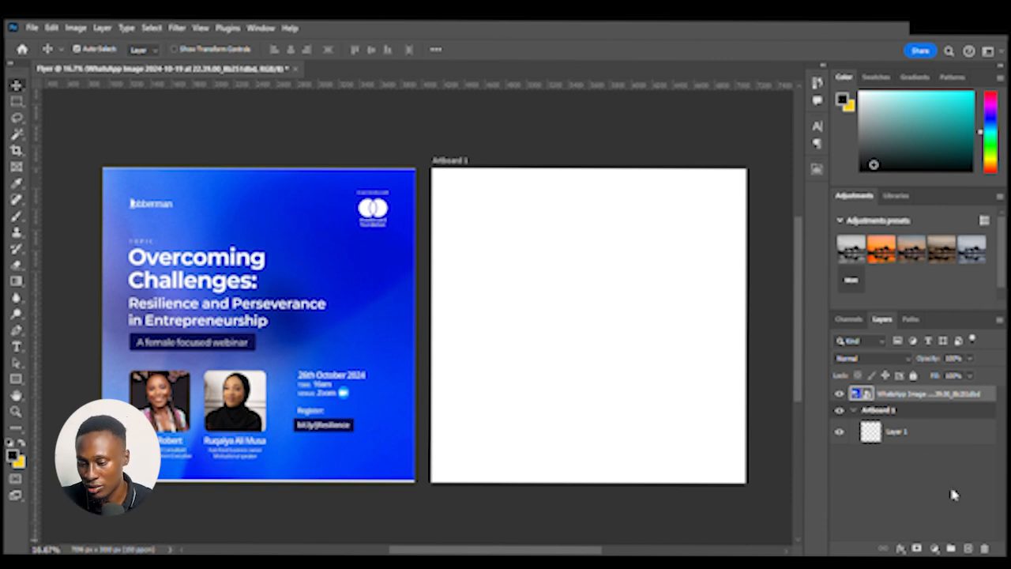
Give Artboard 1 a color fill layer and set its color to white with the eyedropper
click(929, 412)
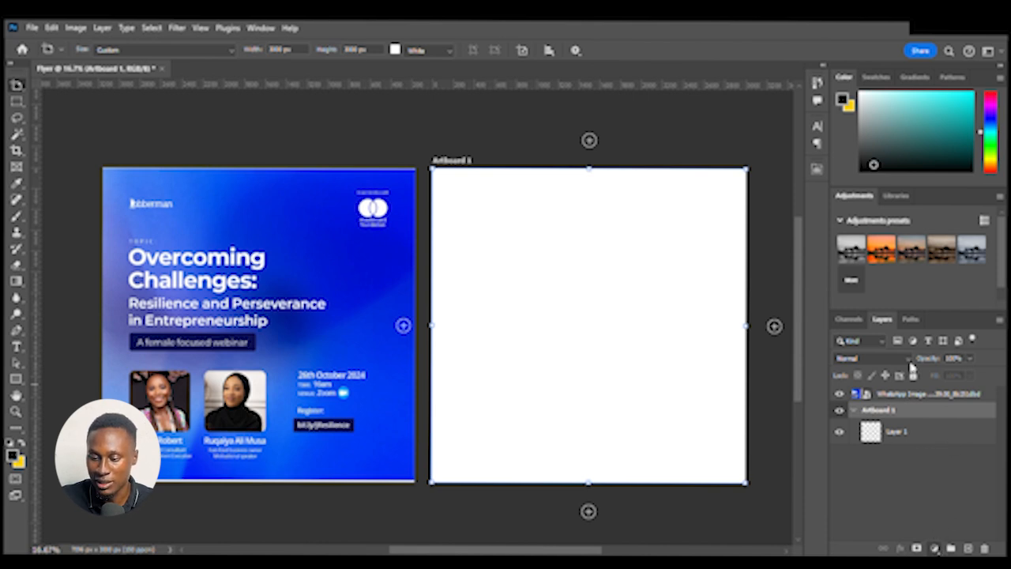
key(alt+BackSpace)
key(i)
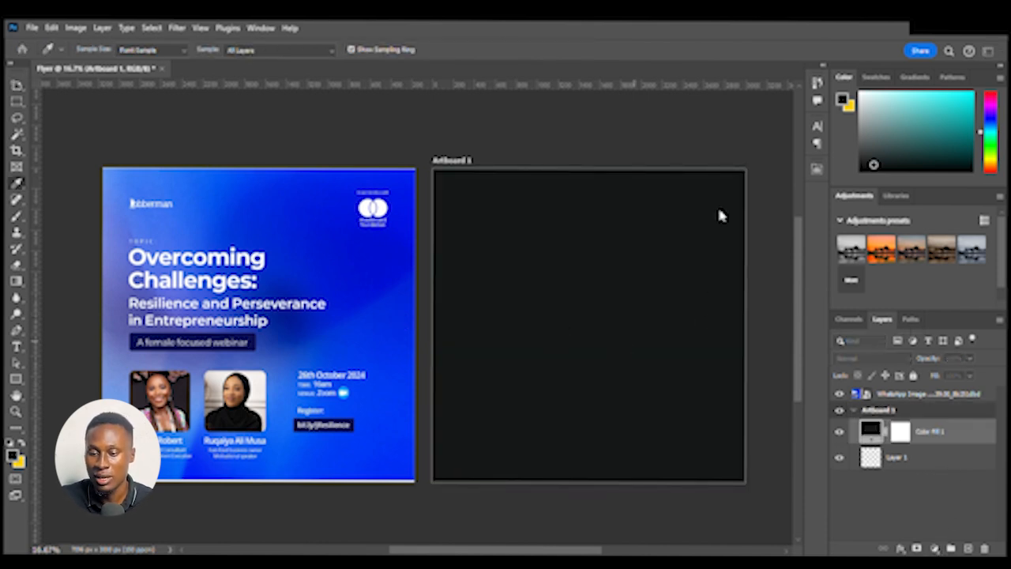
drag(750, 267, 862, 231)
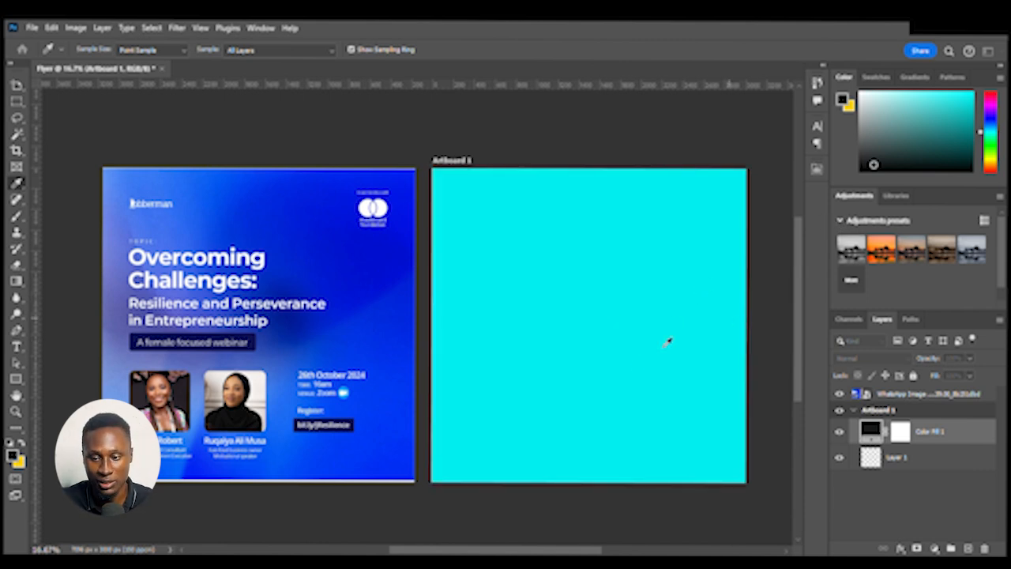
drag(744, 280, 674, 195)
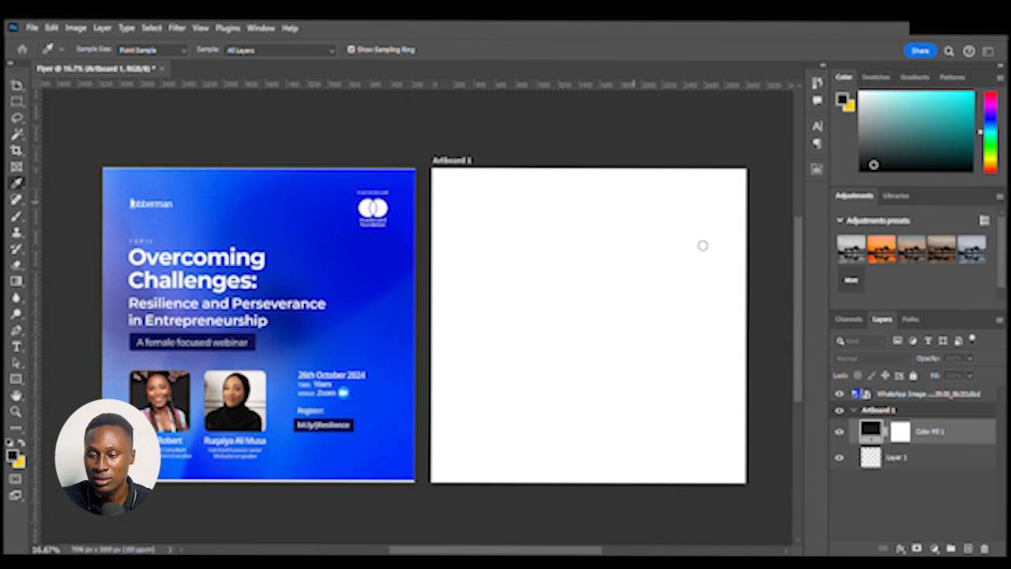
drag(702, 245, 701, 210)
click(938, 213)
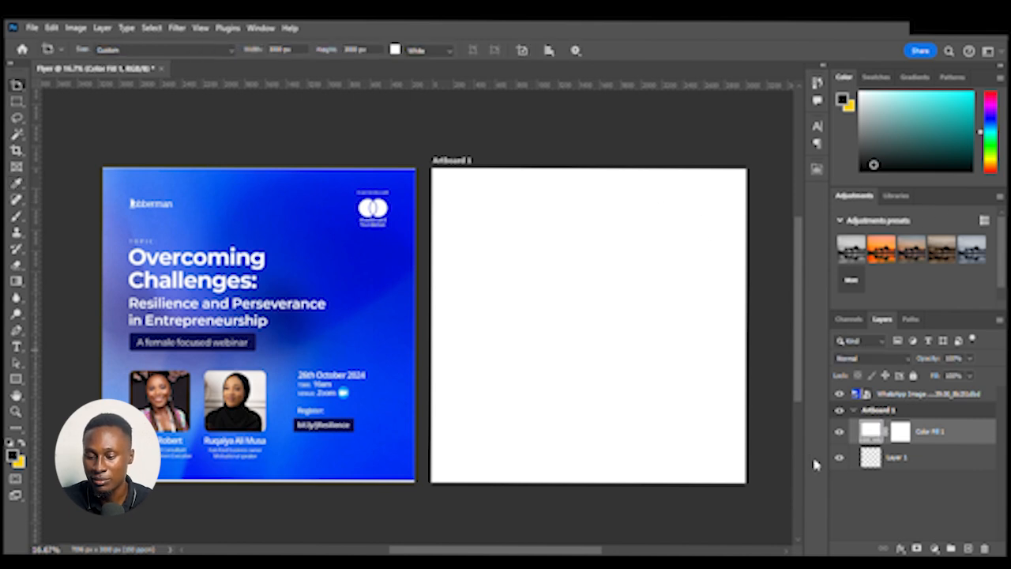
Delete the empty Layer 1 inside the artboard
key(v)
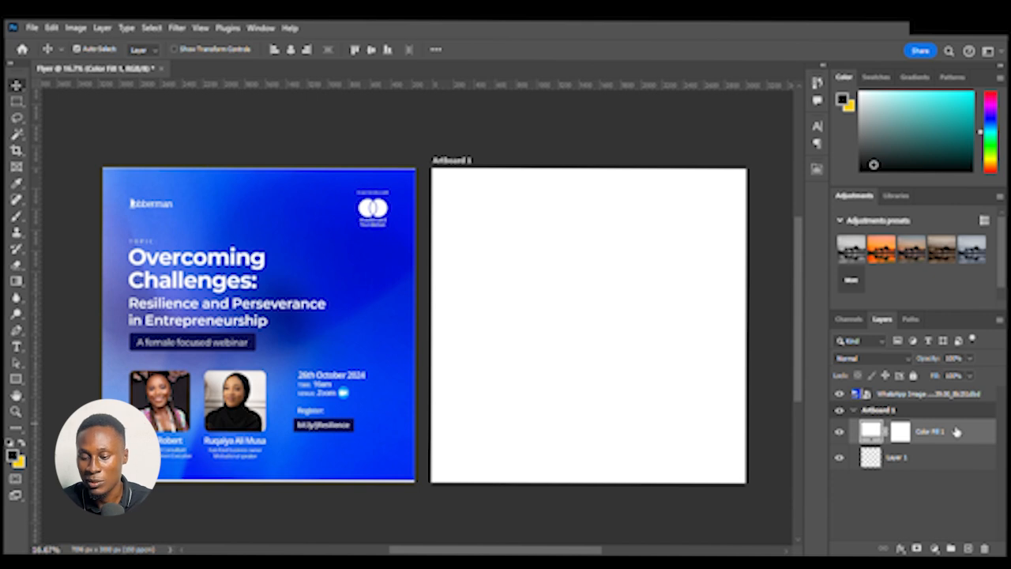
click(908, 457)
key(Delete)
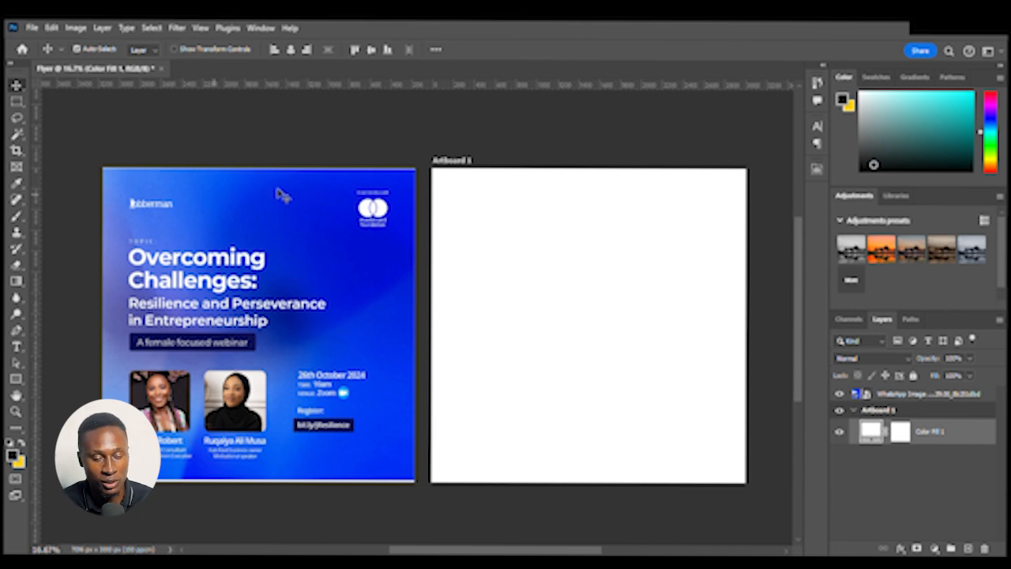
Zoom in and examine the reference flyer's layout, text and speaker photos
click(262, 232)
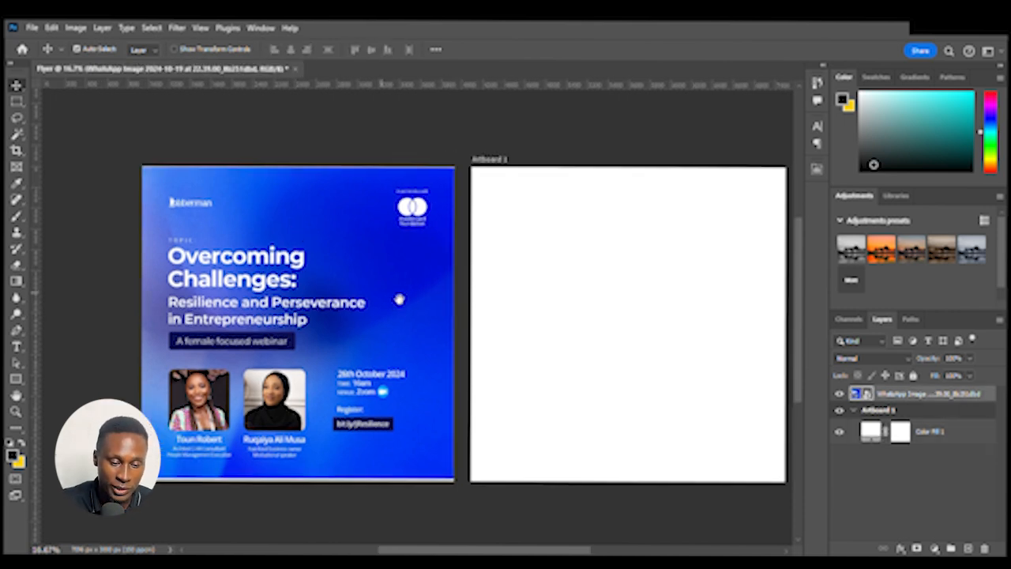
scroll(433, 277, up, 2)
drag(433, 277, 610, 285)
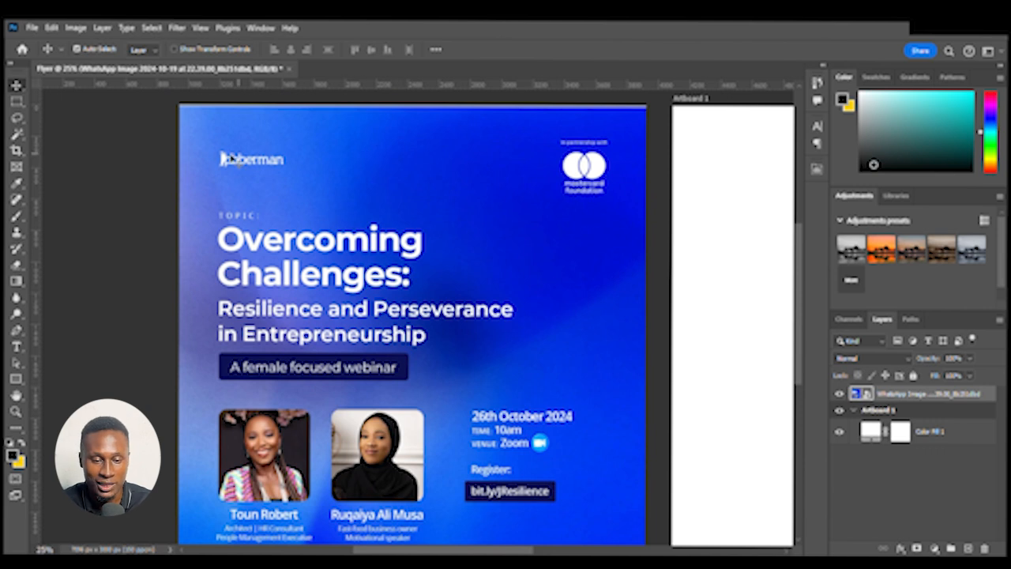
scroll(221, 194, down, 2)
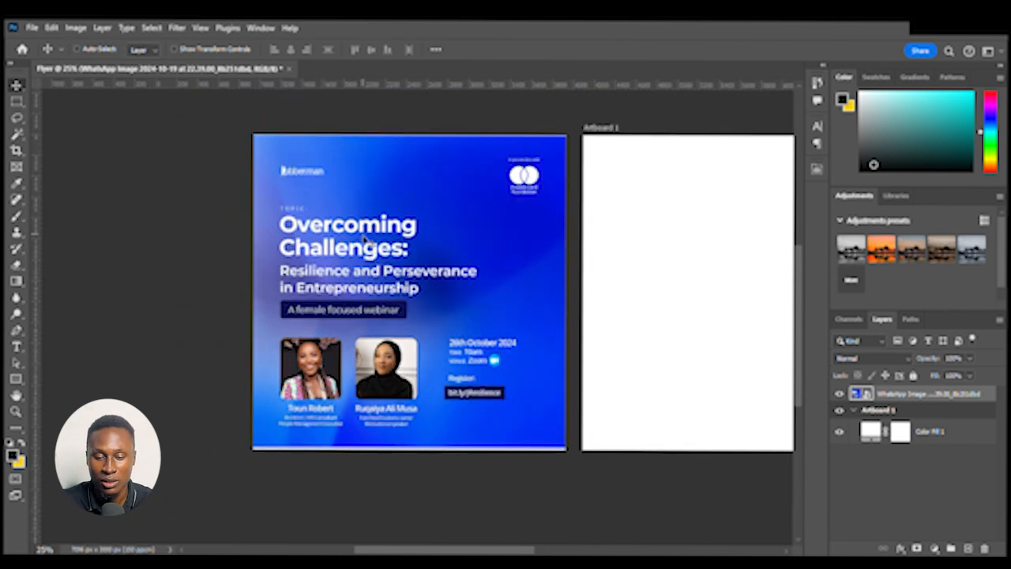
key(ctrl+minus)
drag(425, 259, 267, 262)
drag(587, 346, 575, 370)
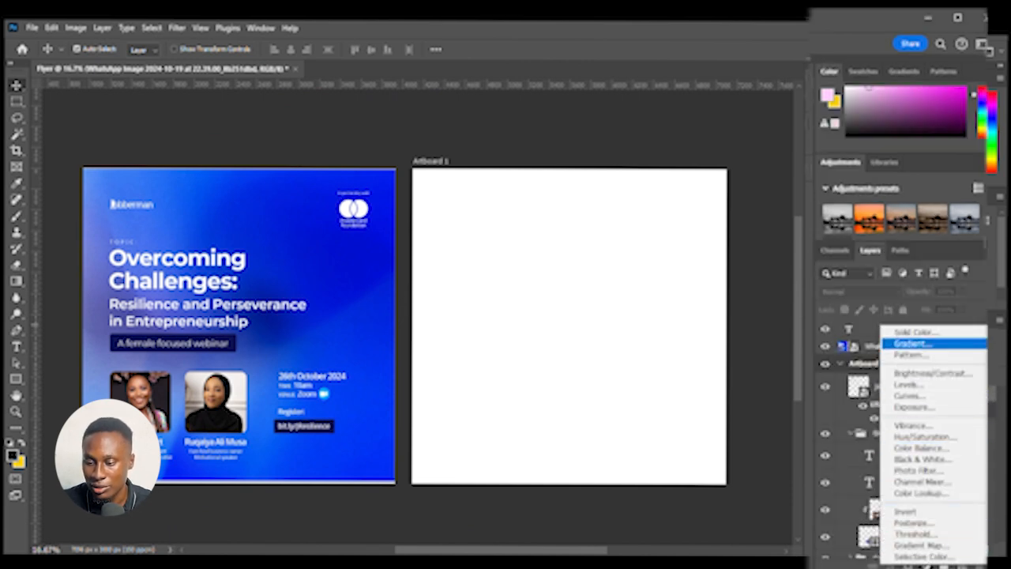
Rename the color fill layer inside Artboard 1 to "Background"
click(940, 345)
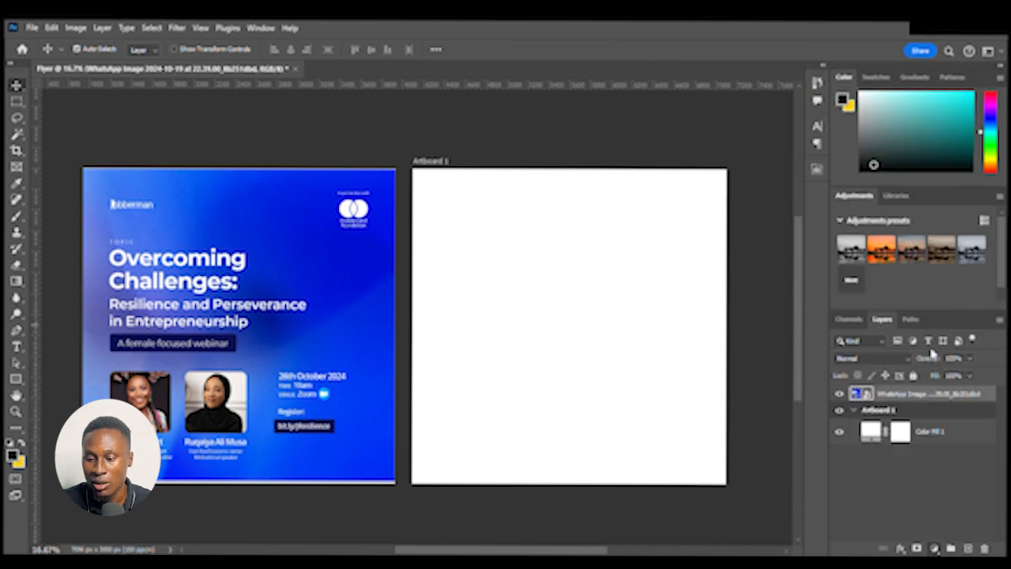
click(976, 431)
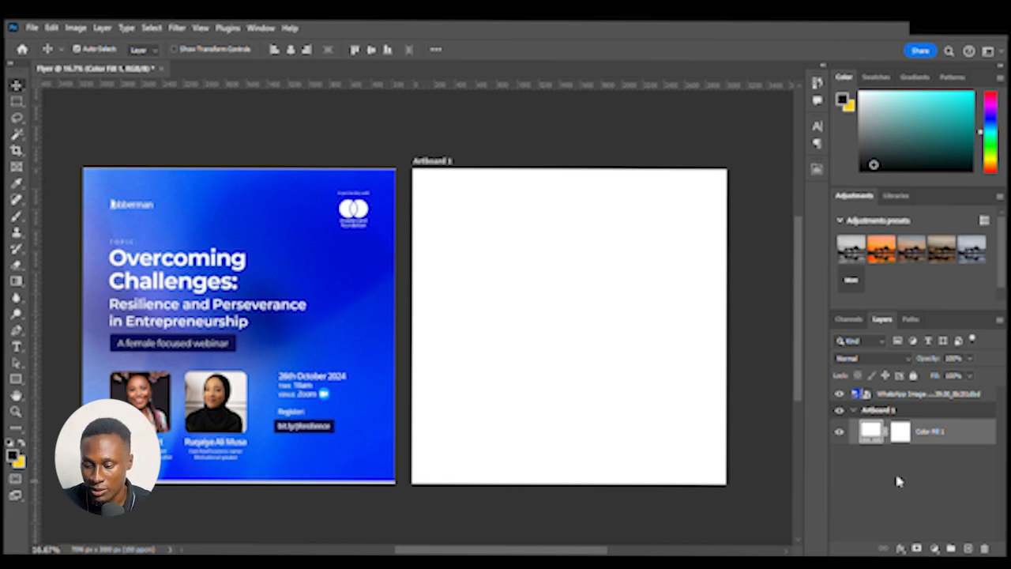
double_click(940, 432)
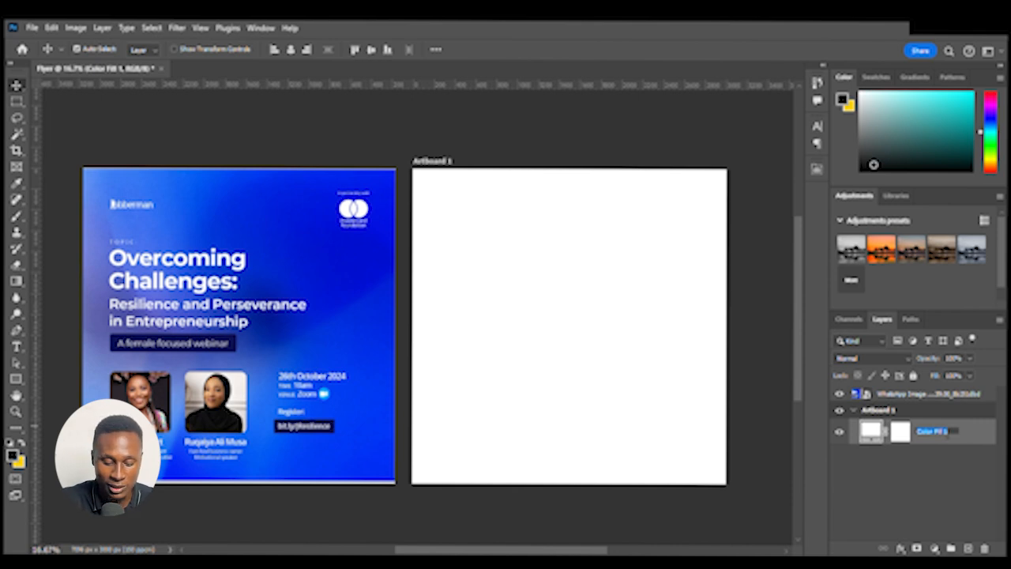
text(Bac)
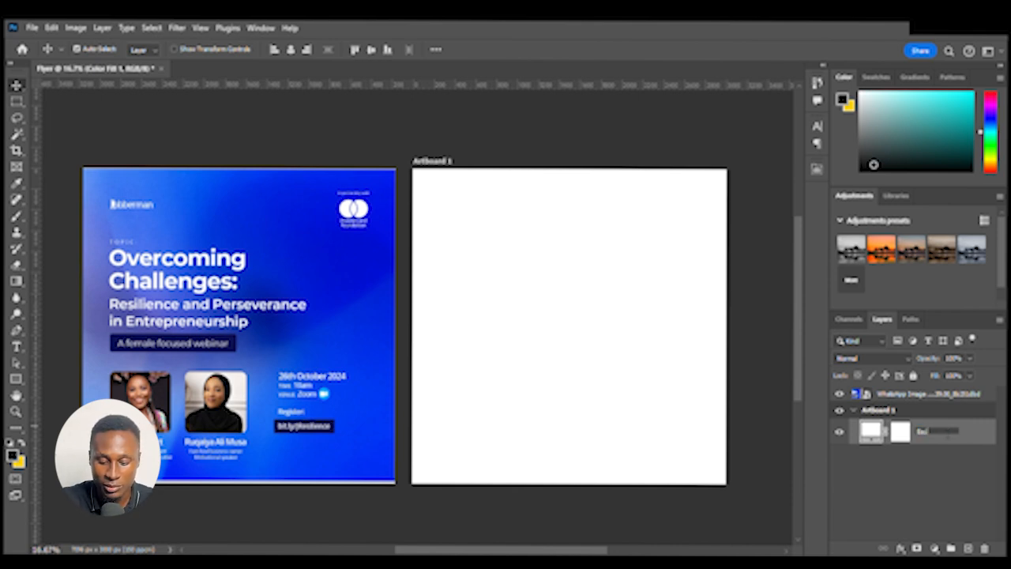
text(kground)
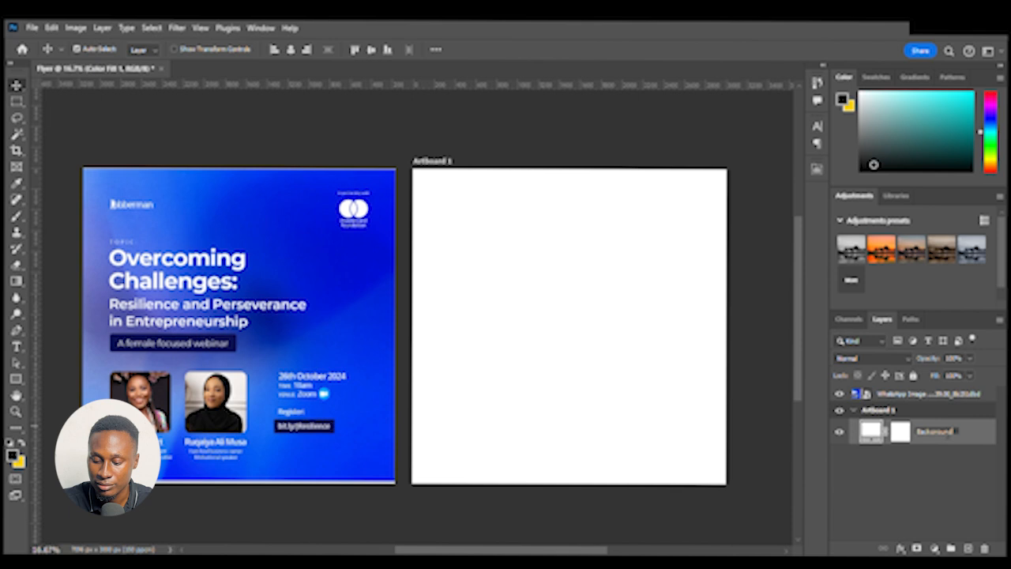
key(Return)
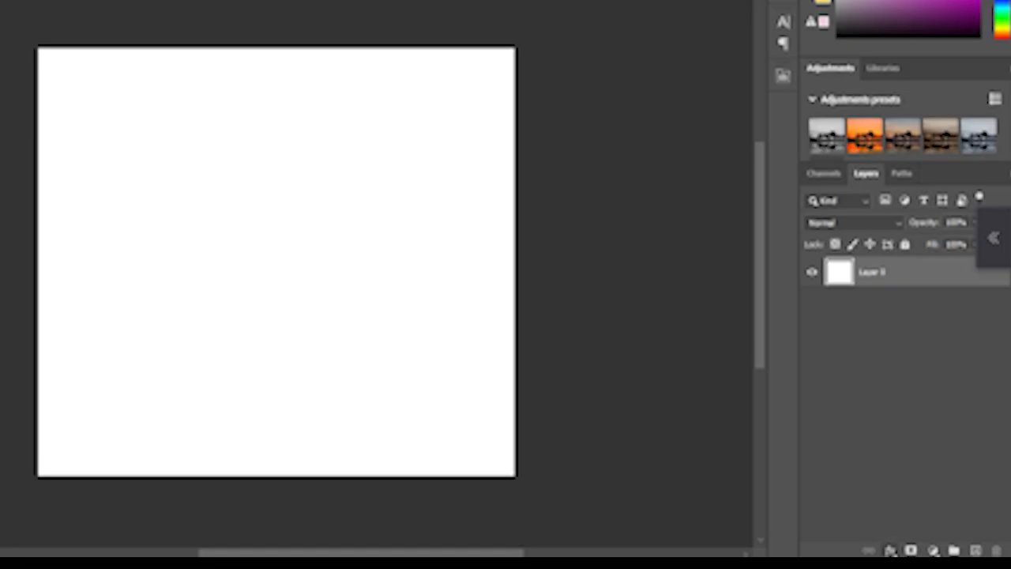
Add a Gradient Overlay layer style to the Background layer and pick a preset from the Purple gradient presets
click(889, 551)
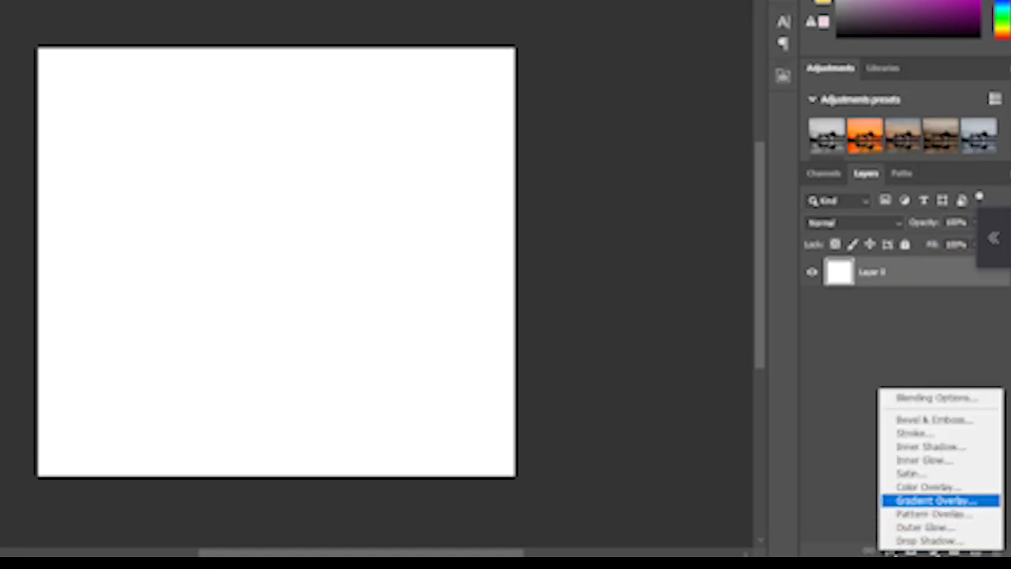
click(936, 500)
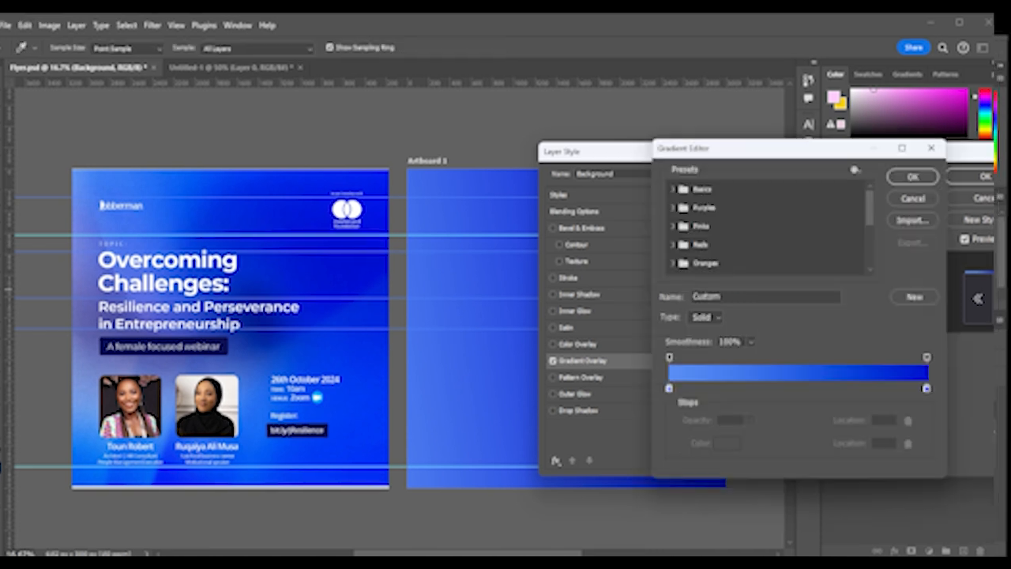
click(673, 208)
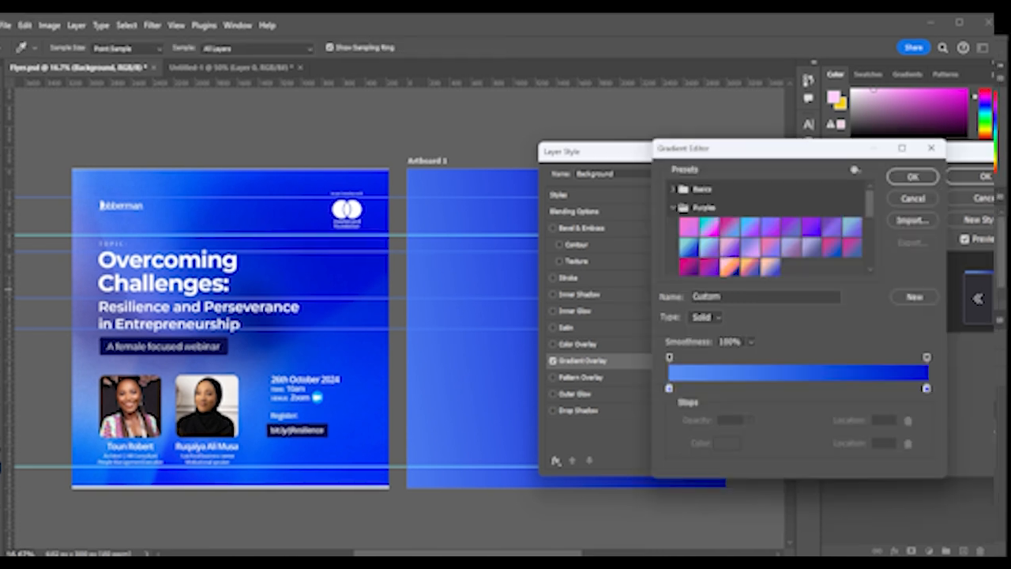
click(688, 247)
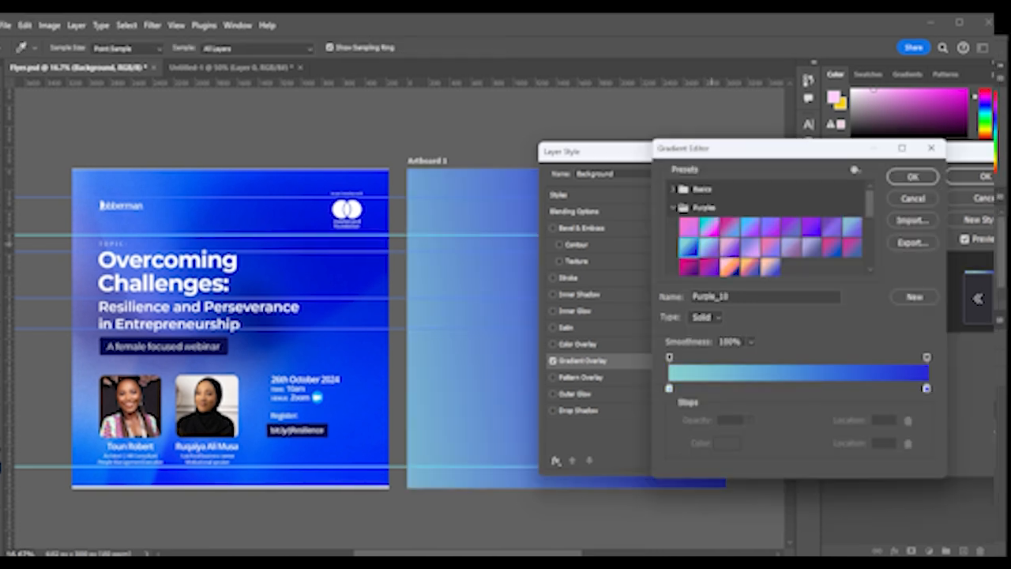
click(709, 247)
click(729, 247)
click(750, 248)
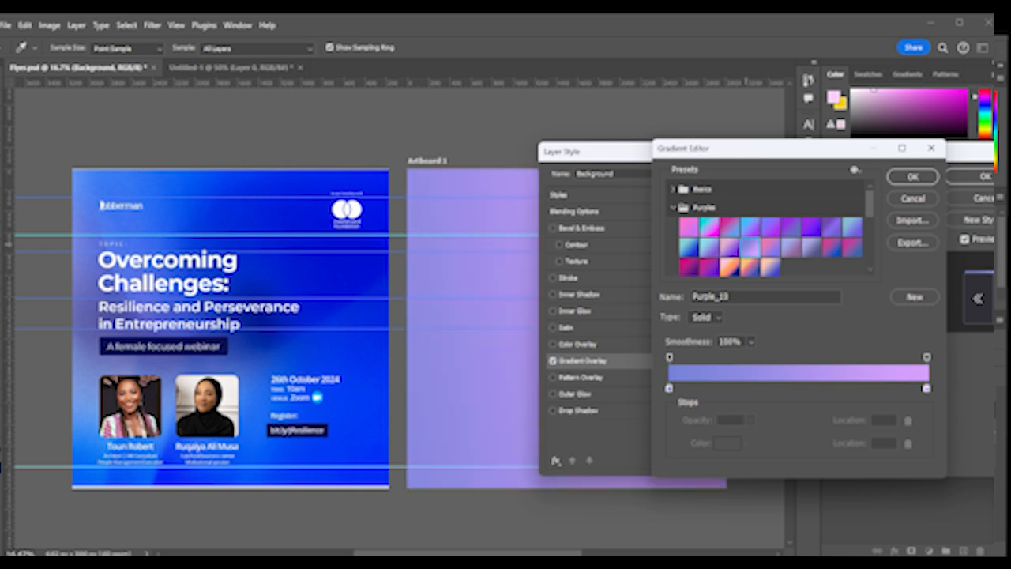
click(692, 247)
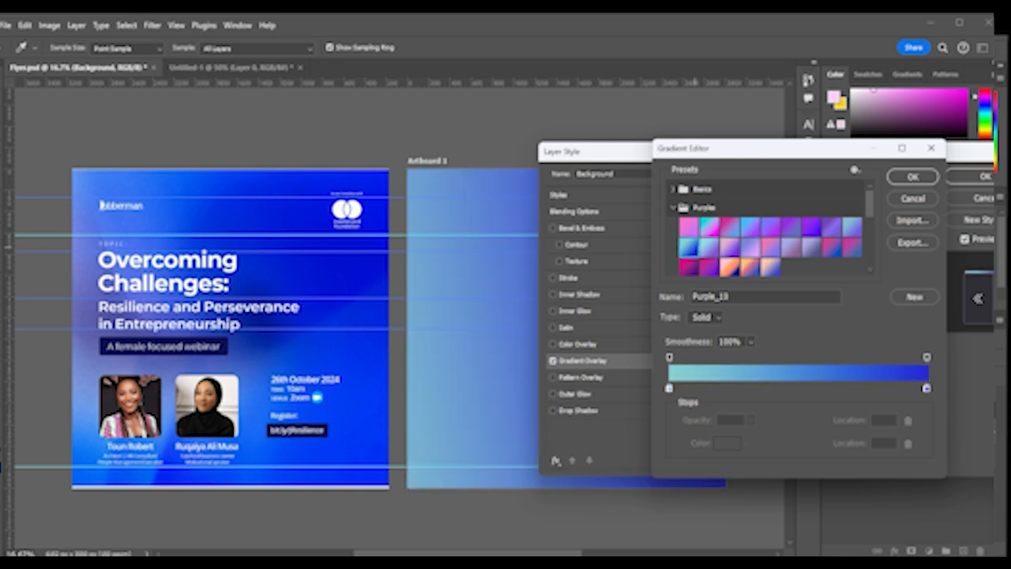
Set the gradient's left and right stop colors to blues sampled from the reference flyer and confirm the gradient
click(669, 388)
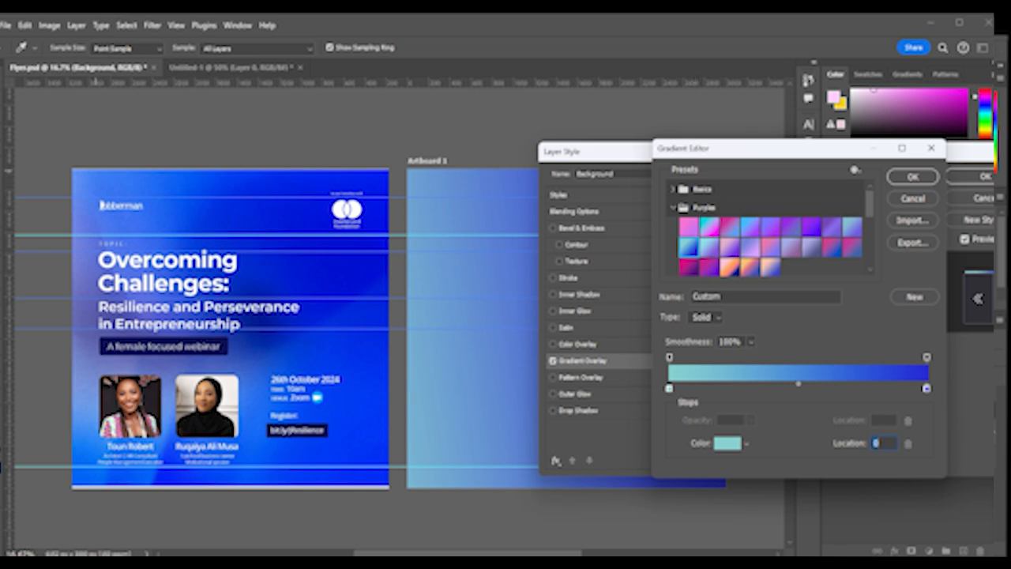
click(82, 184)
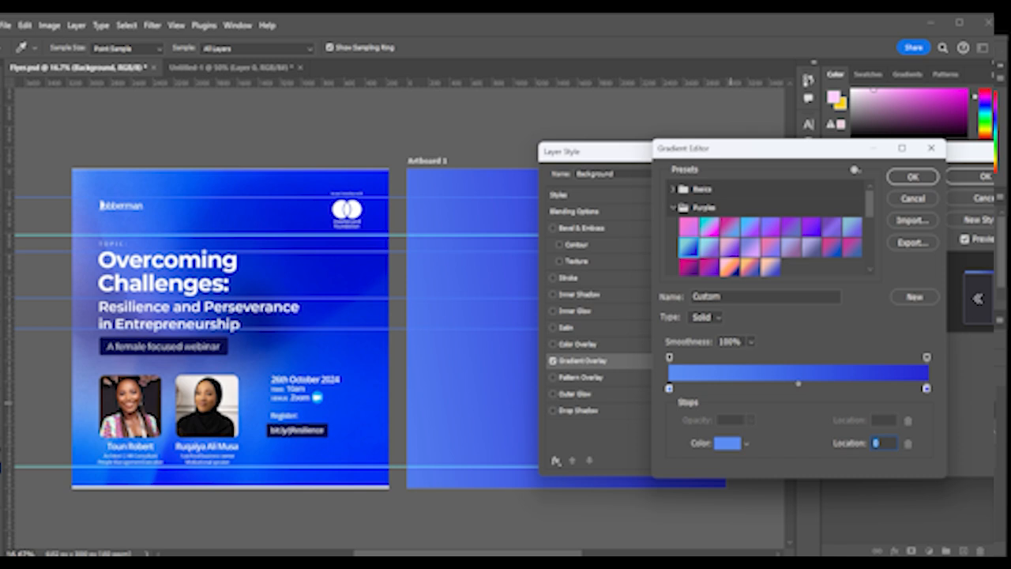
click(927, 388)
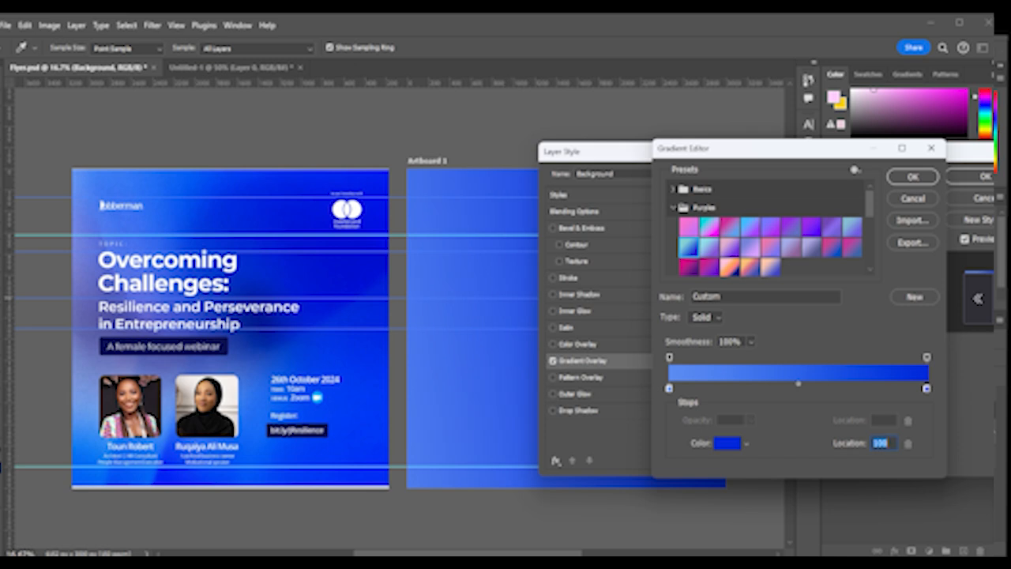
click(912, 177)
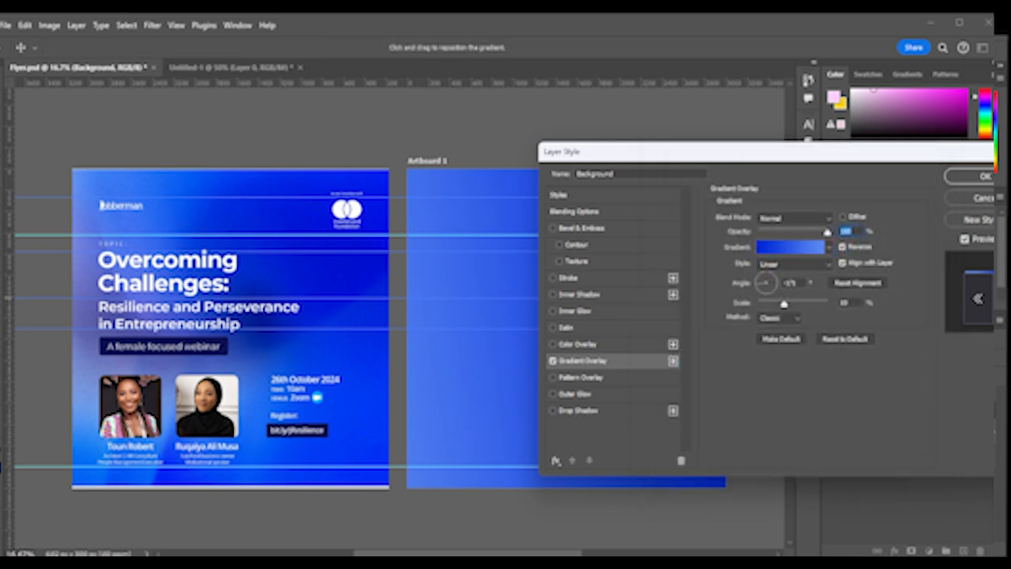
Set the gradient overlay angle to 30° and turn off the Reverse option
mouse_move(790, 151)
mouse_down()
mouse_move(754, 162)
mouse_move(777, 170)
mouse_up()
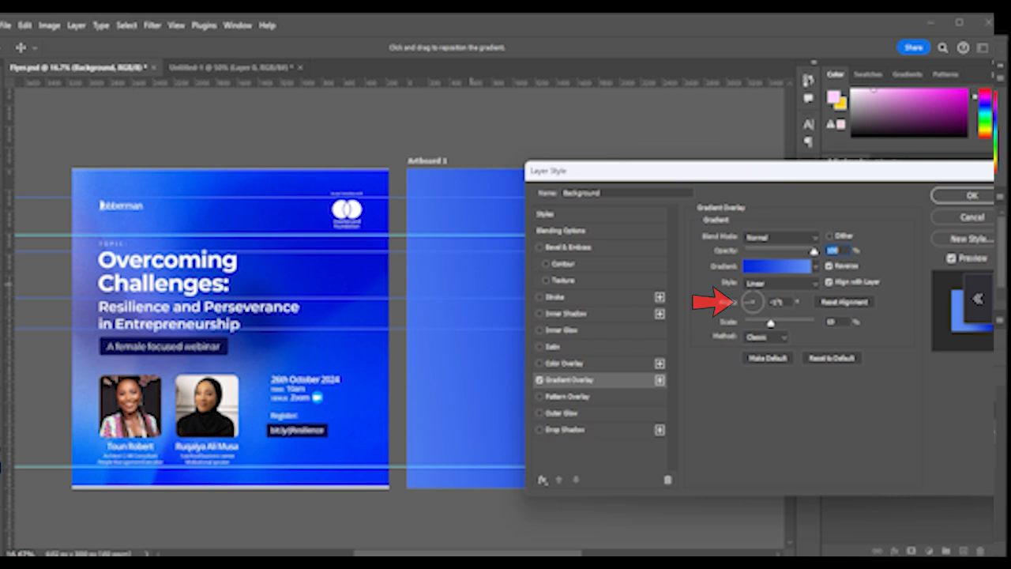
scroll(305, 300, right, 2)
scroll(305, 301, right, 1)
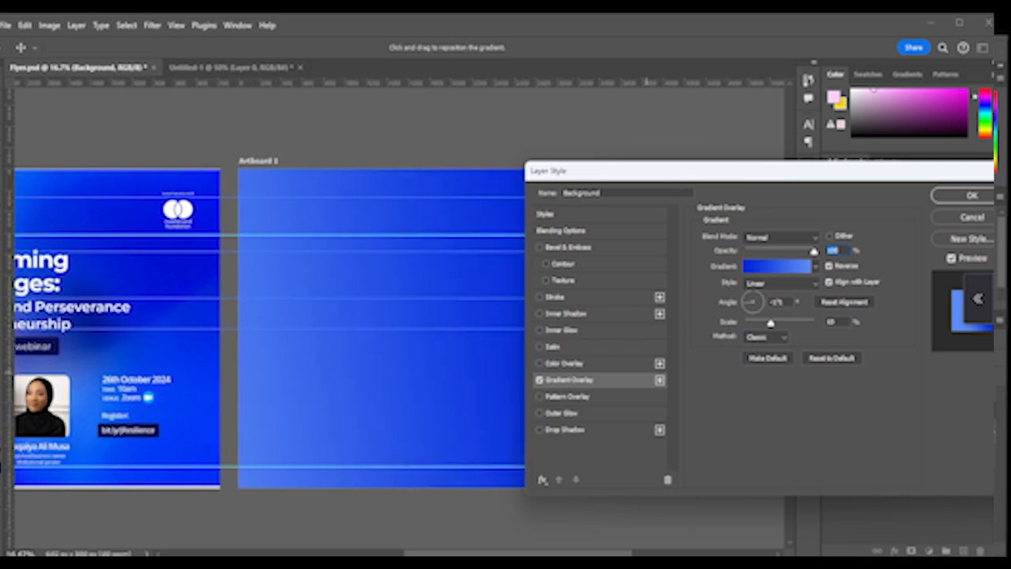
click(759, 300)
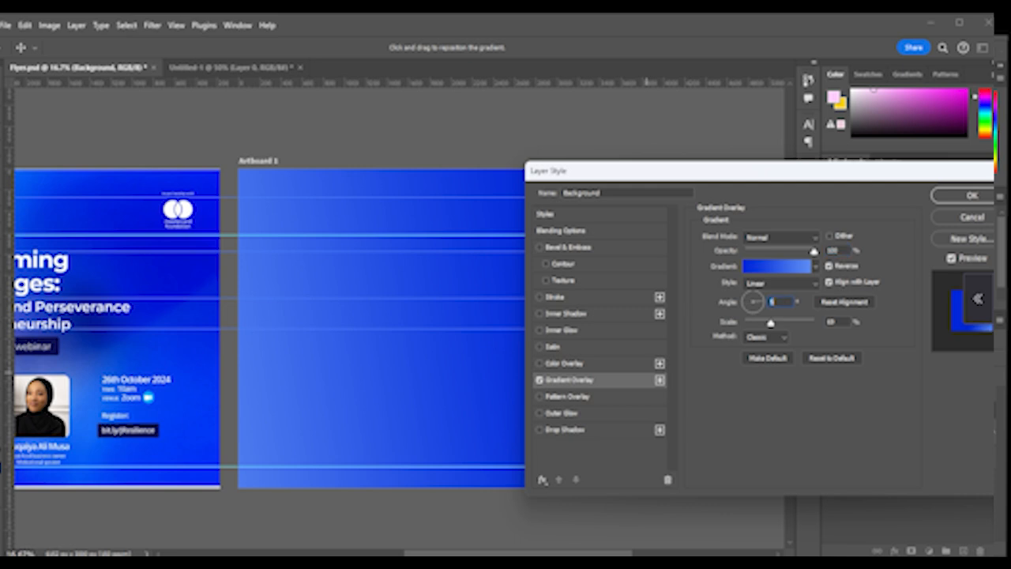
click(753, 295)
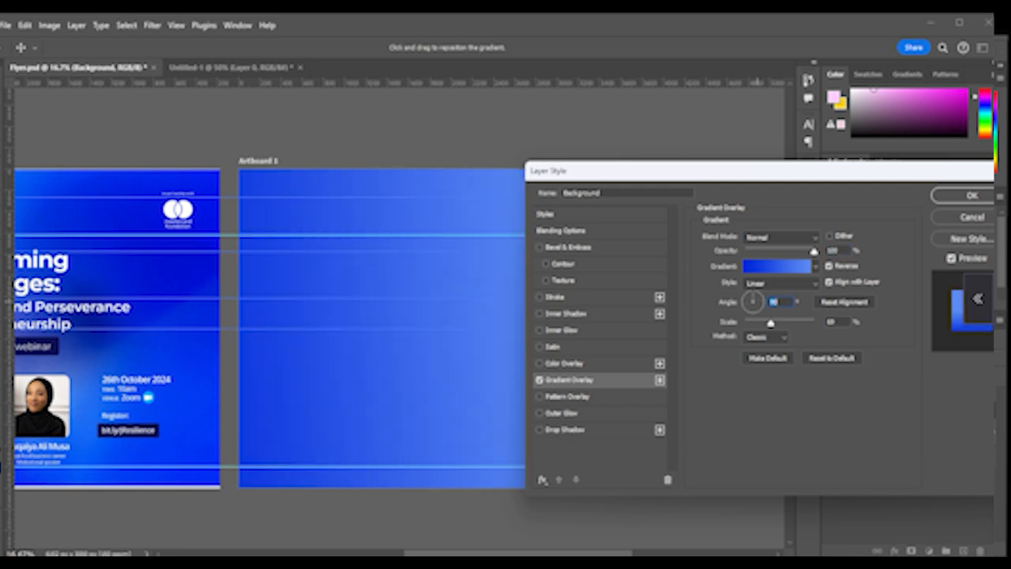
click(759, 300)
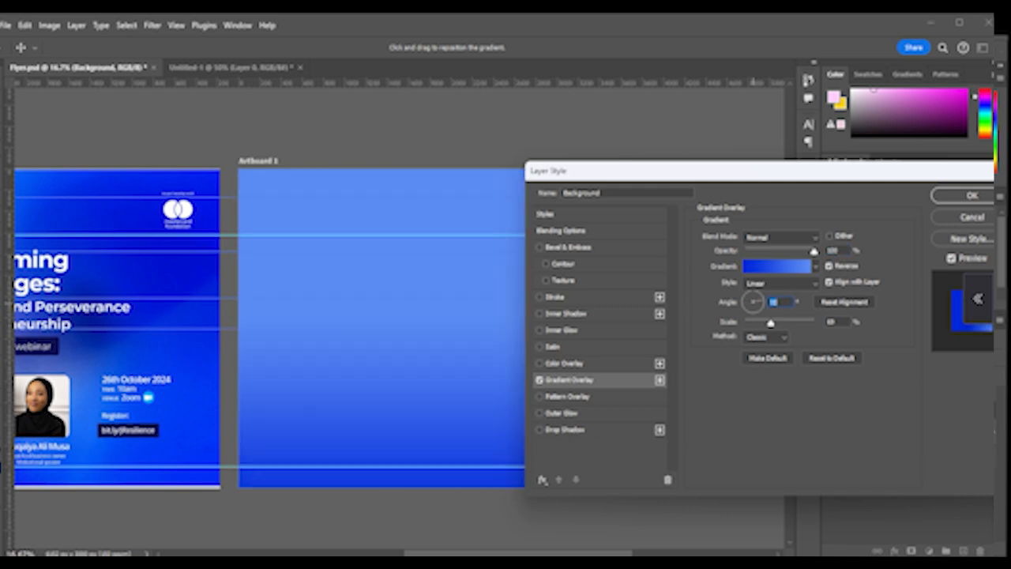
text(30)
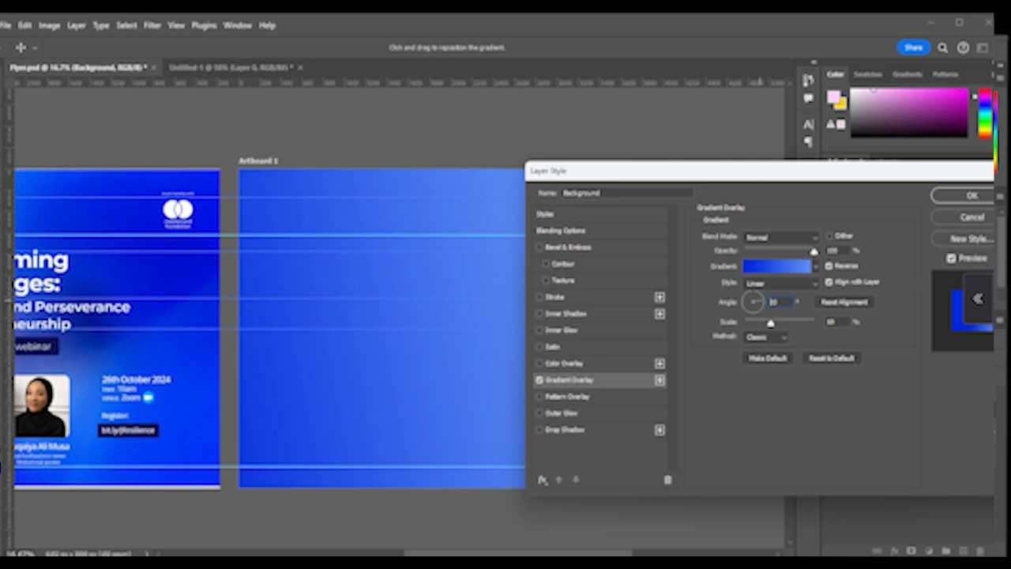
key(Return)
click(829, 266)
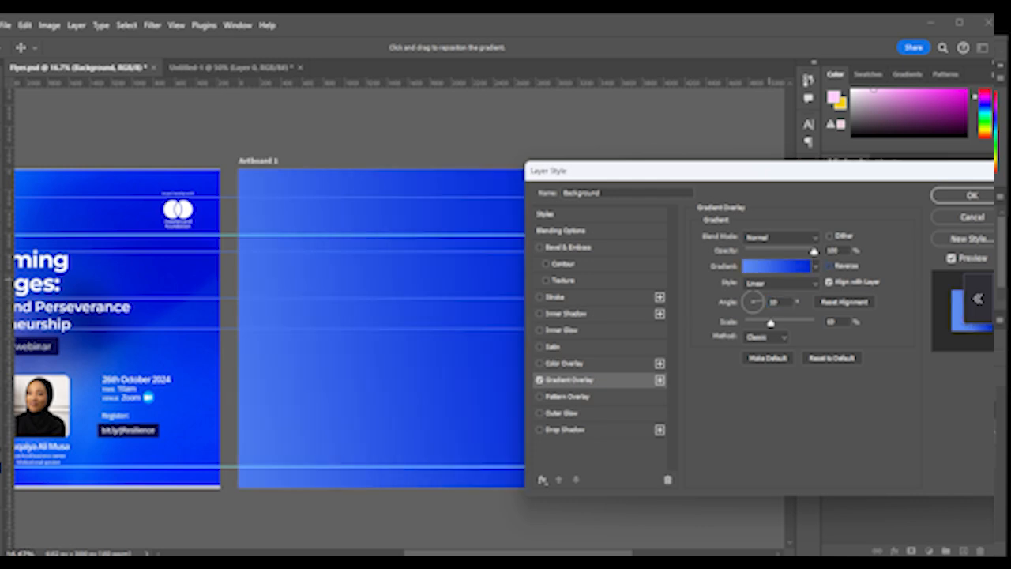
Change the gradient overlay angle to 10° and apply the layer style
drag(761, 300, 762, 301)
click(761, 301)
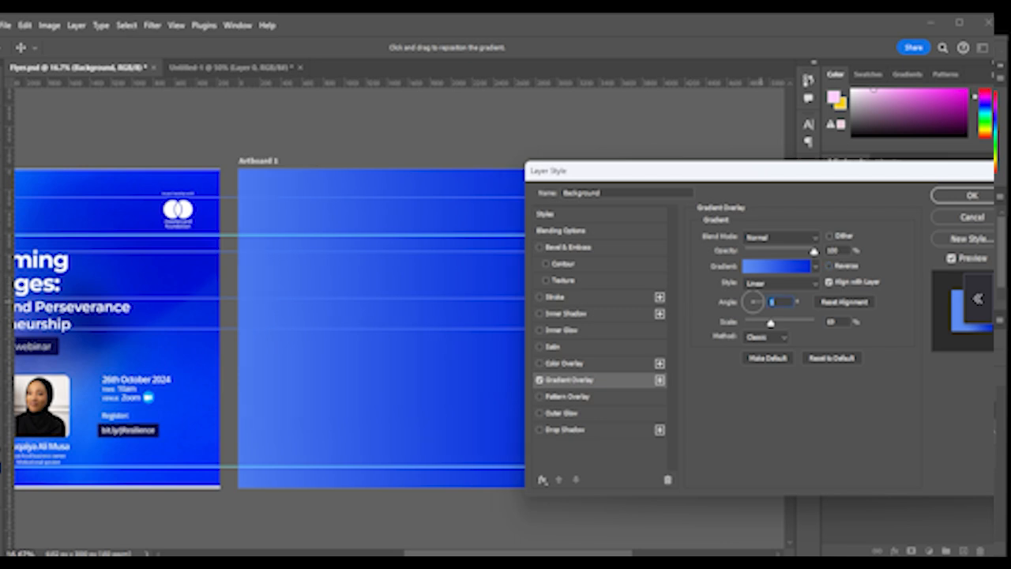
text(-45)
drag(762, 310, 762, 301)
text(10)
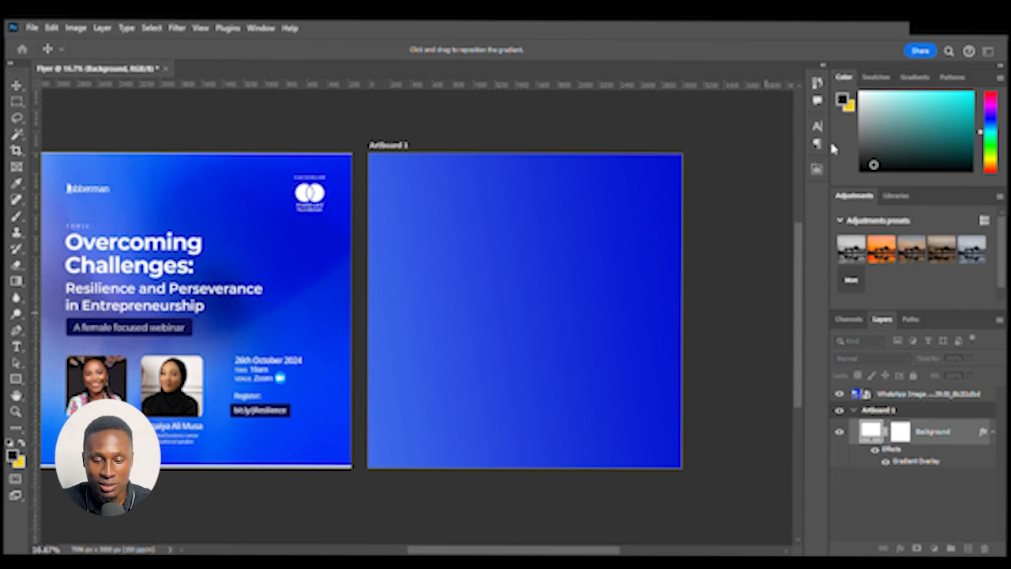
click(917, 158)
Create a new empty layer and move it into Artboard 1 above the Background layer
drag(67, 341, 162, 336)
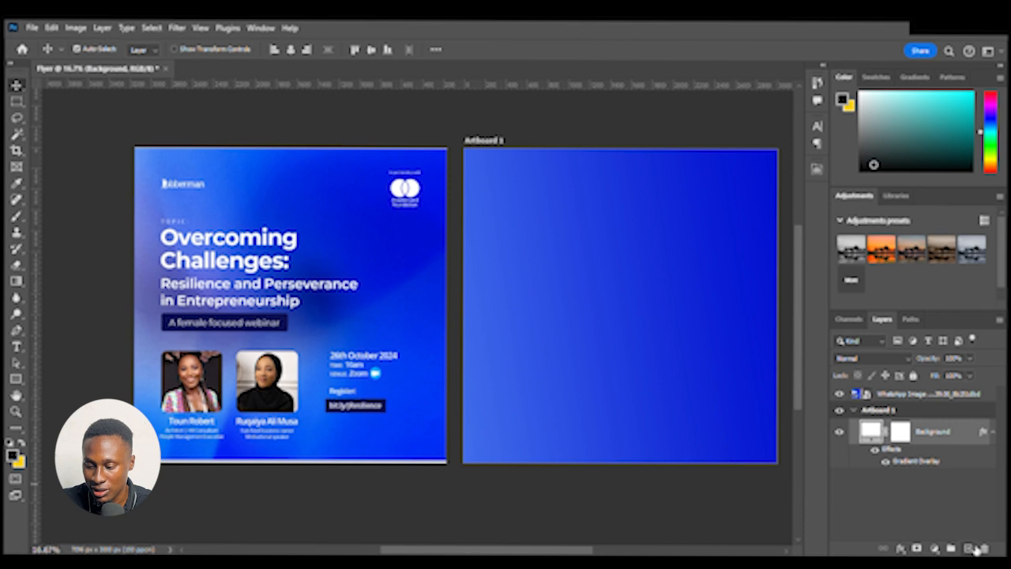
click(971, 478)
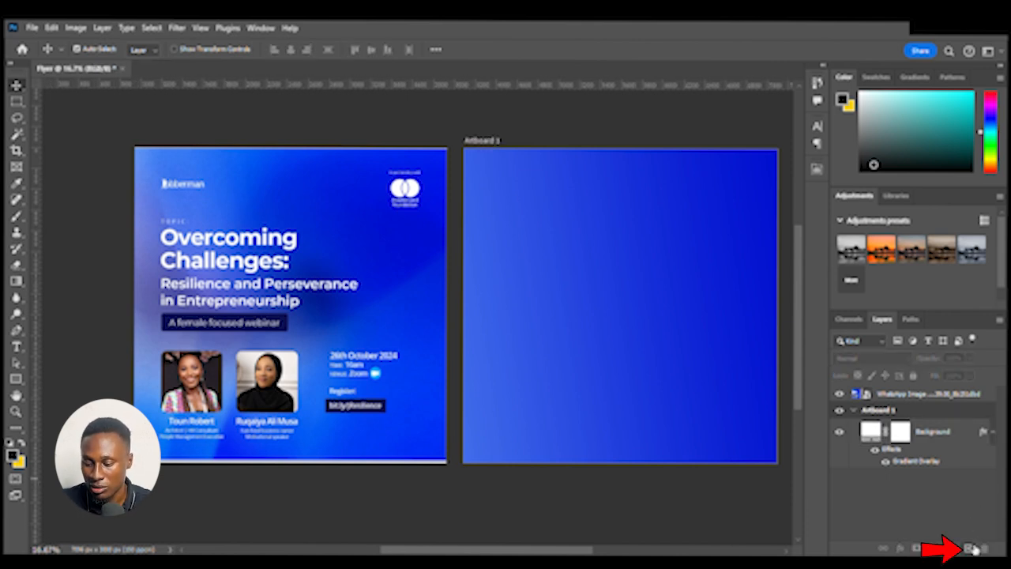
click(969, 548)
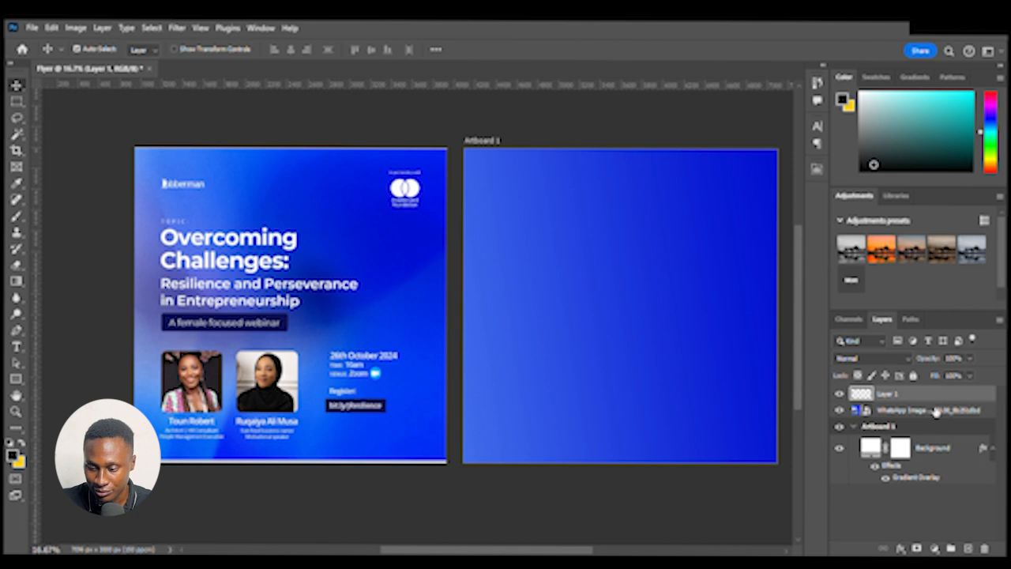
drag(936, 399, 934, 448)
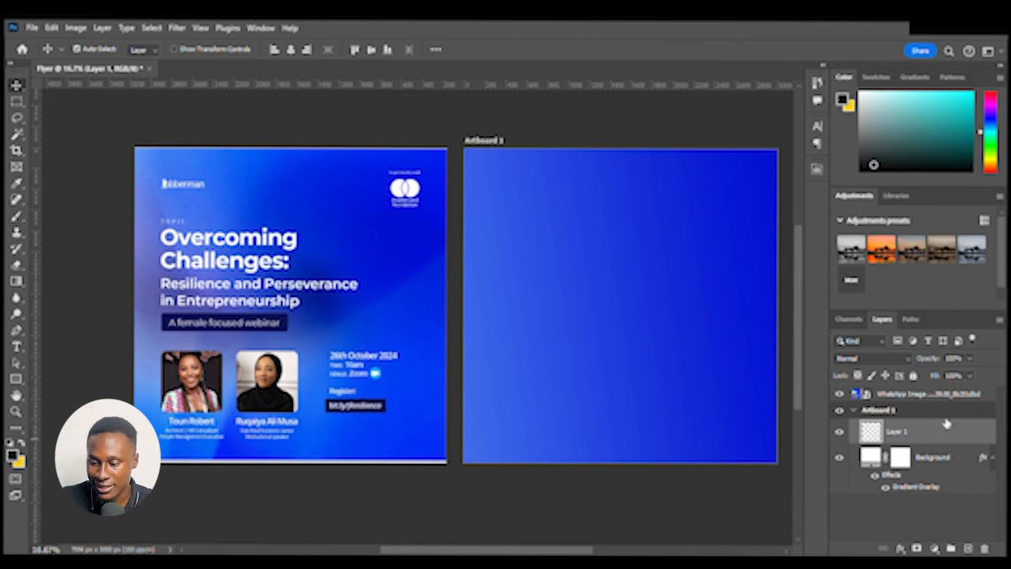
Select the new Layer 1 and sample a blue from the artboard as the foreground color
click(913, 413)
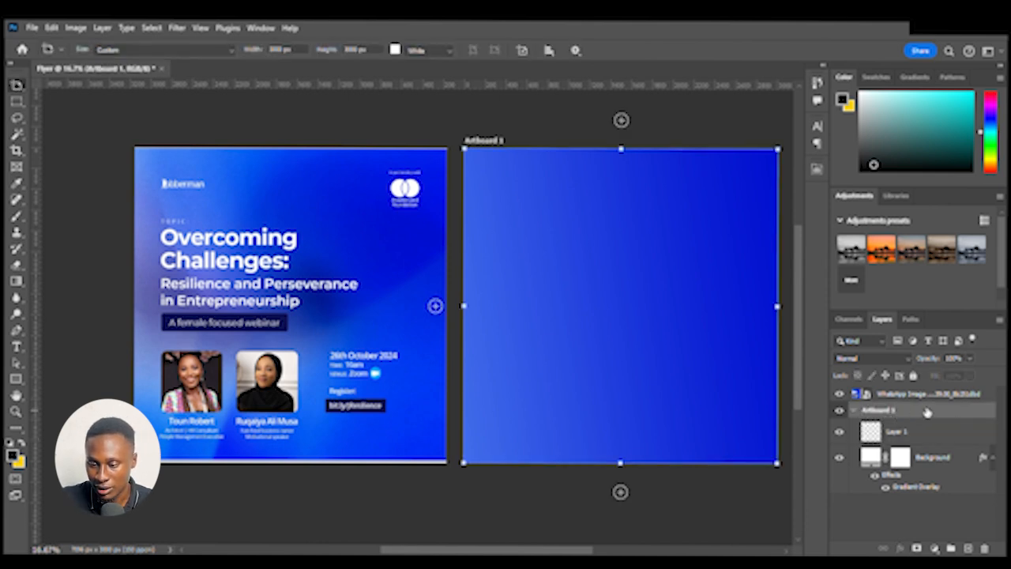
click(897, 433)
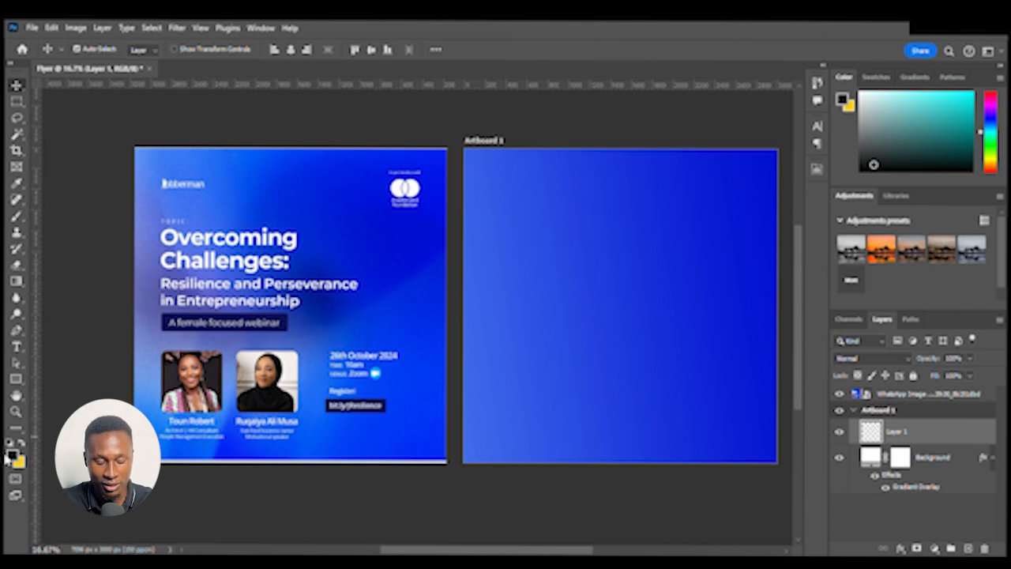
key(i)
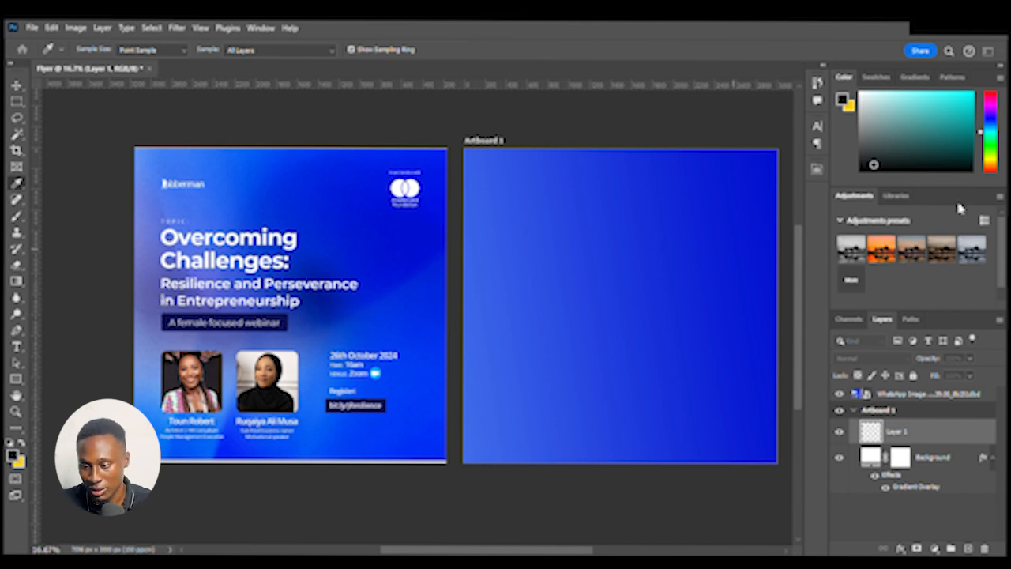
click(605, 316)
key(v)
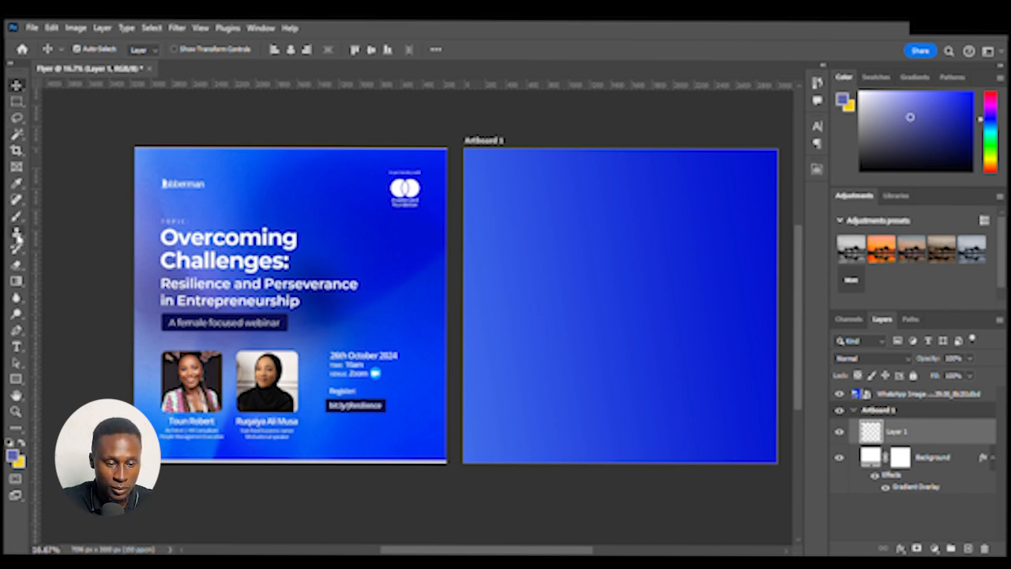
Switch to the Soft Round brush at 800 px with 0% hardness and select Layer 1
click(16, 216)
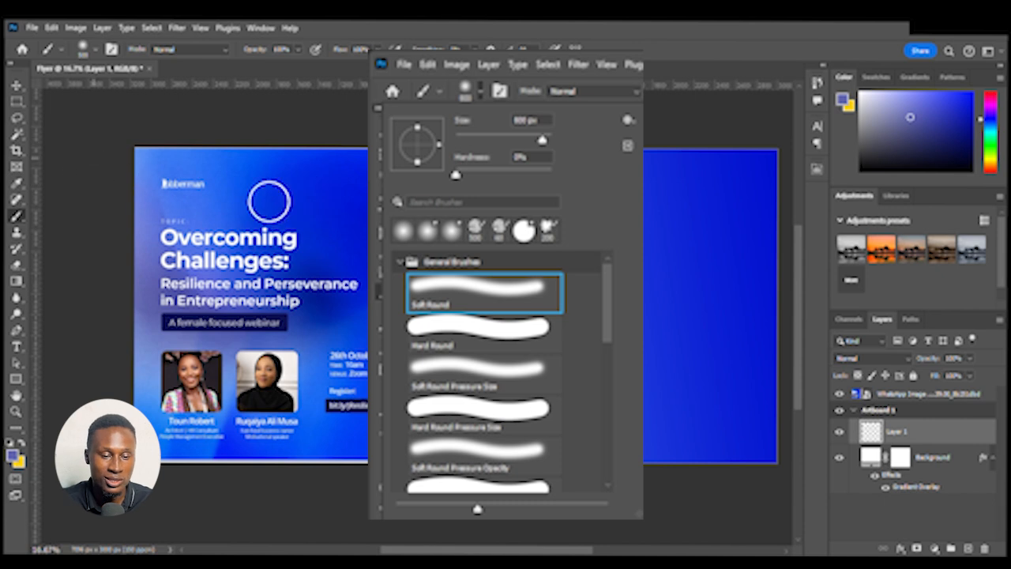
click(932, 456)
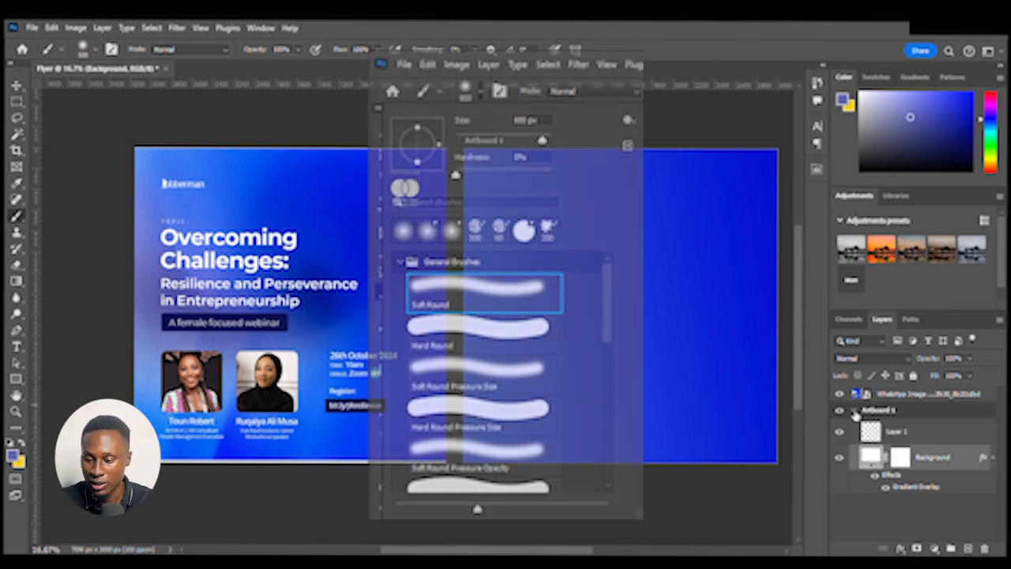
click(948, 436)
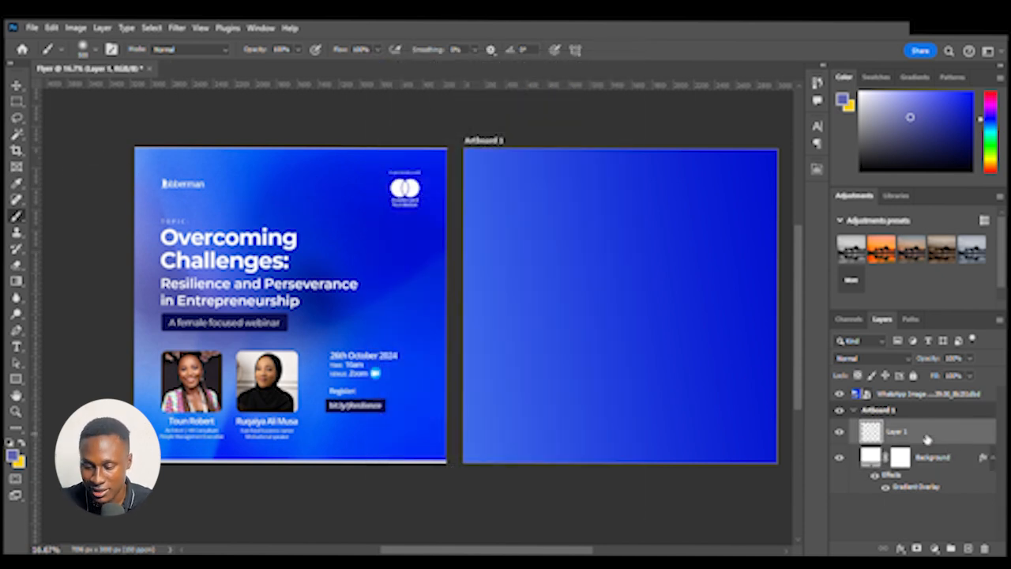
Enlarge the brush and paint a large soft spot on Layer 1 in the artboard's left half
key(bracketright)
key(bracketright)
key(bracketright)
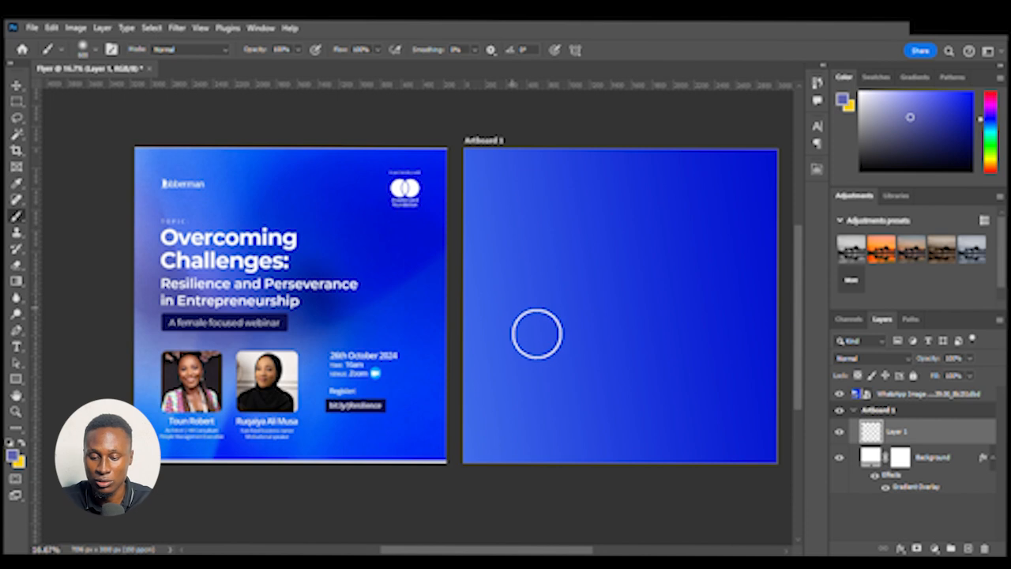
key(bracketright)
click(571, 343)
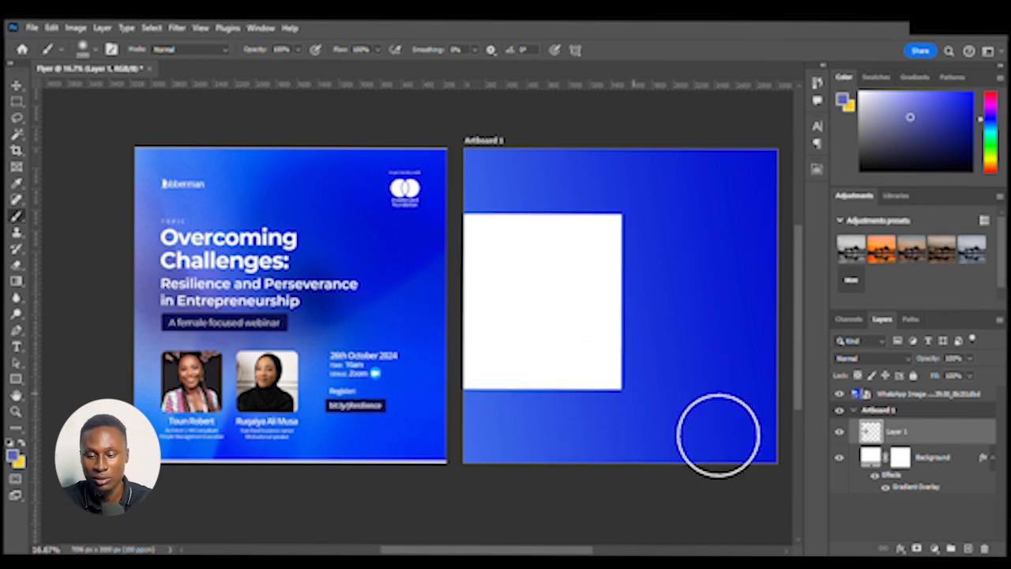
key(ctrl+z)
click(575, 332)
drag(598, 347, 514, 355)
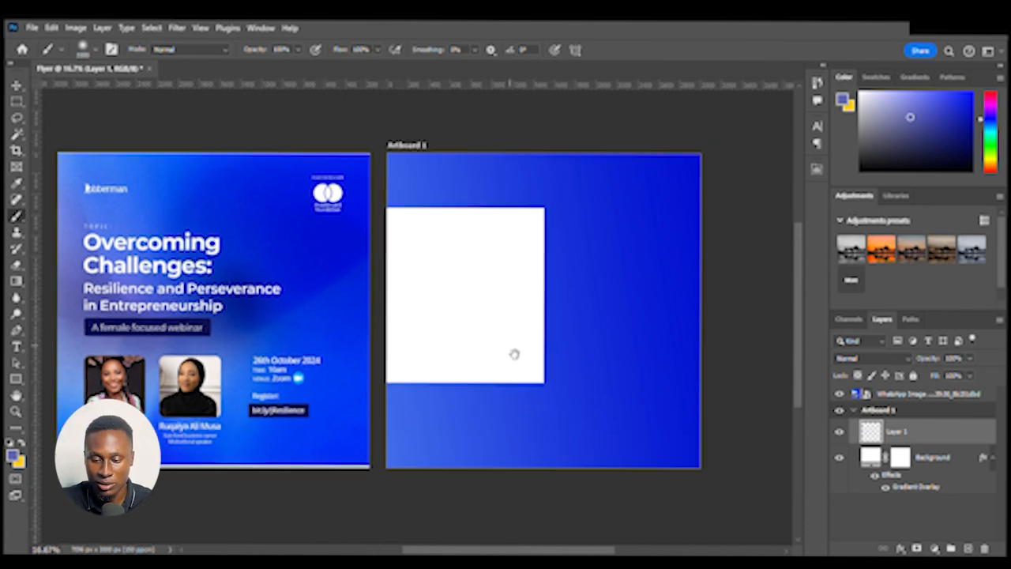
Switch to the Move tool and reposition the soft spot within the artboard
key(v)
click(470, 312)
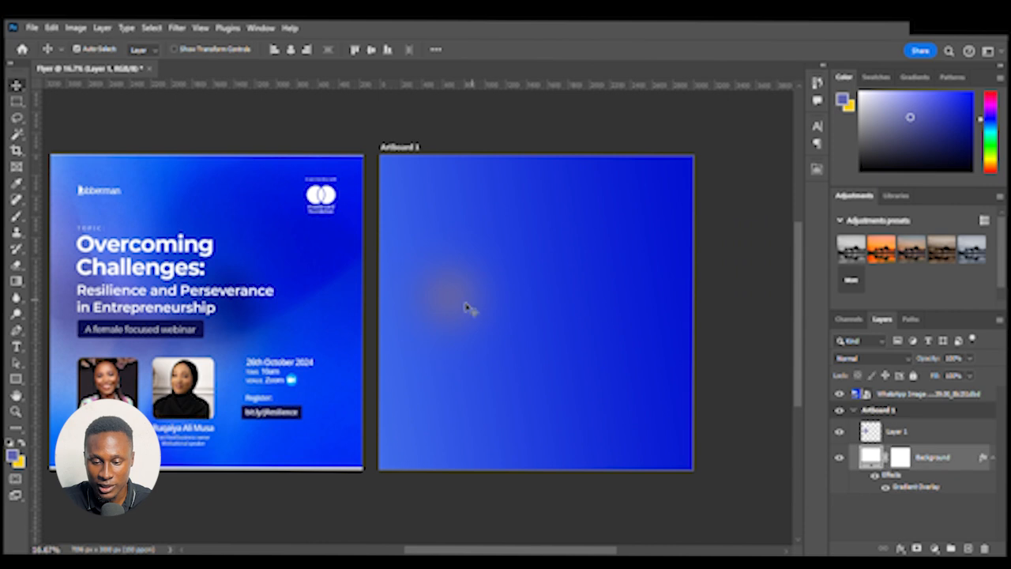
click(460, 311)
drag(570, 318, 622, 314)
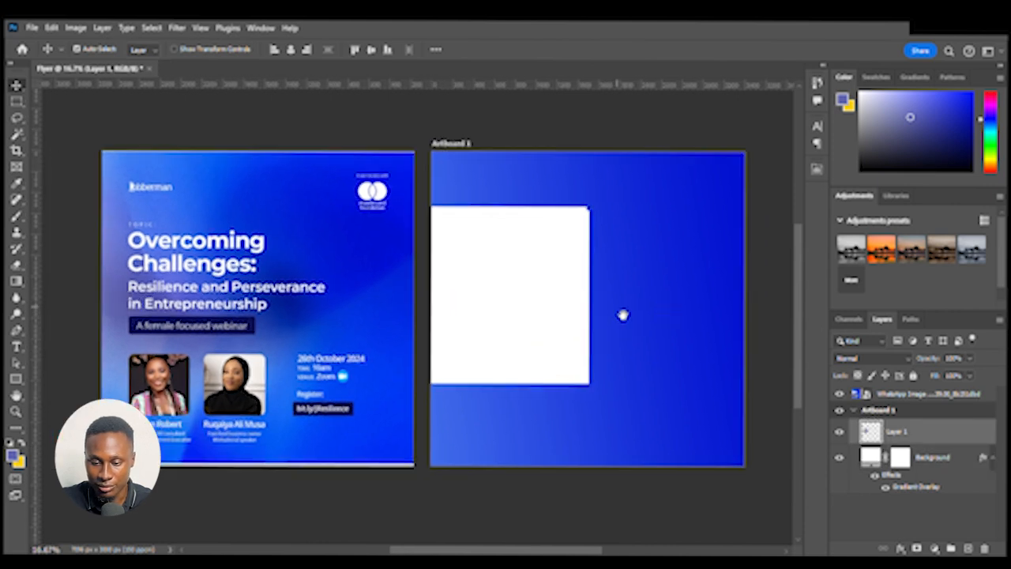
mouse_move(515, 314)
mouse_down()
mouse_move(498, 321)
mouse_move(546, 286)
mouse_move(497, 307)
mouse_move(512, 303)
mouse_up()
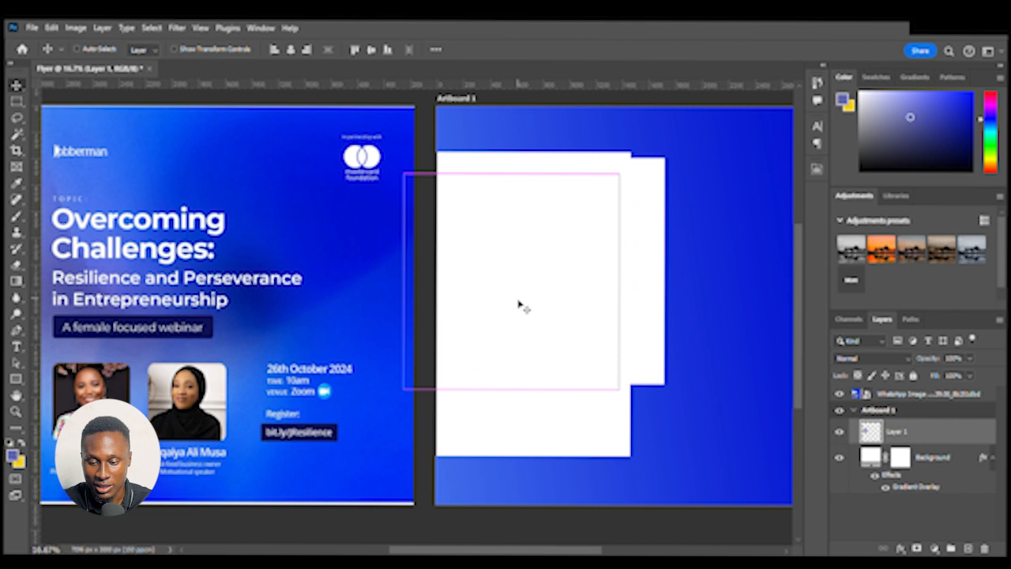
key(ctrl+plus)
key(ctrl+plus)
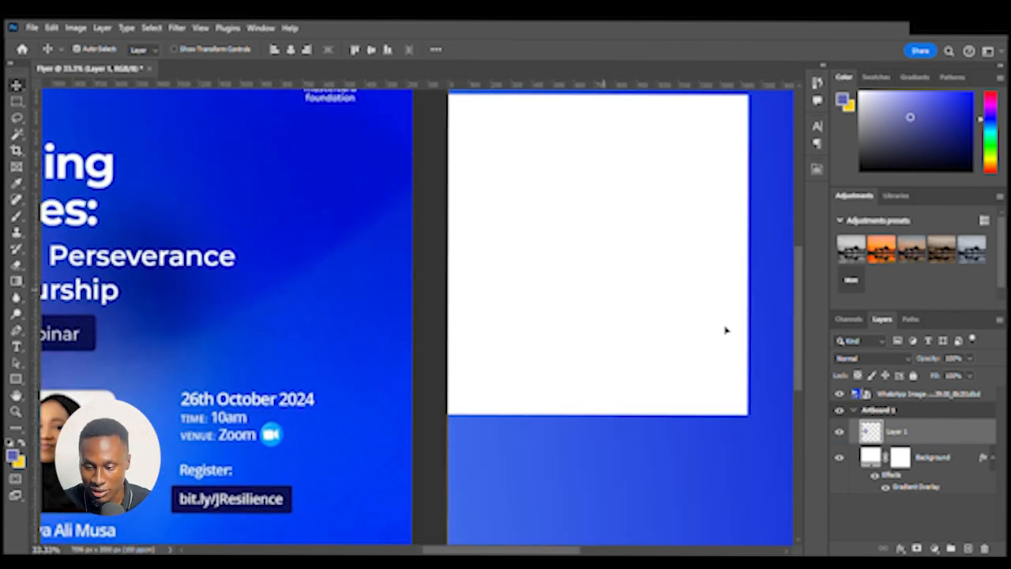
key(ctrl+minus)
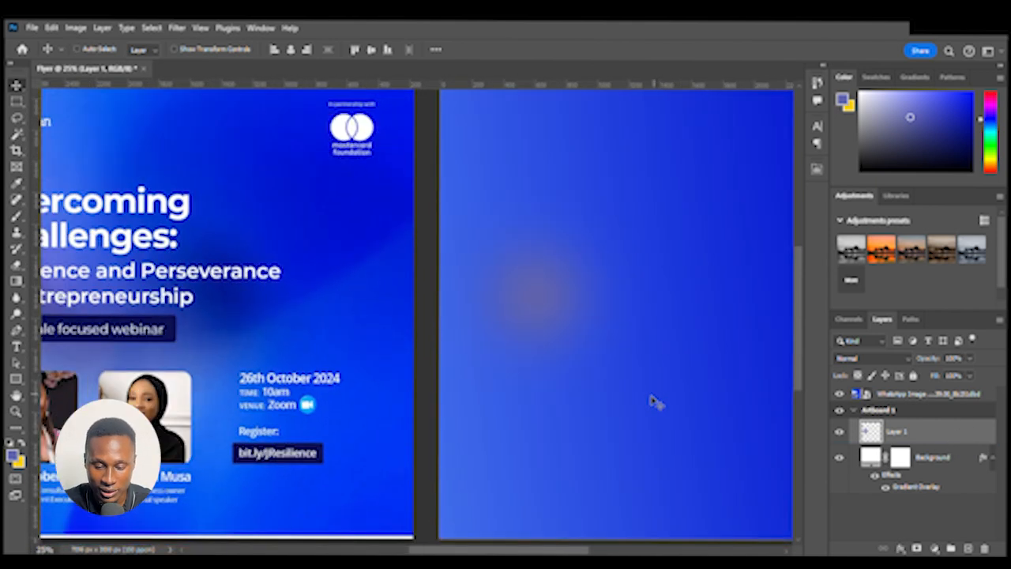
key(b)
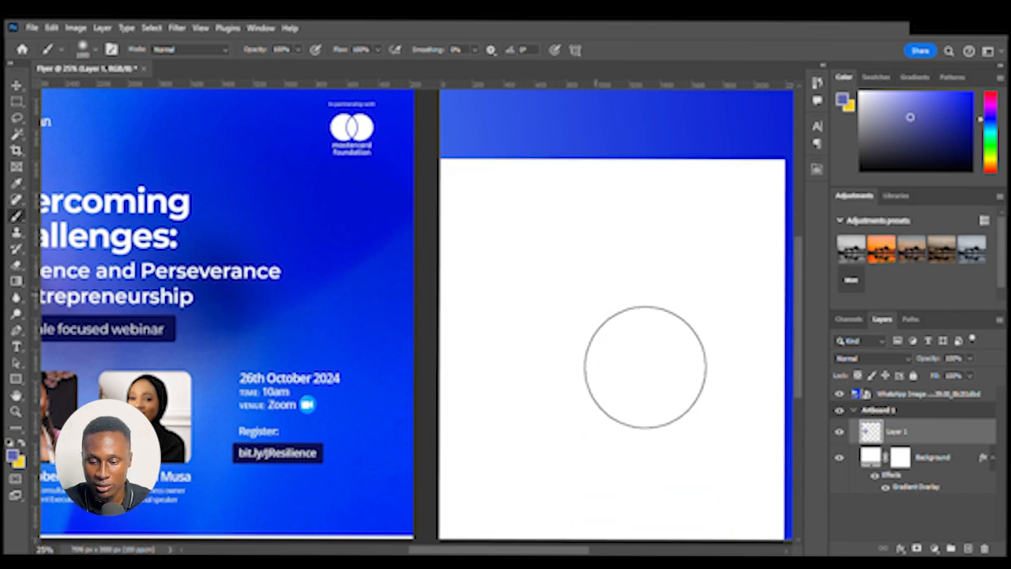
key(ctrl+minus)
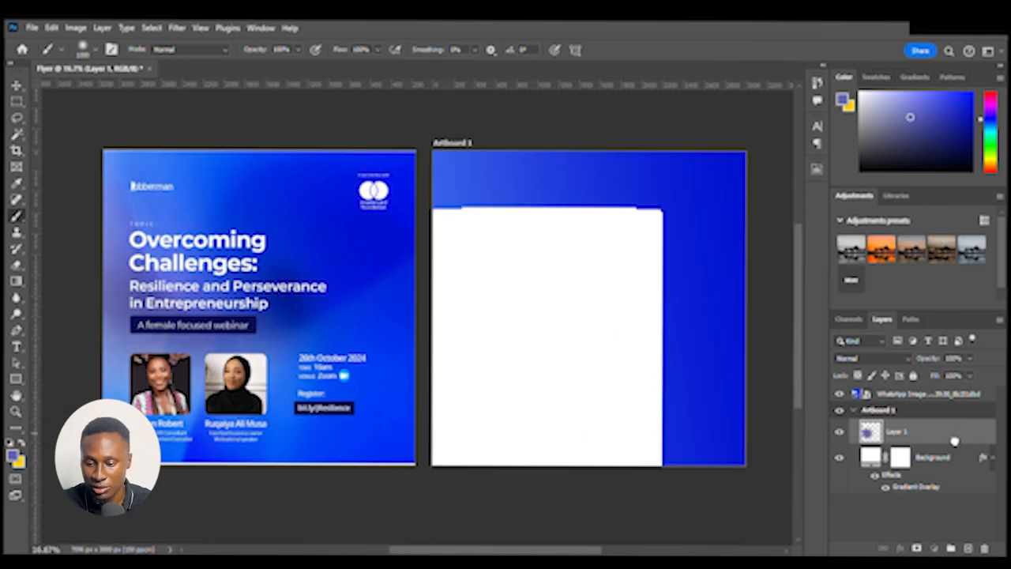
key(v)
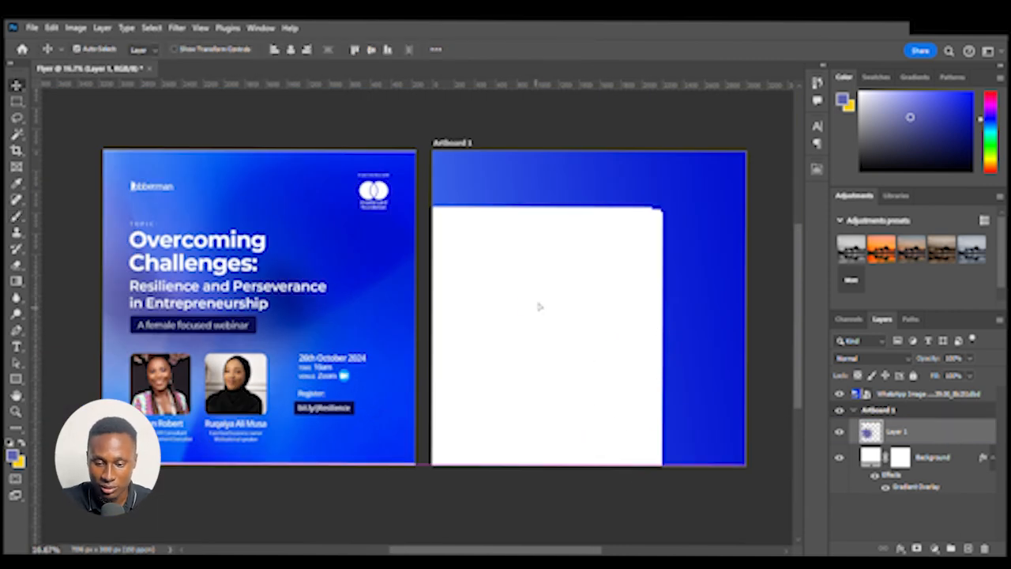
key(ctrl+plus)
key(ctrl+plus)
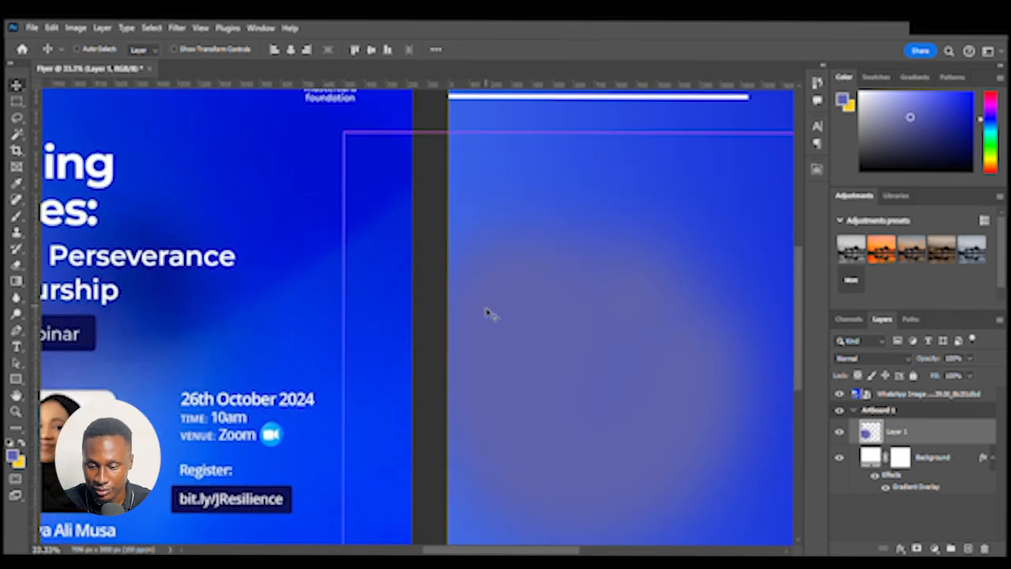
key(ctrl+minus)
key(ctrl+minus)
key(ctrl+minus)
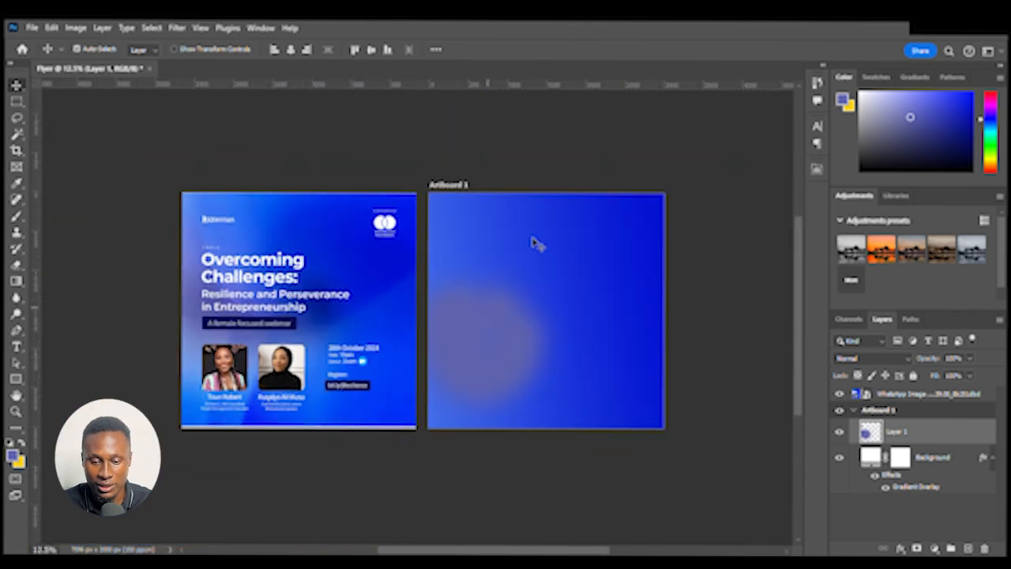
Move the soft spot higher up on the artboard and reselect Layer 1
click(563, 152)
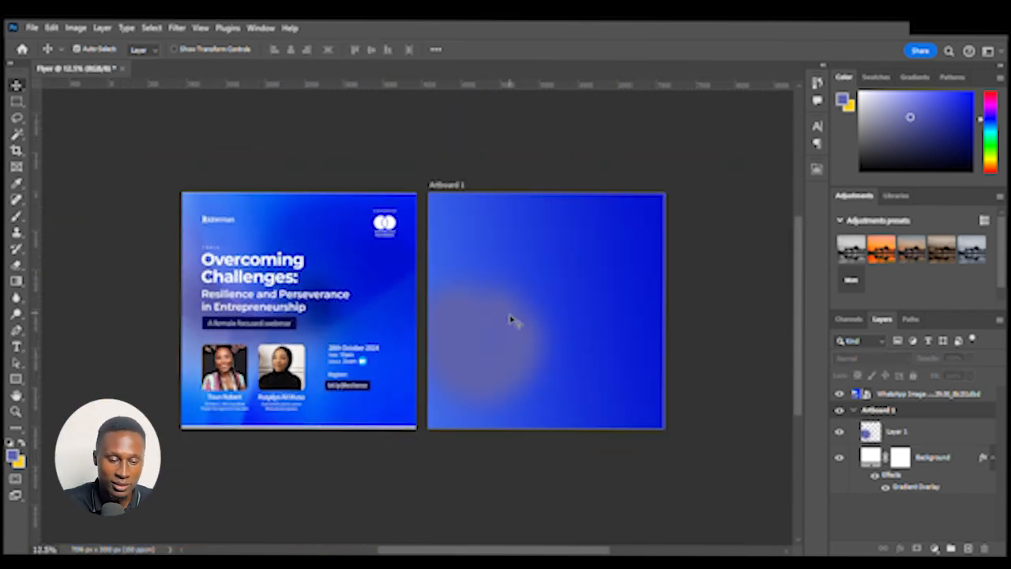
drag(516, 372, 497, 292)
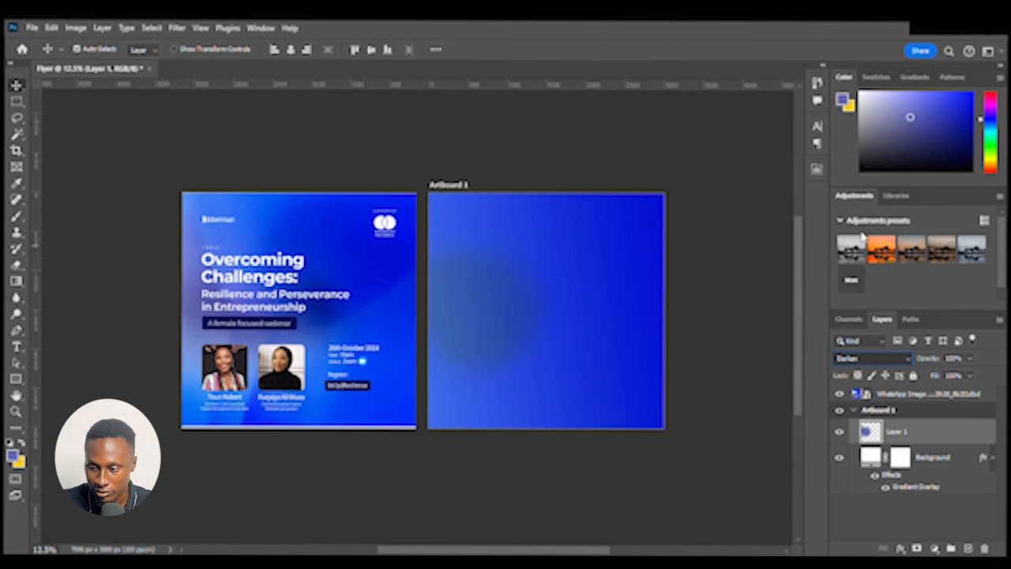
click(504, 297)
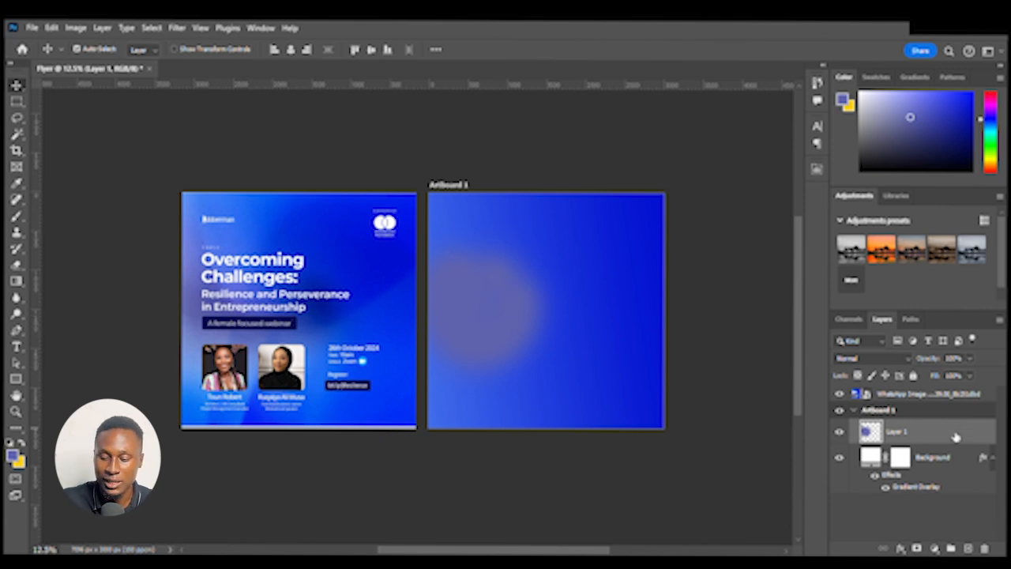
Duplicate Layer 1, undoing a trial move of the copy
key(ctrl+j)
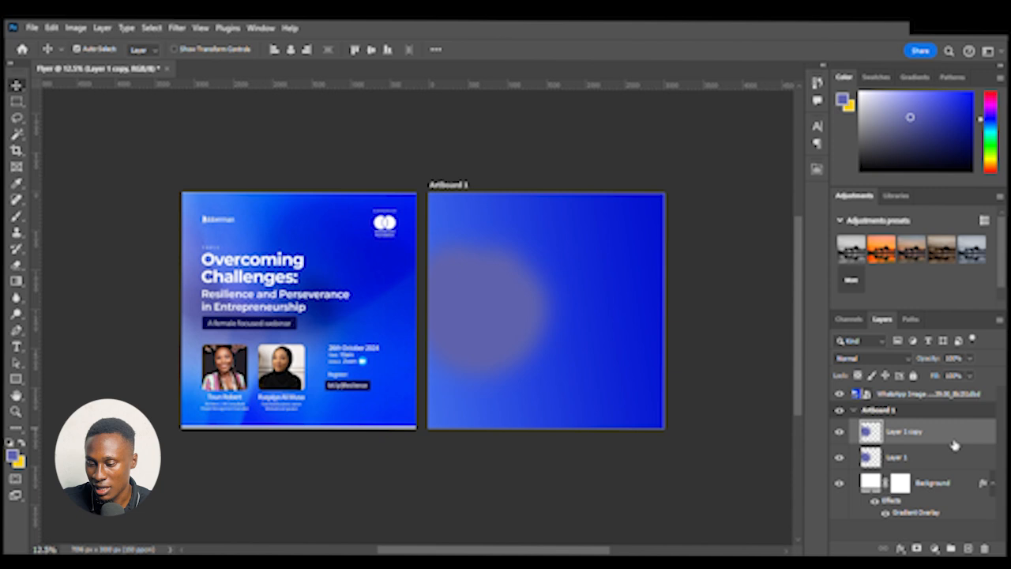
drag(493, 326, 568, 321)
key(ctrl+z)
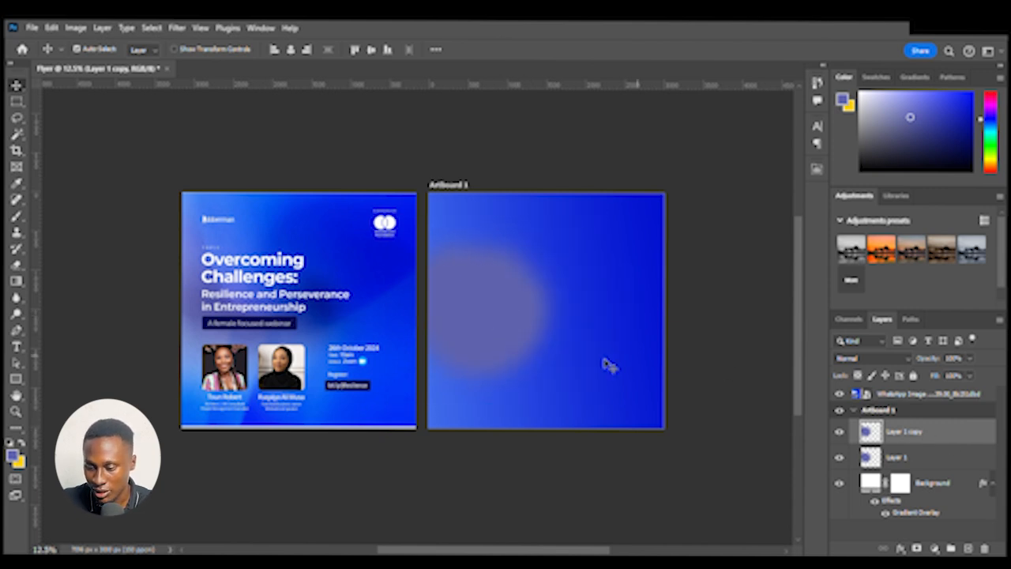
Stretch Layer 1's soft spot horizontally with Free Transform and set its blend mode to Multiply
click(920, 462)
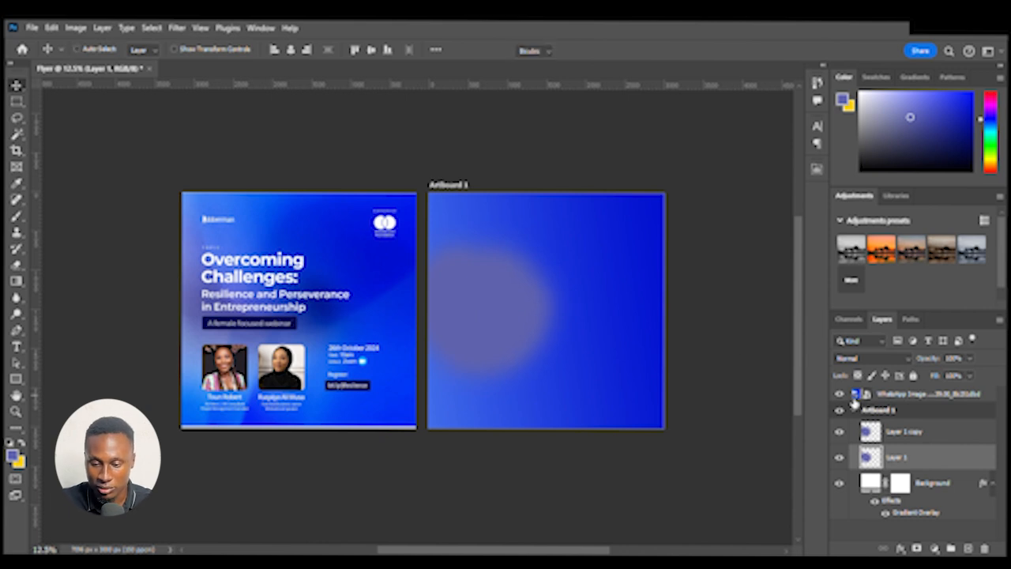
key(ctrl+t)
drag(439, 303, 471, 300)
key(Return)
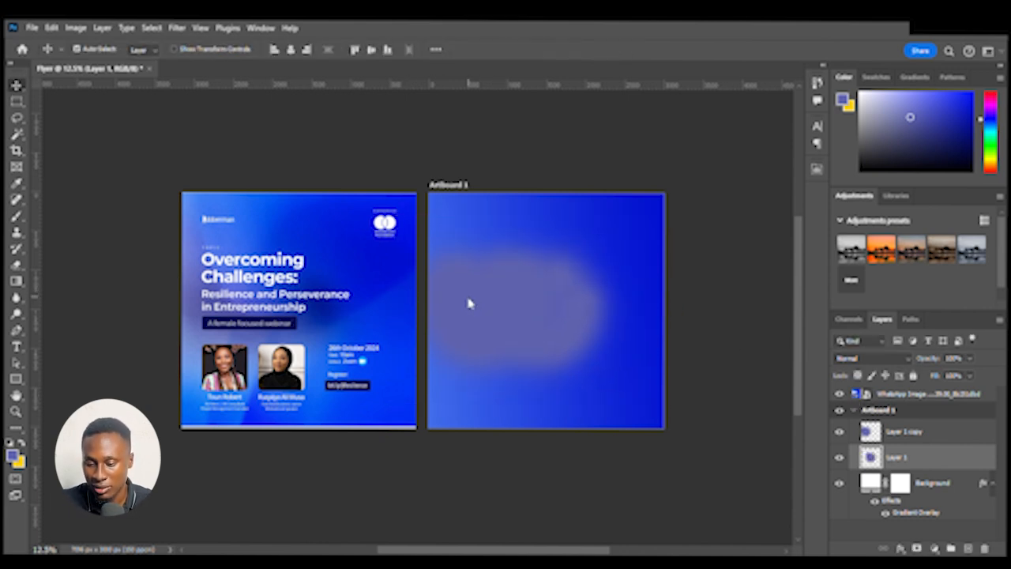
click(873, 359)
click(866, 258)
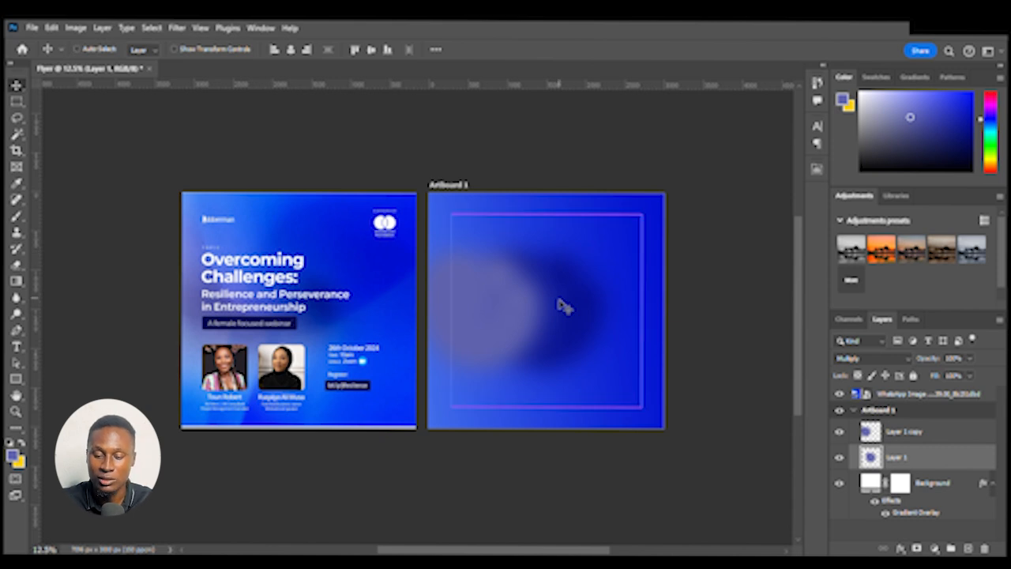
Scale Layer 1 down to about 65% with Free Transform
key(ctrl+t)
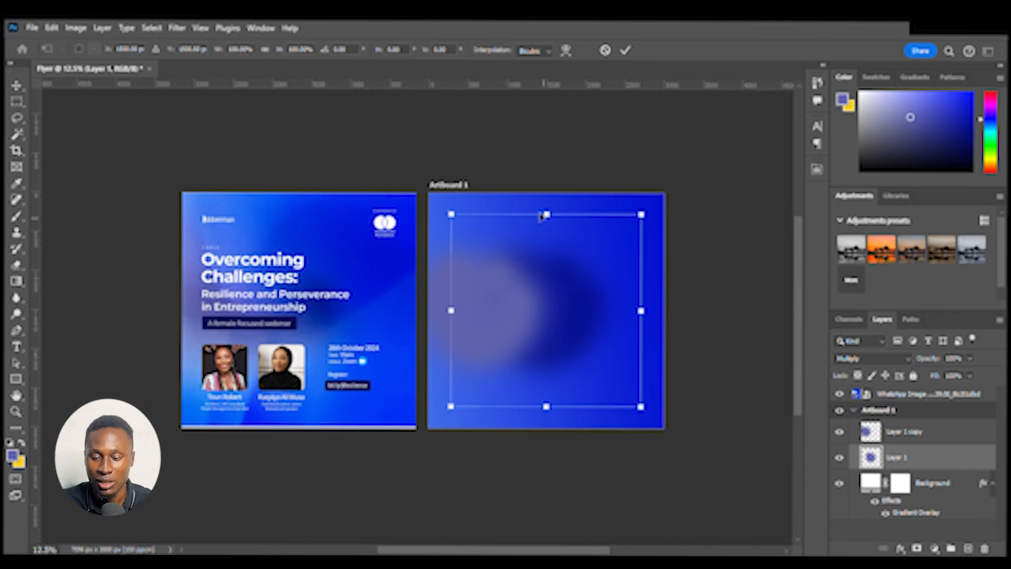
drag(546, 216, 562, 250)
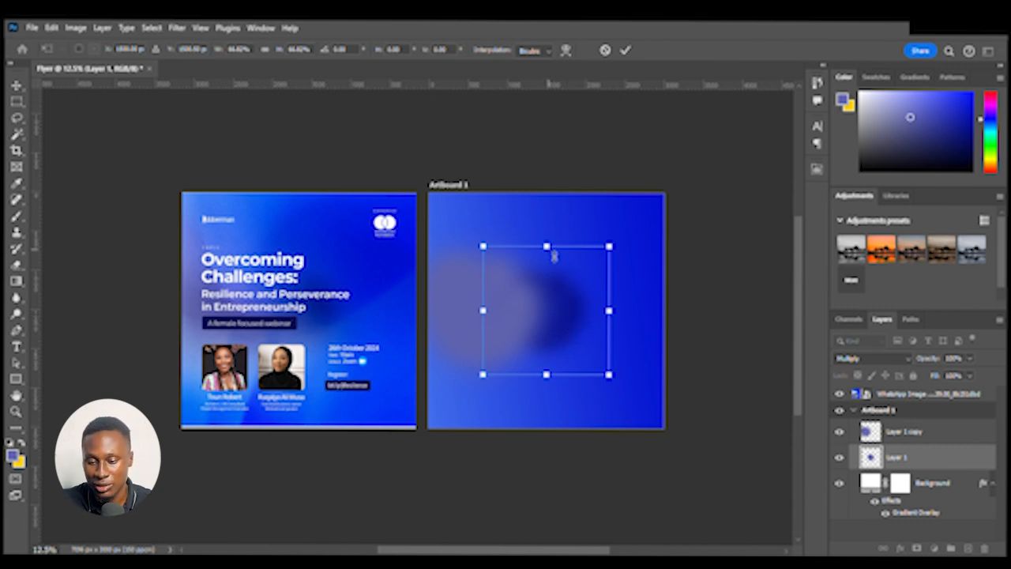
drag(551, 255, 556, 265)
drag(558, 295, 561, 294)
key(Return)
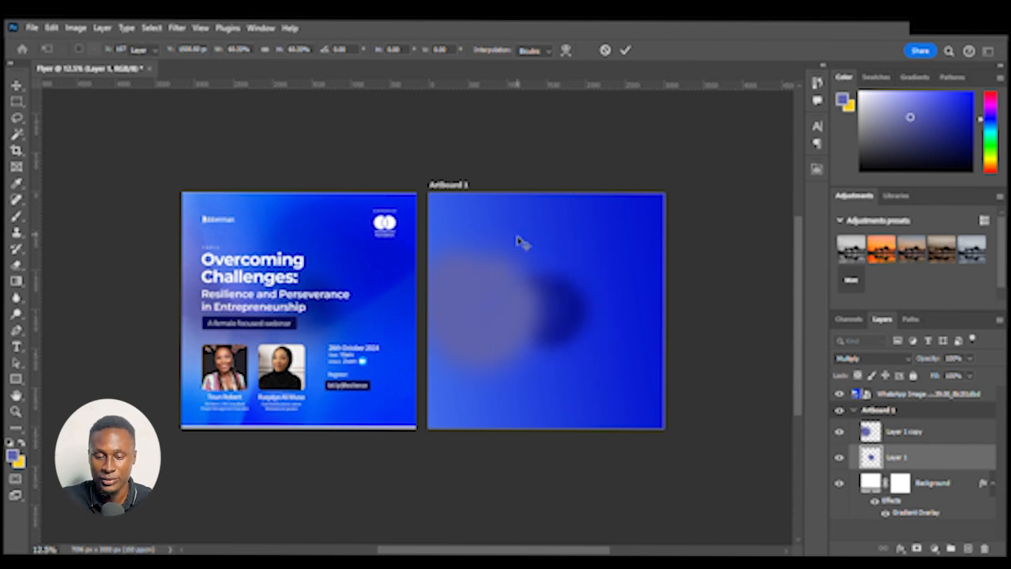
Scale Layer 1 copy to about 80% and stretch its left side wider with Free Transform
click(490, 306)
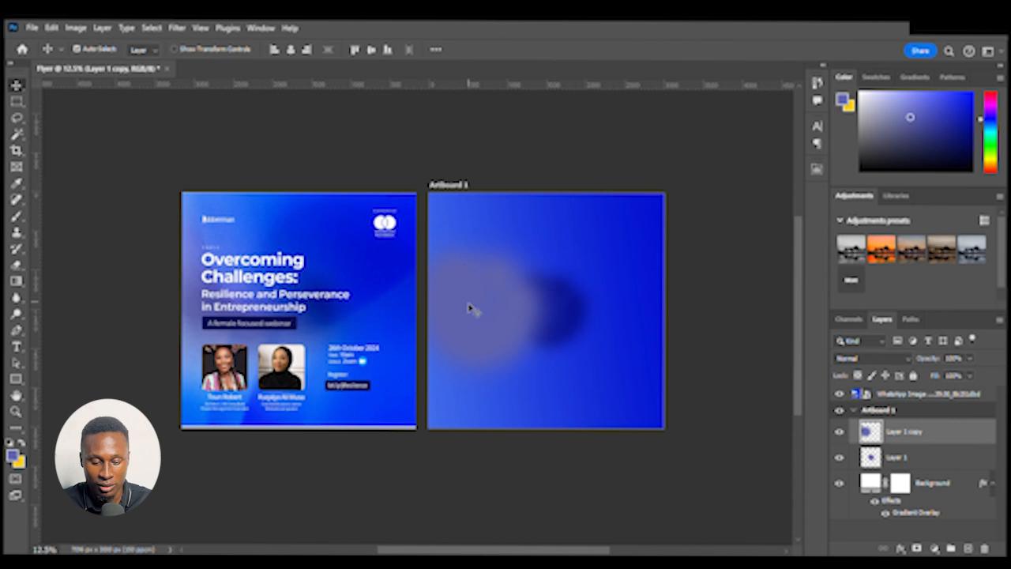
key(ctrl+t)
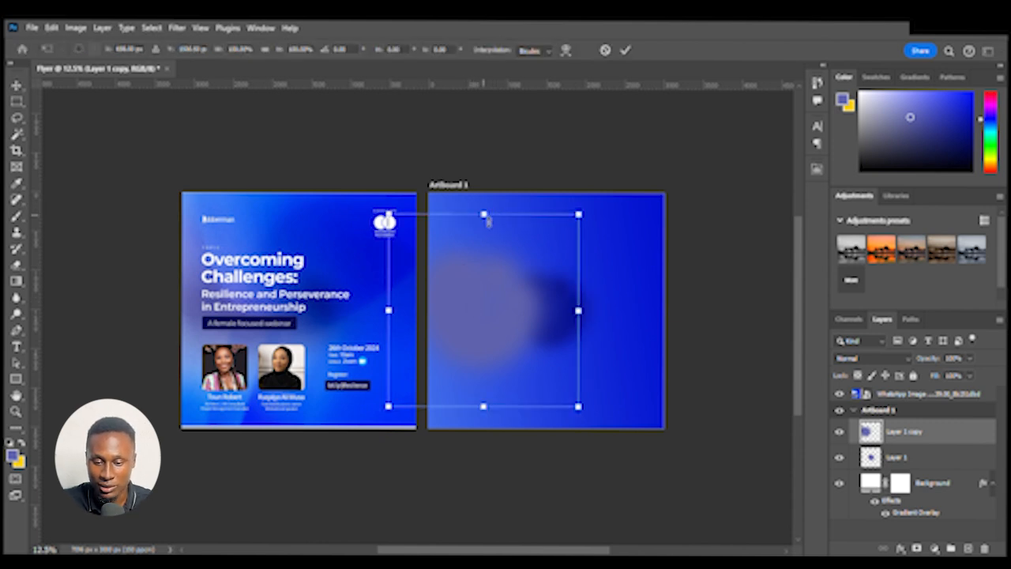
drag(487, 222, 496, 238)
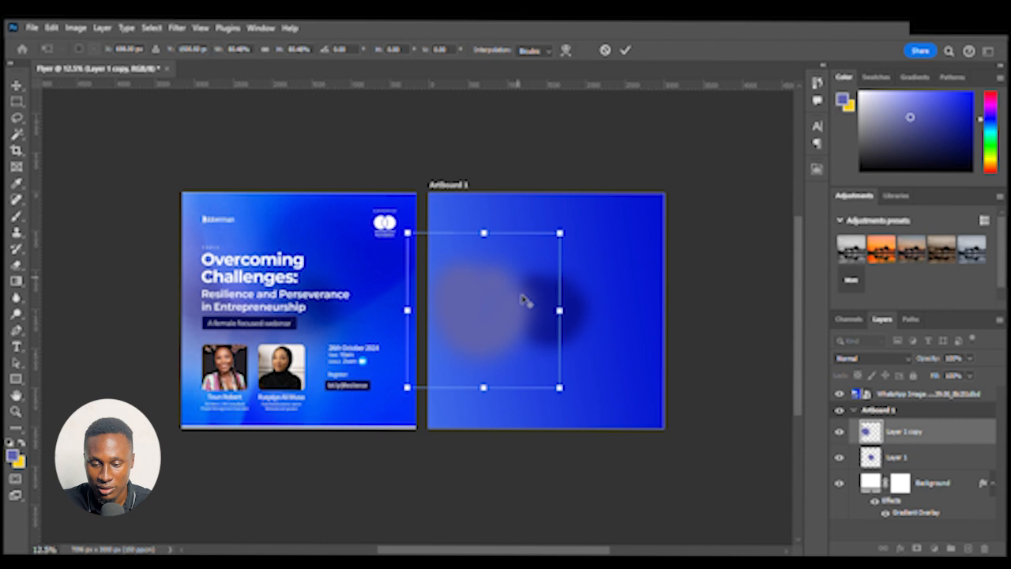
drag(406, 311, 382, 310)
key(Return)
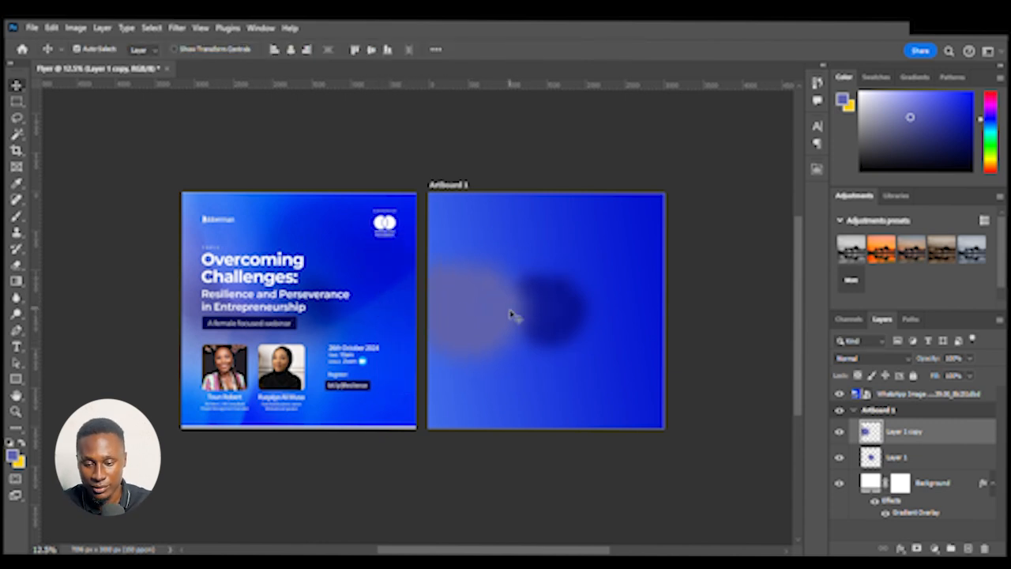
Nudge Layer 1 copy slightly to the right
drag(509, 311, 524, 310)
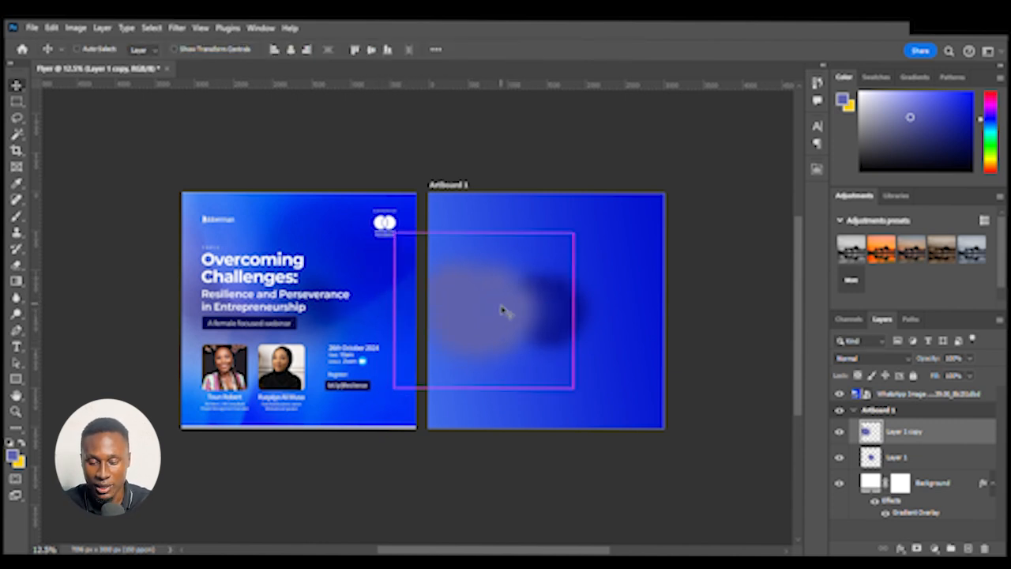
key(ctrl+plus)
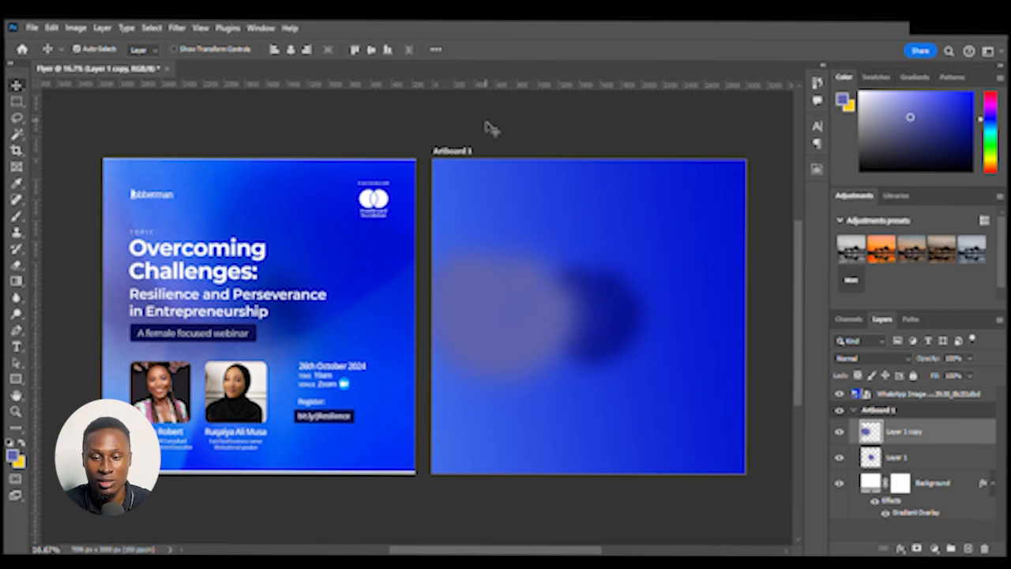
drag(566, 142, 538, 141)
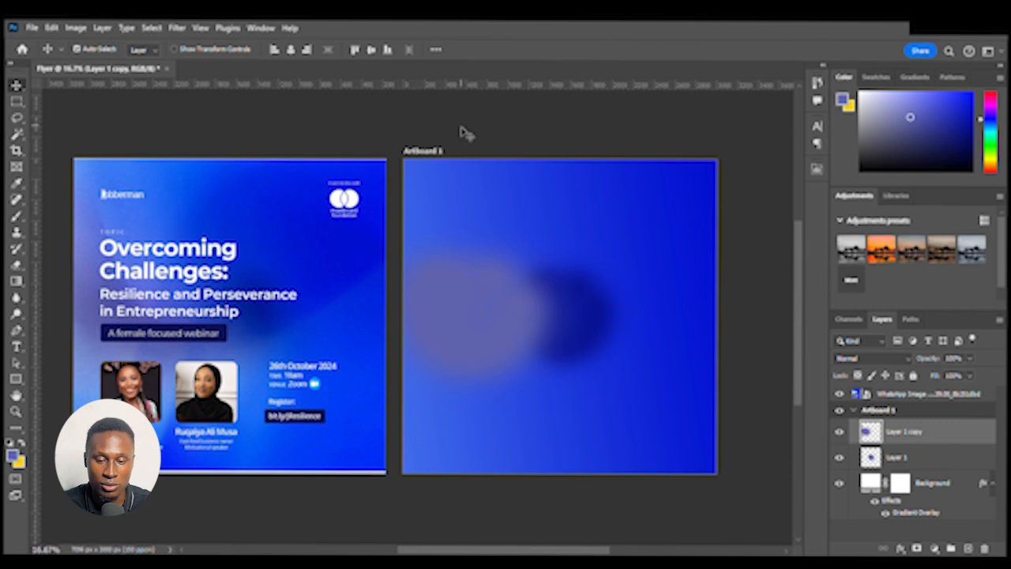
scroll(466, 133, left, 2)
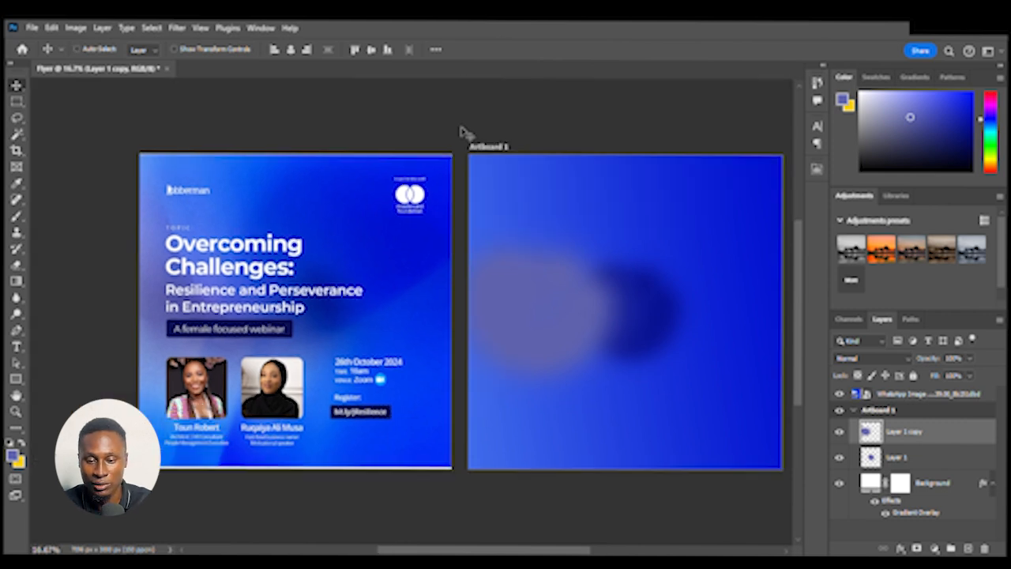
Show the rulers and pull out horizontal guides across both artboards, lined up with the reference flyer's text rows
key(ctrl+r)
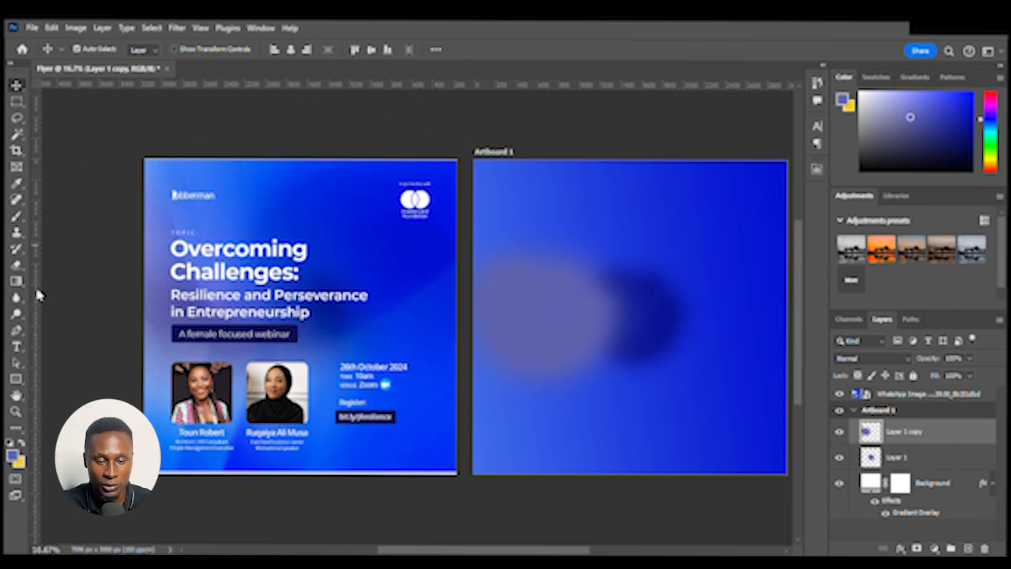
drag(403, 105, 395, 191)
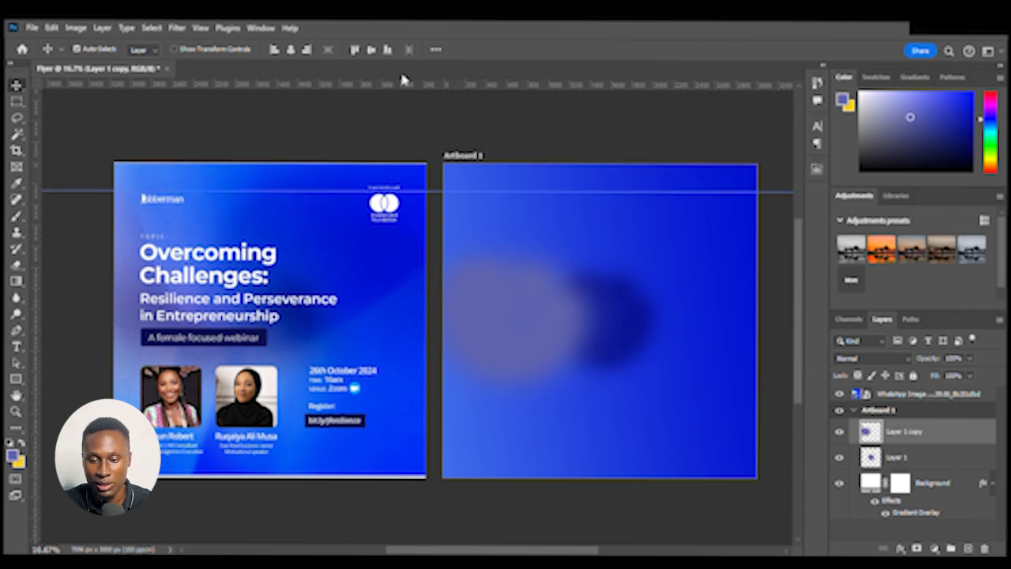
click(397, 117)
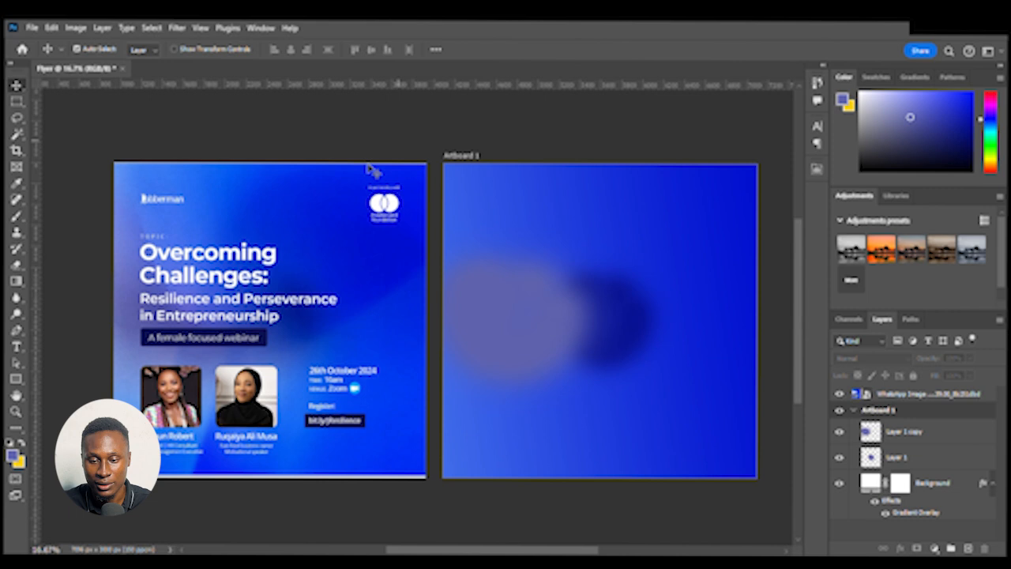
drag(381, 90, 387, 228)
click(512, 282)
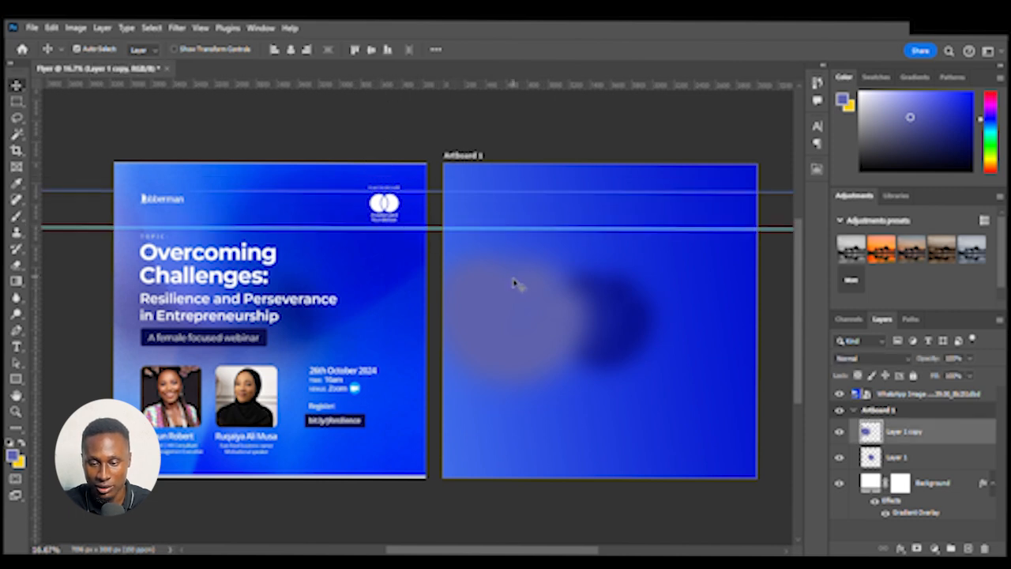
drag(363, 93, 399, 183)
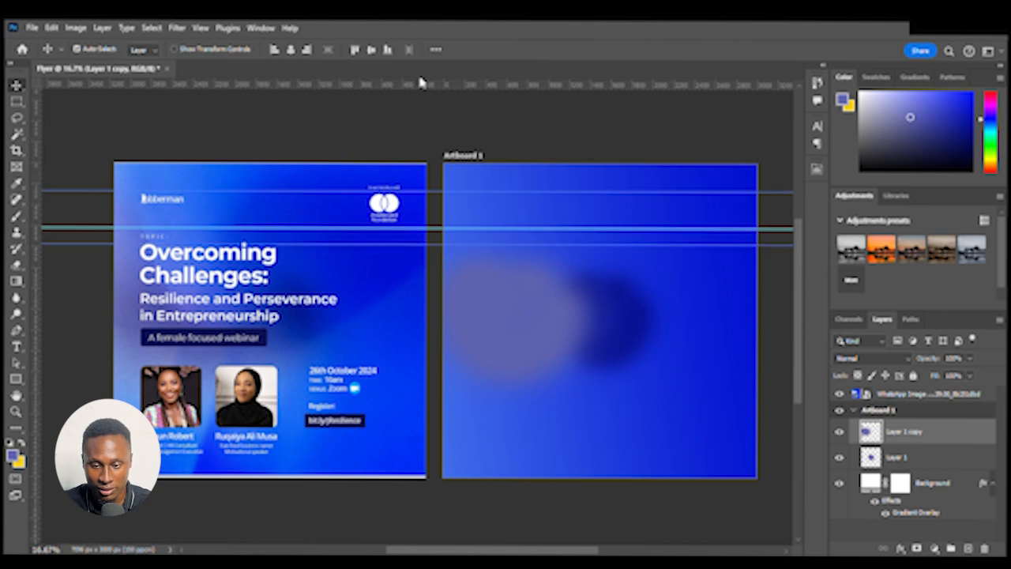
drag(420, 82, 420, 290)
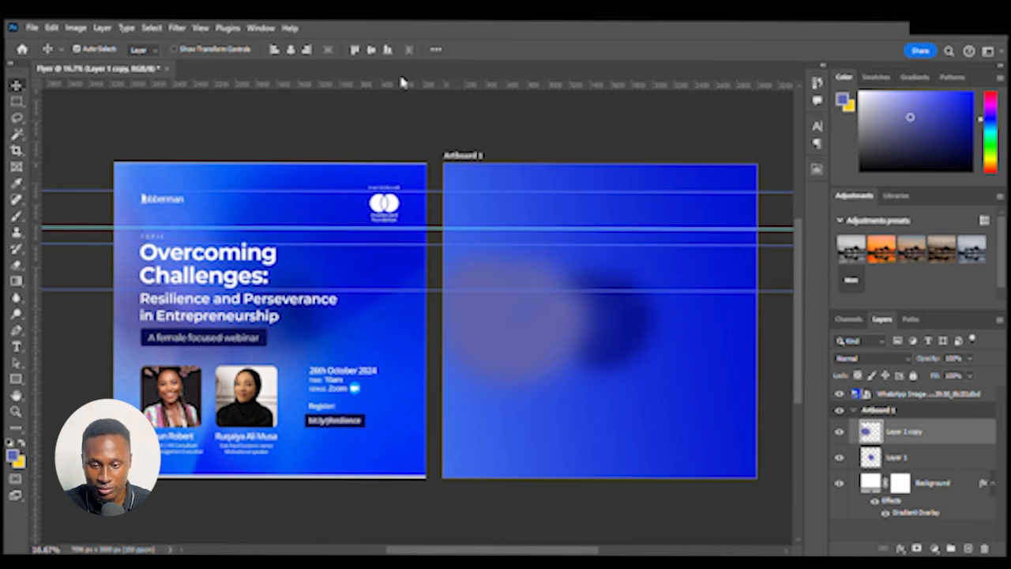
drag(399, 86, 374, 320)
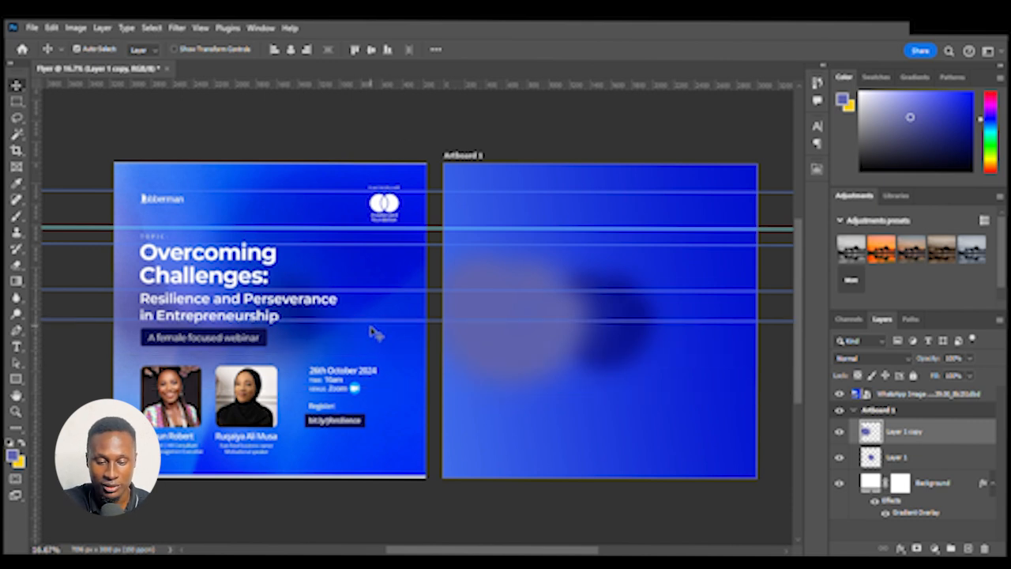
drag(445, 76, 434, 346)
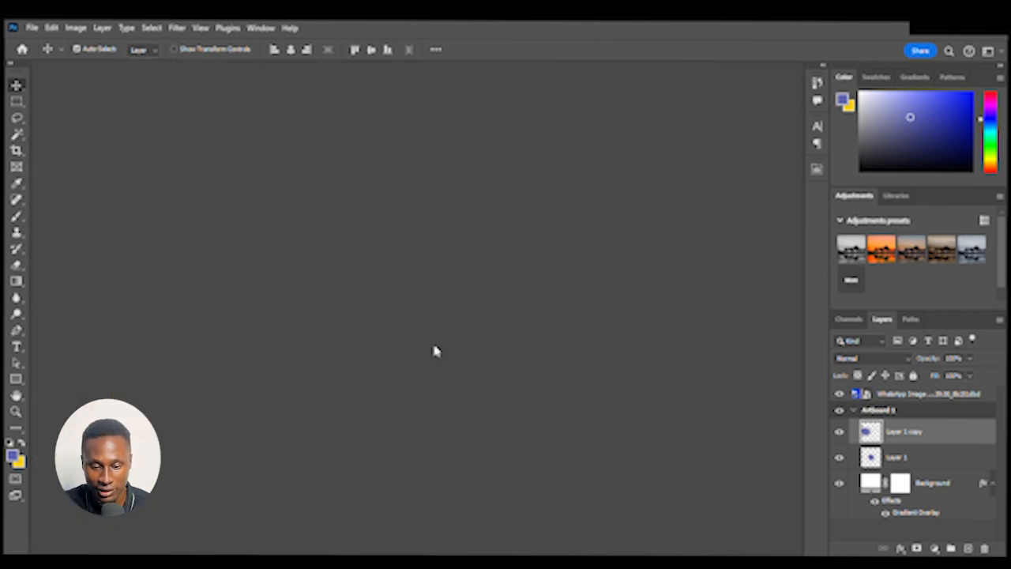
drag(462, 88, 438, 92)
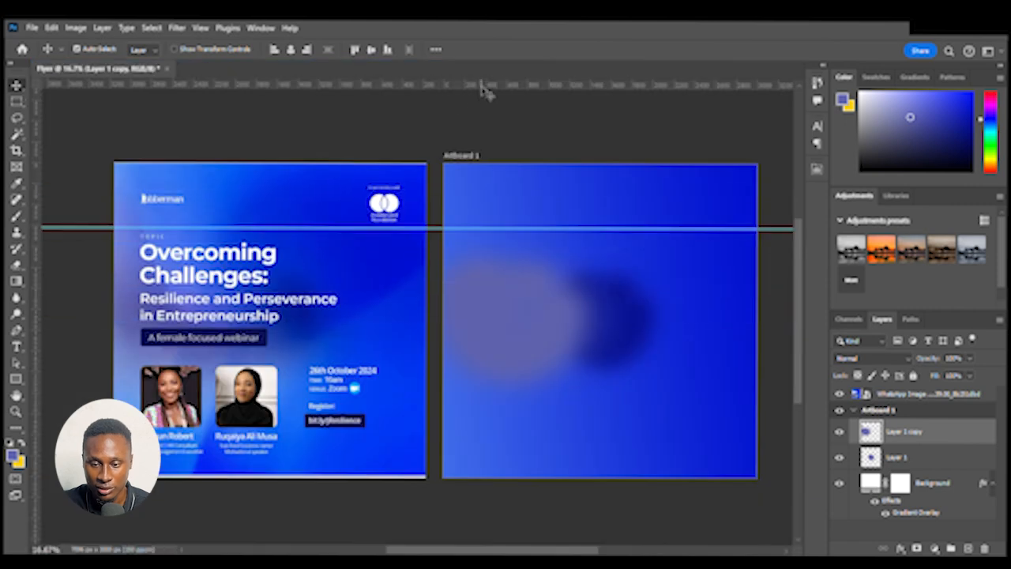
click(489, 160)
drag(457, 84, 413, 379)
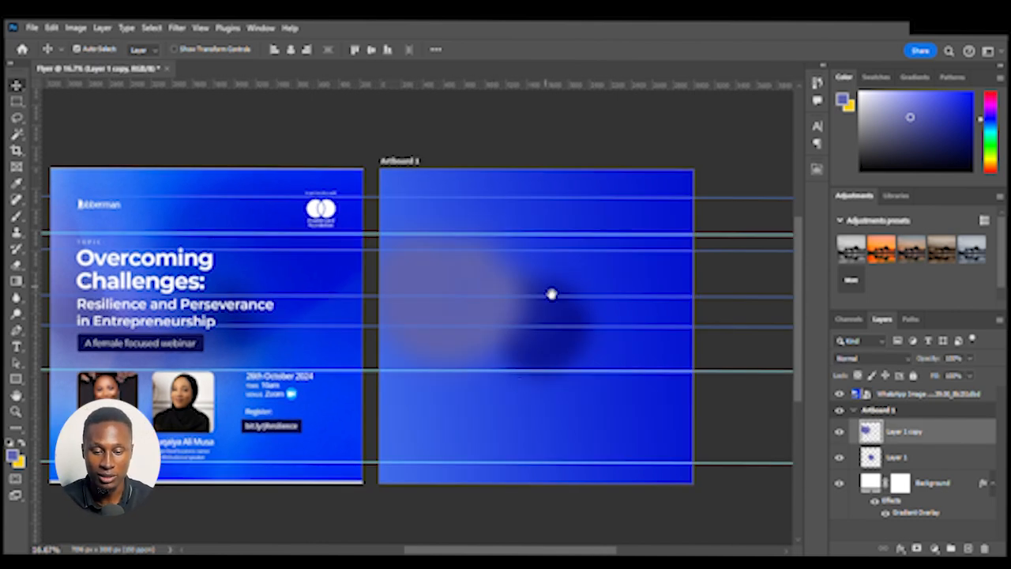
Create a text box on the artboard and enter the heading "Overcoming Challenges", widening the box so it fits two lines
drag(551, 293, 580, 280)
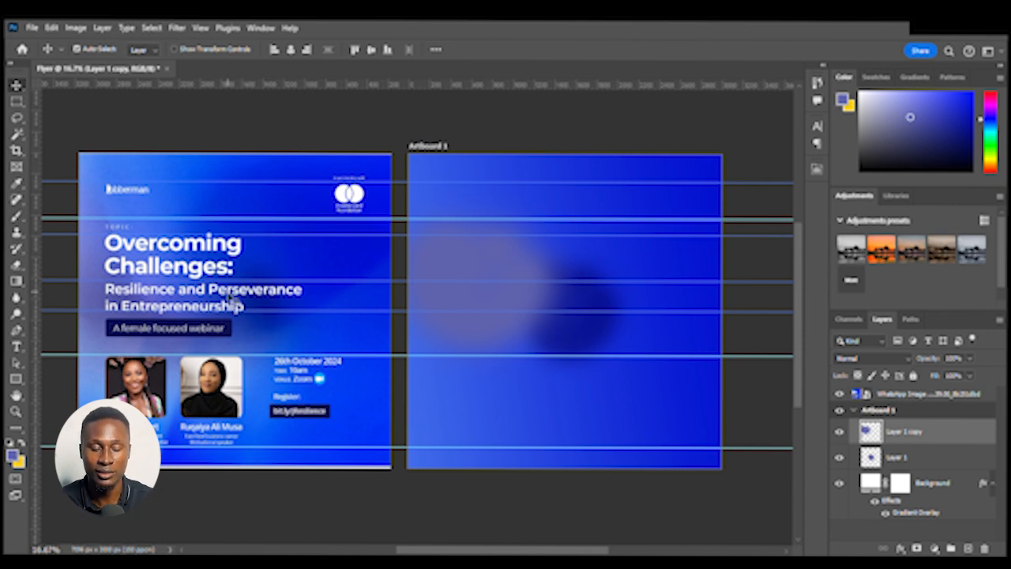
key(ctrl+plus)
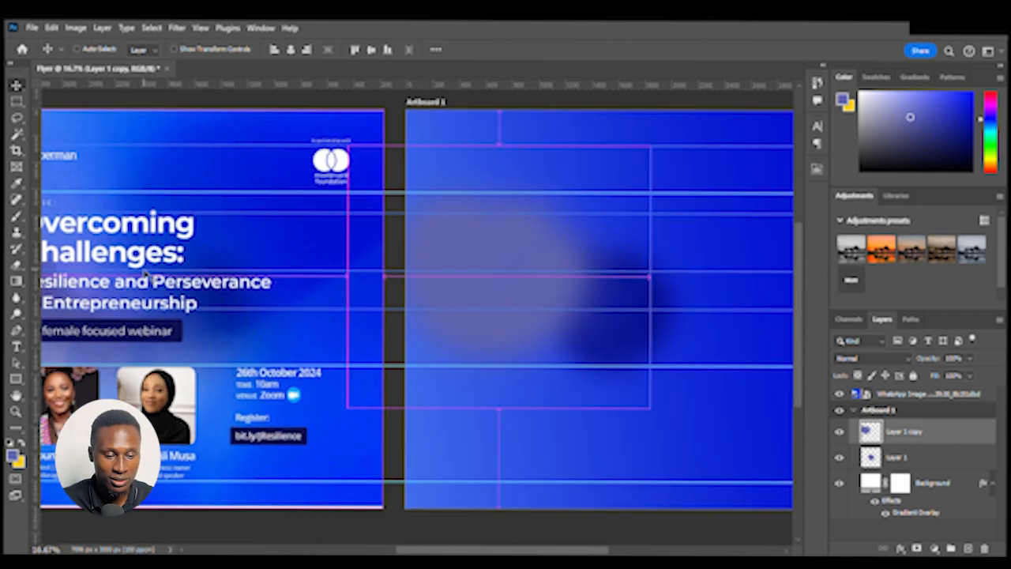
drag(180, 281, 460, 304)
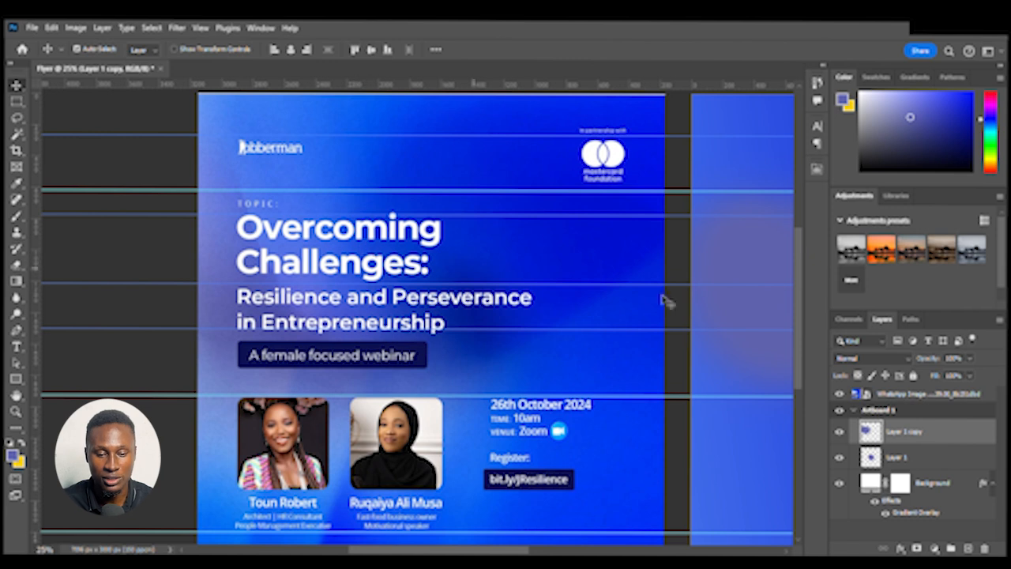
scroll(442, 293, right, 5)
key(ctrl+minus)
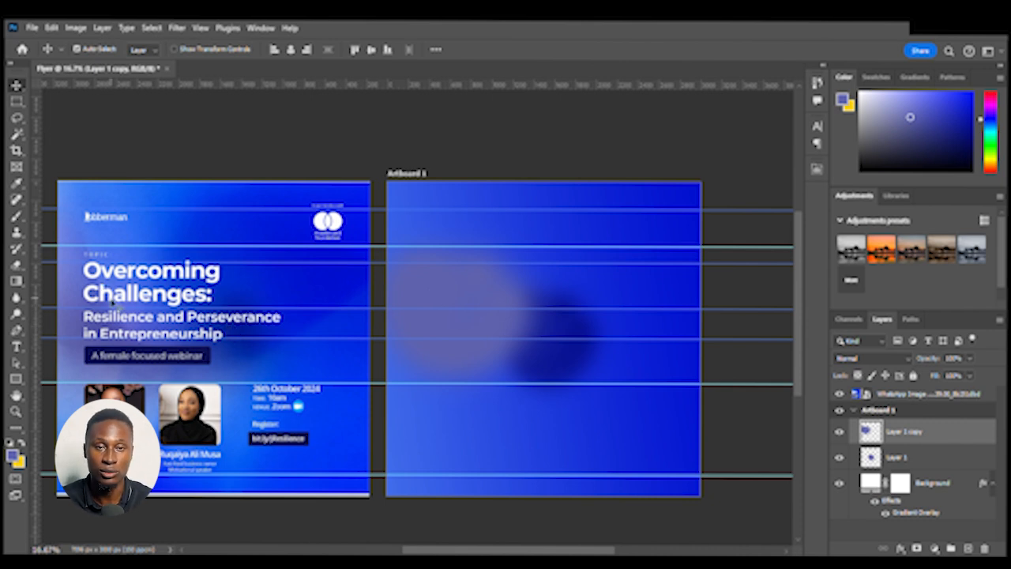
click(16, 346)
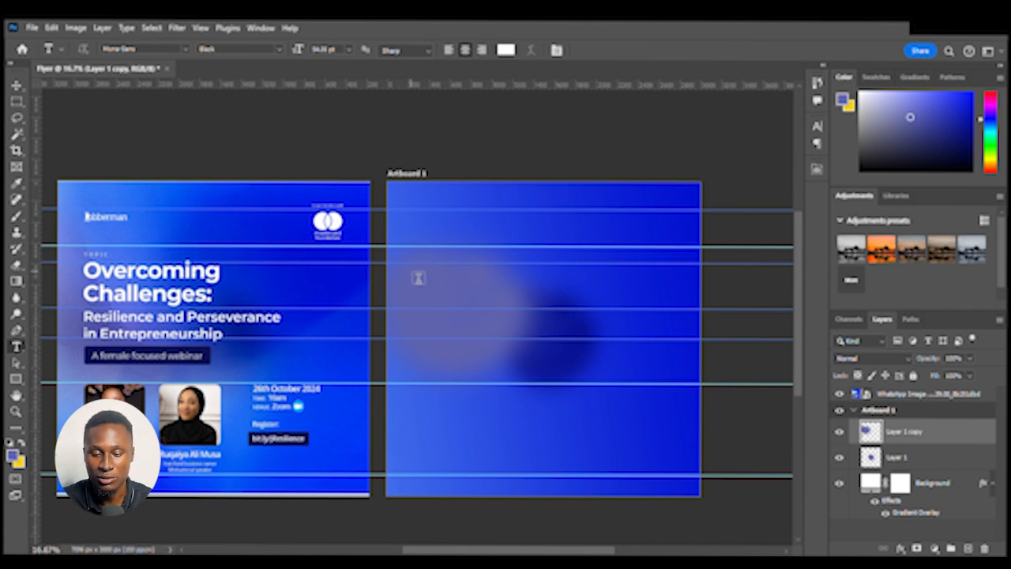
drag(419, 277, 571, 346)
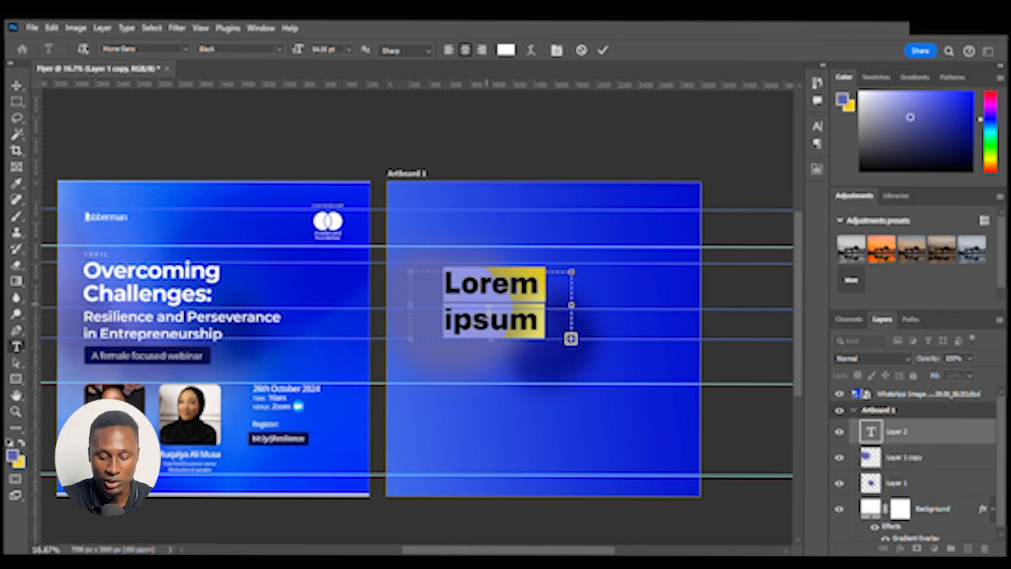
text(O)
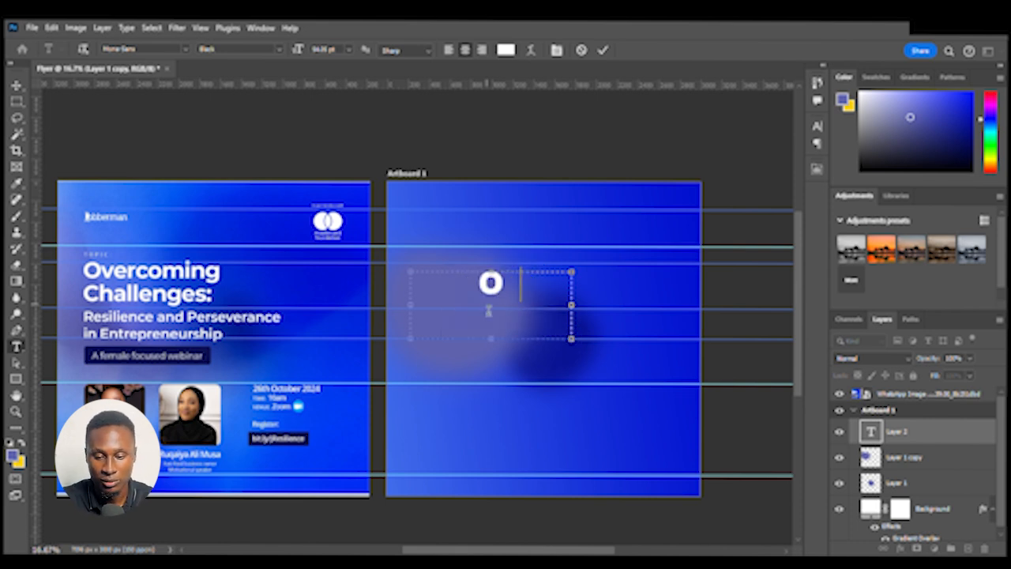
text(vercom)
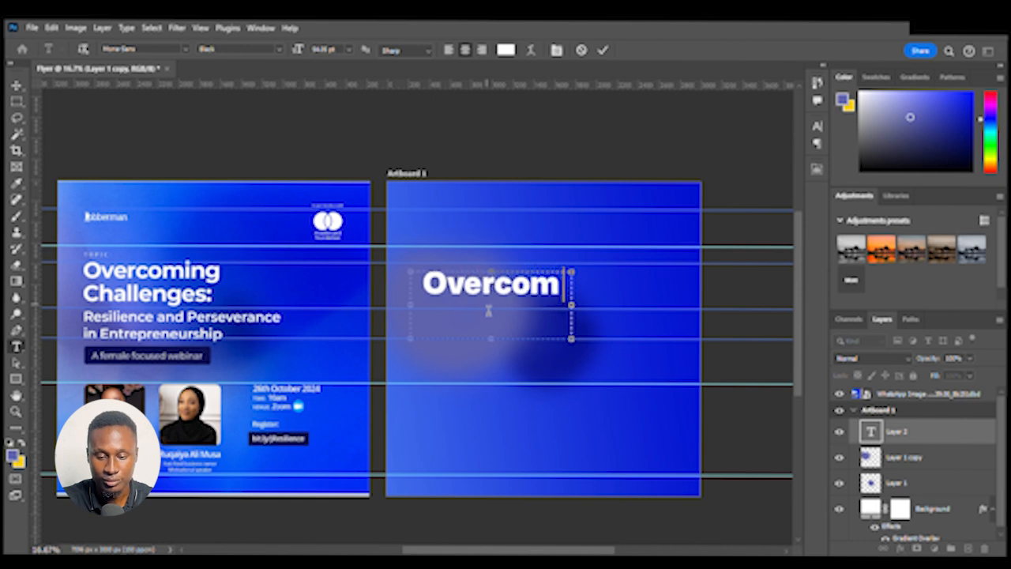
text(ing)
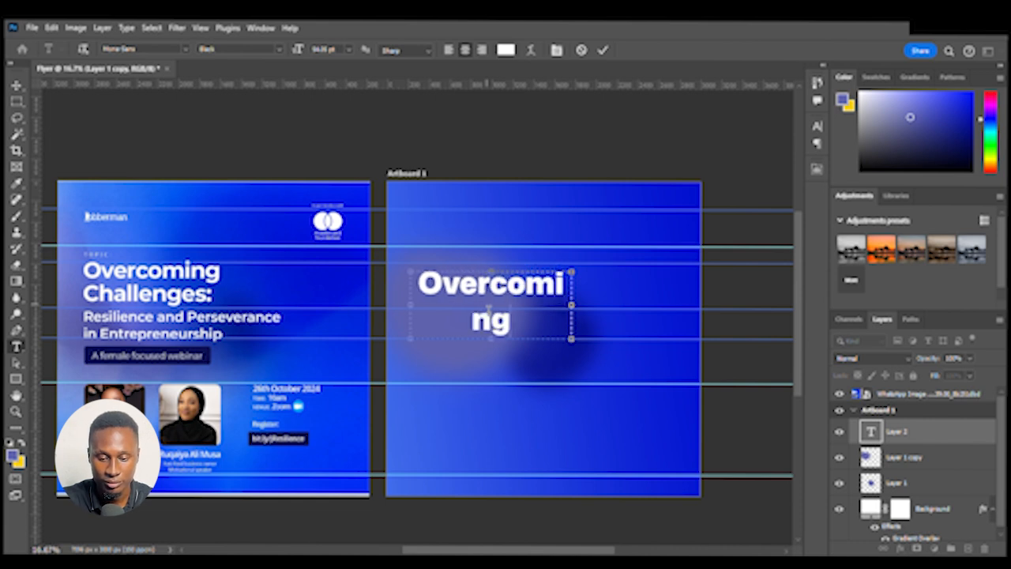
text( Challen)
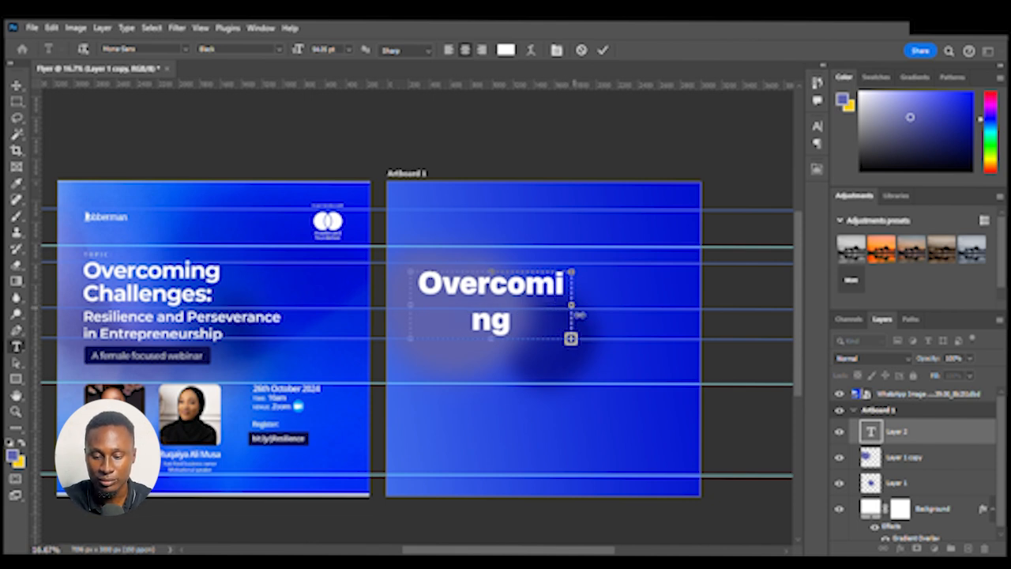
drag(579, 316, 616, 315)
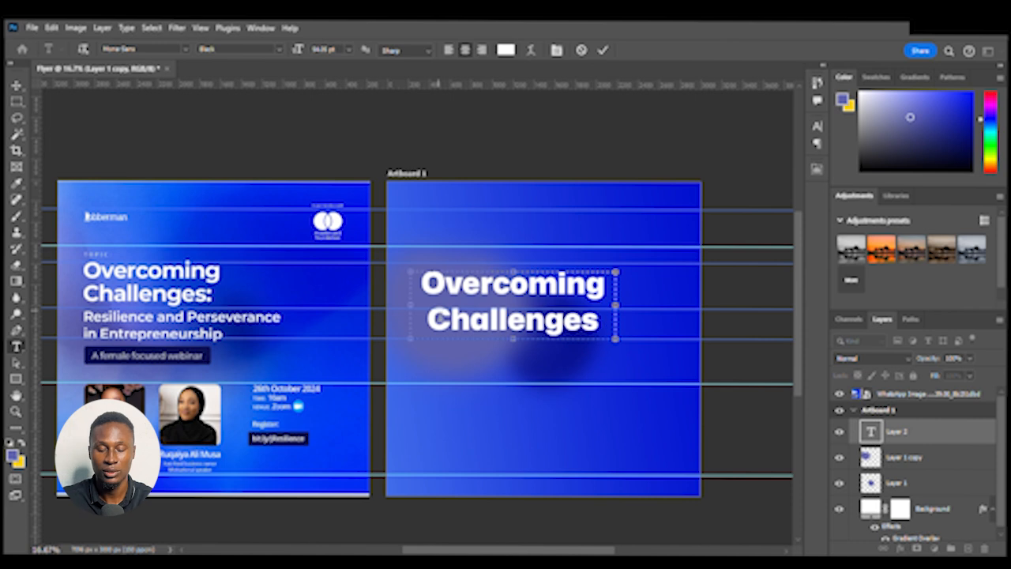
click(931, 440)
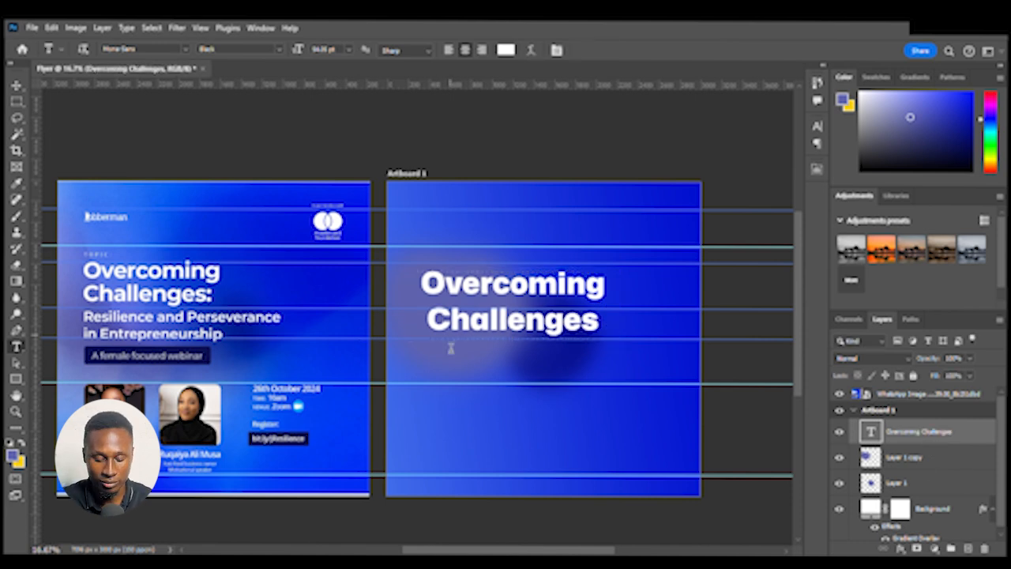
Switch to the Move tool and open the Character panel
key(v)
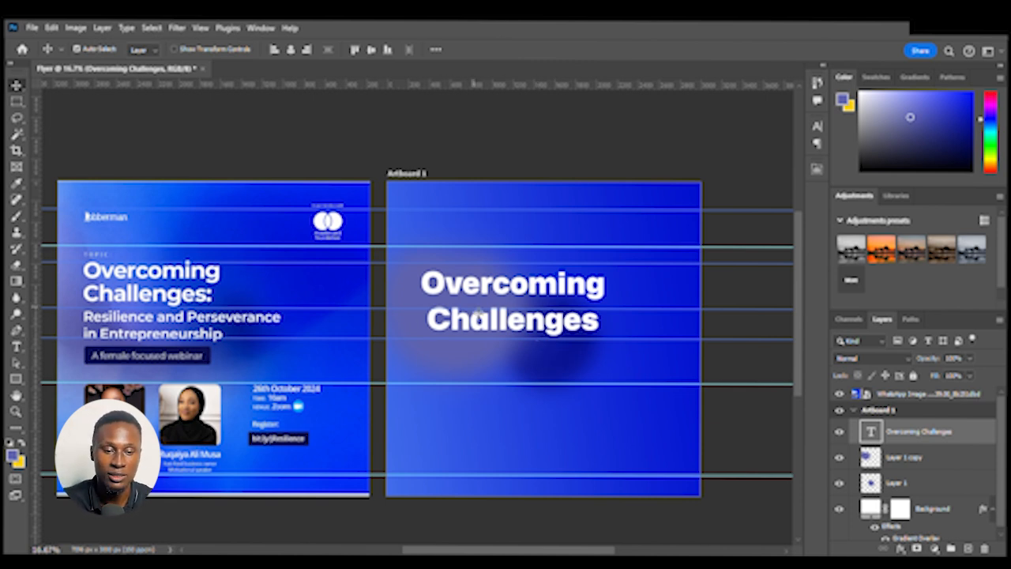
click(262, 29)
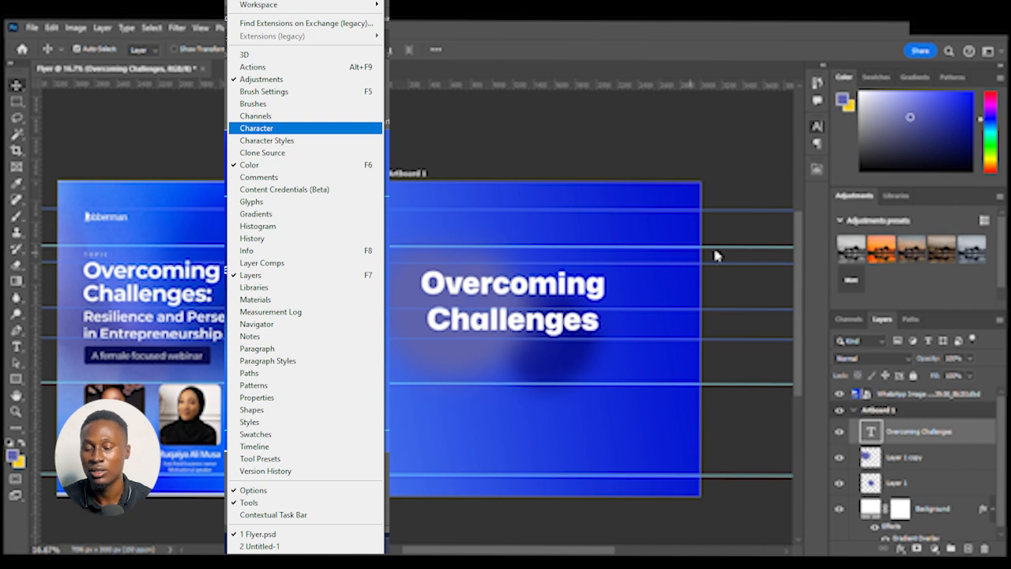
key(Return)
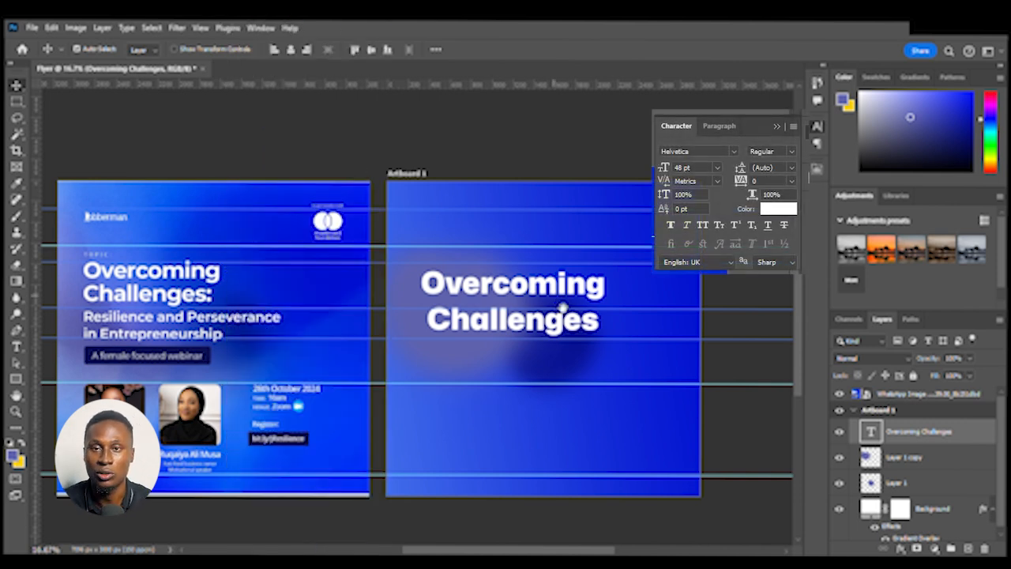
scroll(565, 290, down, 1)
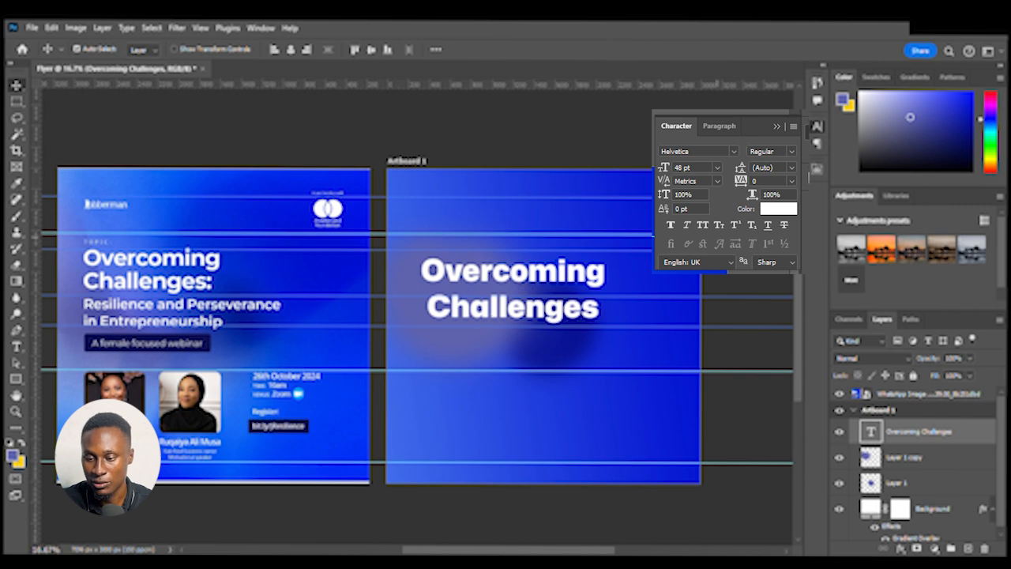
key(i)
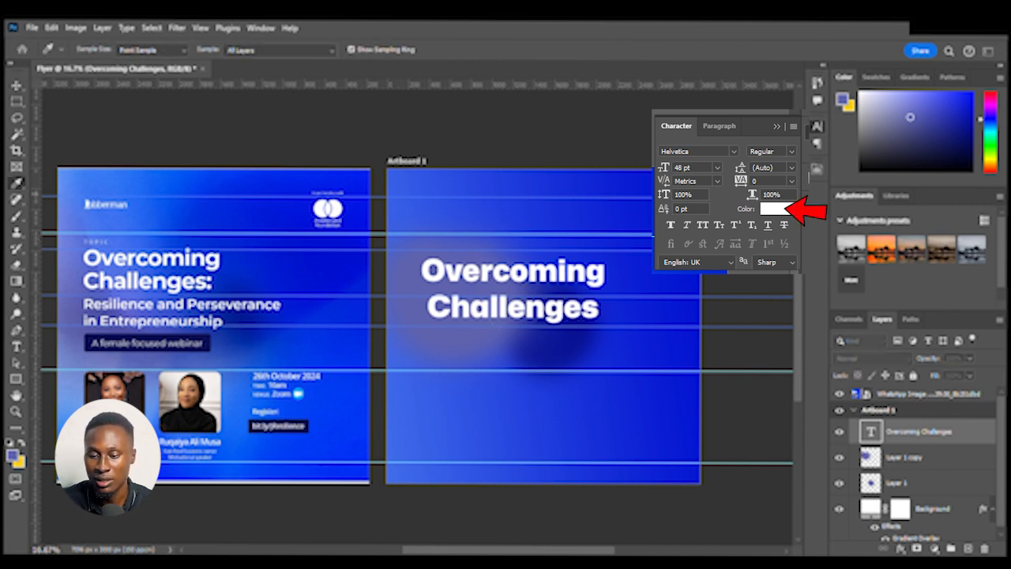
drag(711, 261, 567, 229)
click(790, 257)
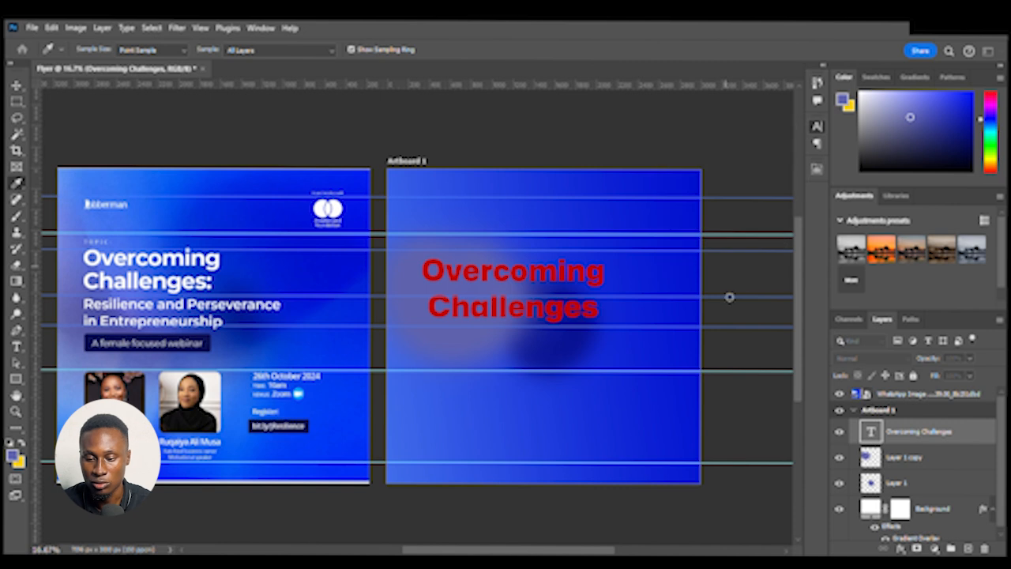
click(638, 196)
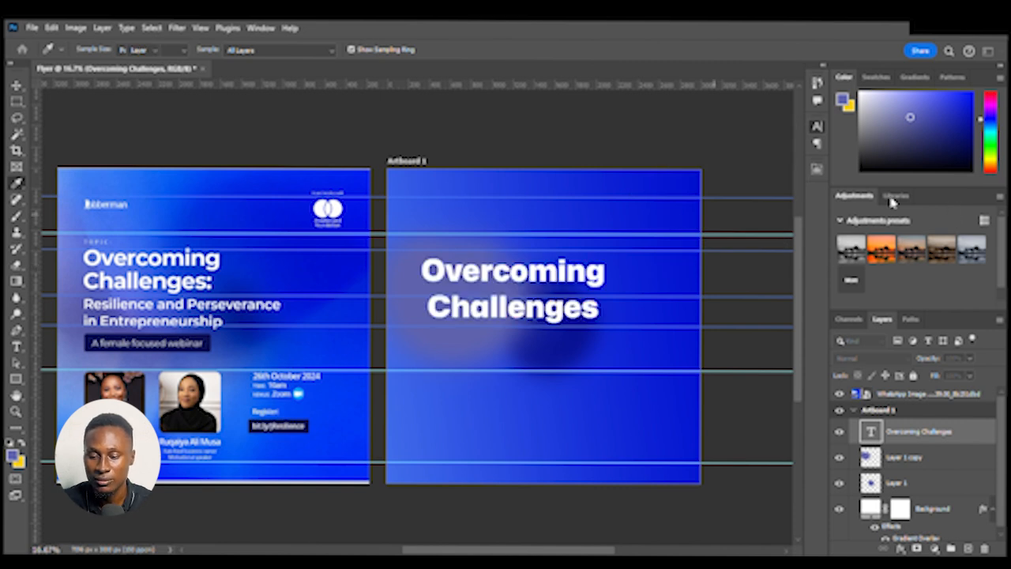
Reposition the heading text along the guides and set its font to Lato Medium
key(v)
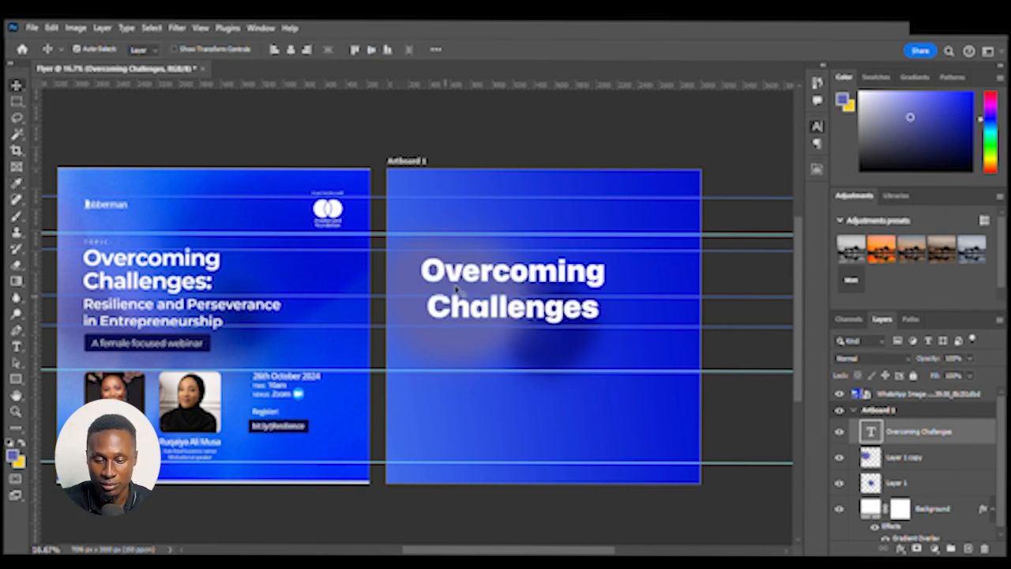
drag(486, 282, 499, 282)
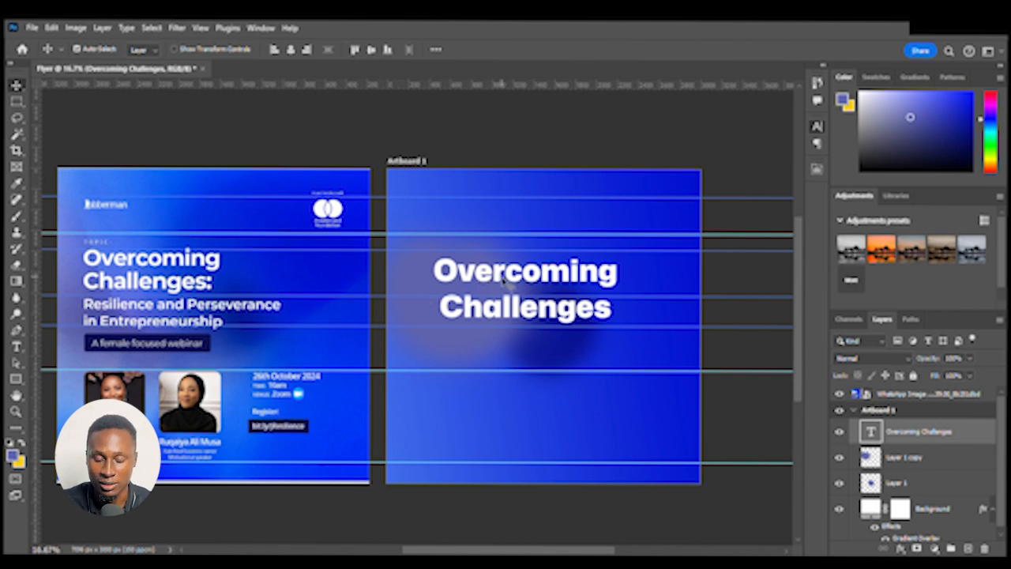
drag(510, 285, 495, 284)
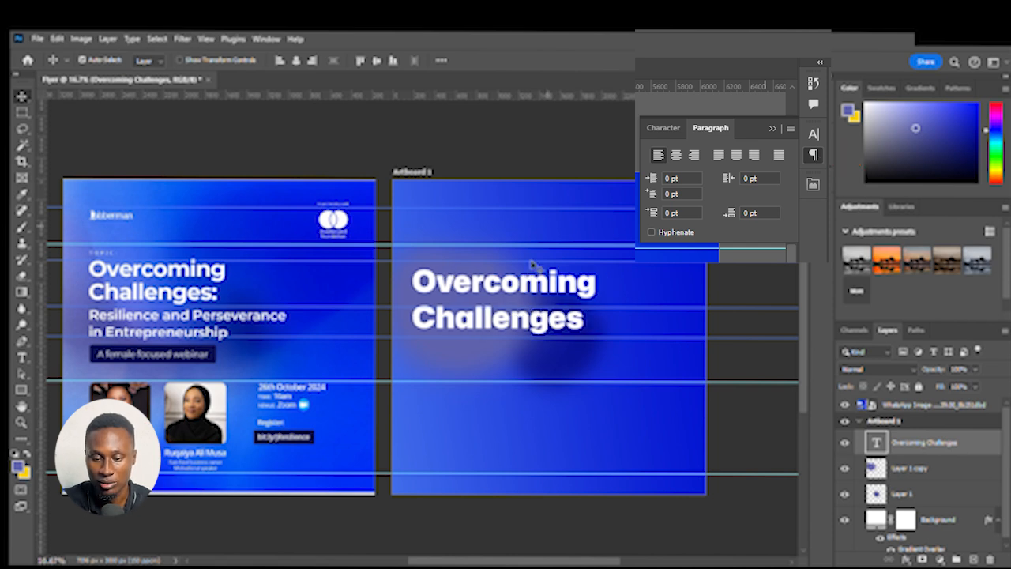
drag(496, 292, 498, 289)
click(814, 155)
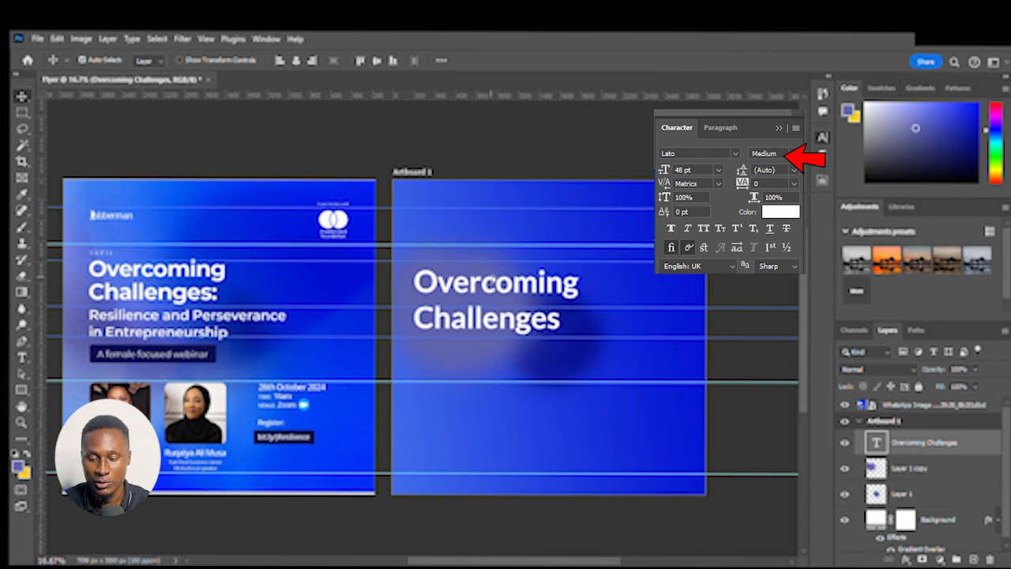
drag(490, 281, 487, 282)
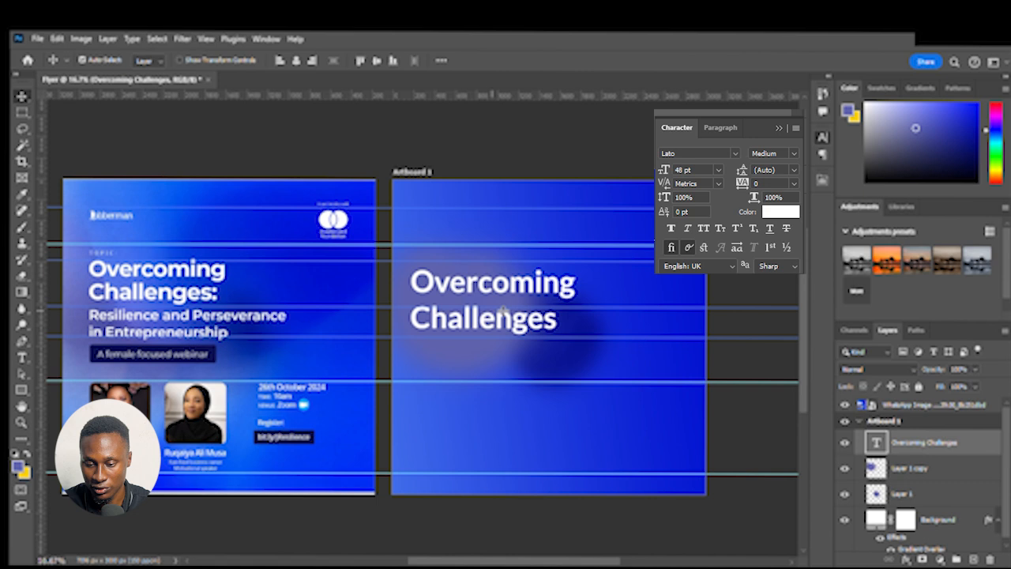
drag(512, 297, 511, 288)
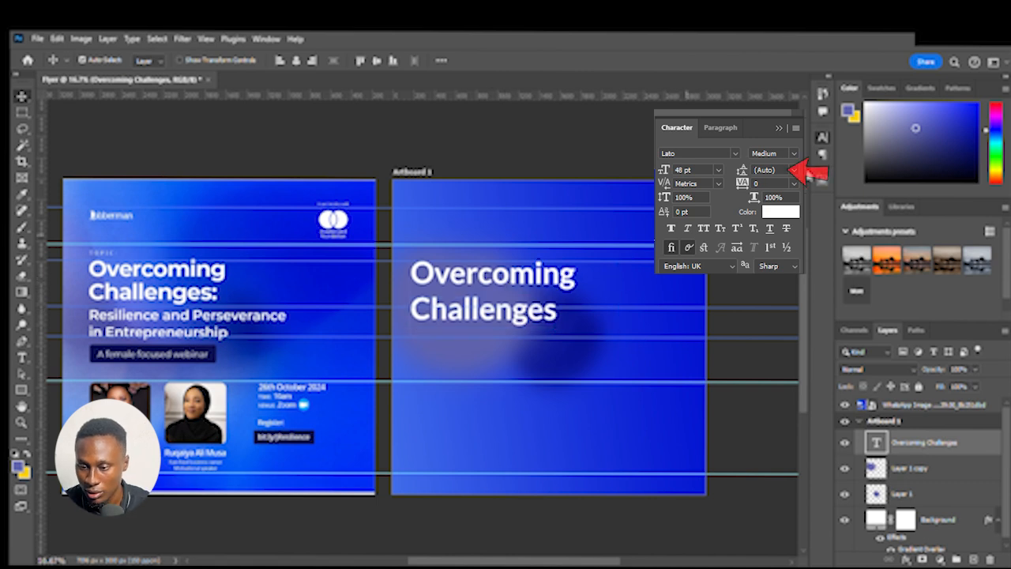
Tighten the heading's line spacing and nudge the heading into line with the guides
click(784, 268)
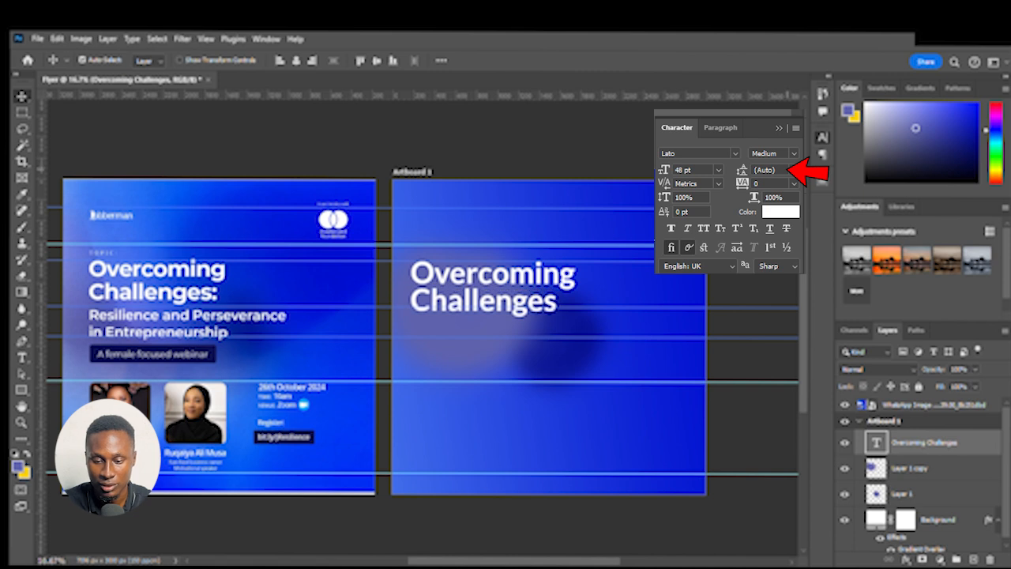
drag(495, 289, 506, 285)
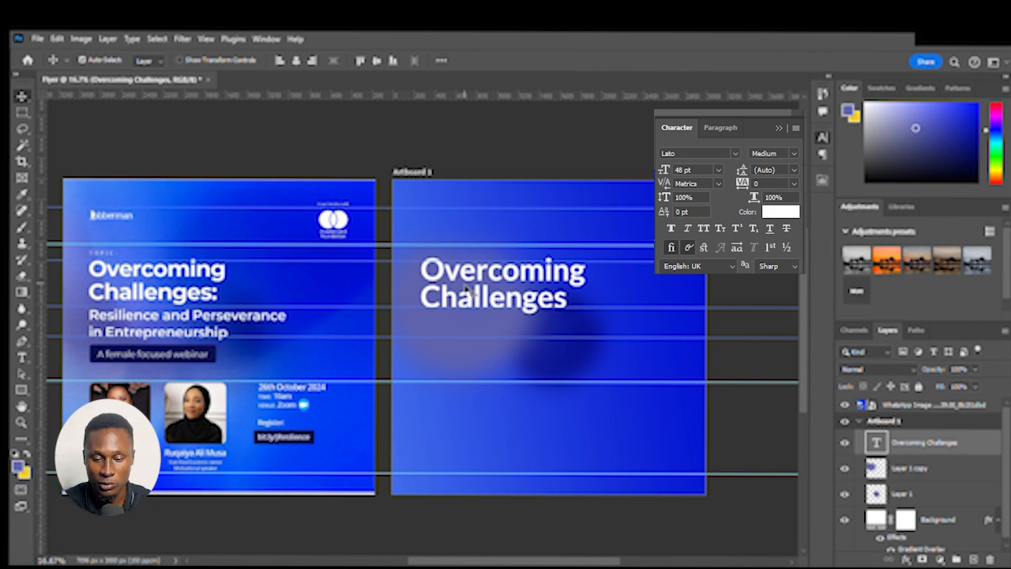
Scale the heading down with Free Transform to match the reference flyer's heading size, then commit
key(ctrl+t)
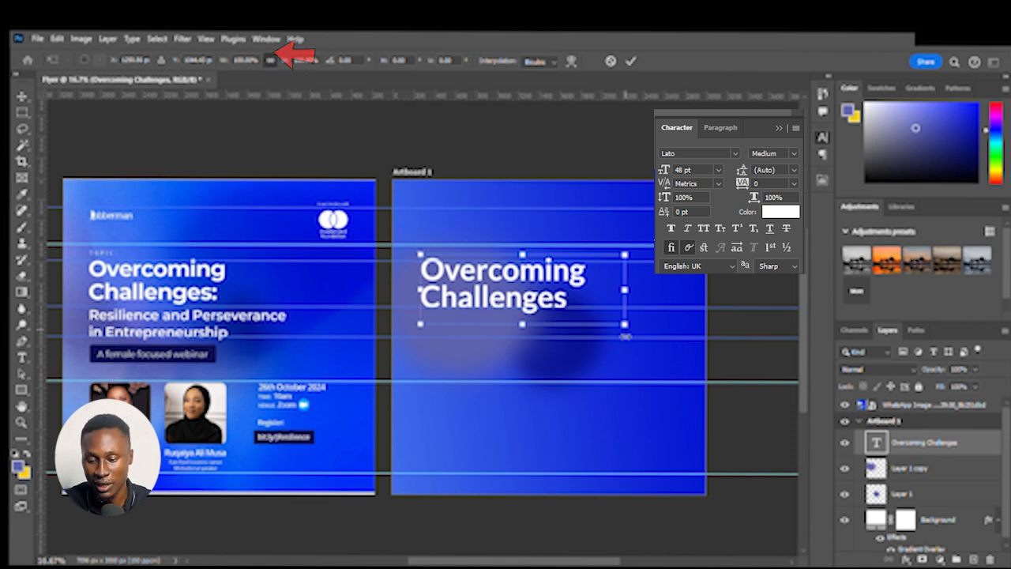
drag(627, 327, 598, 293)
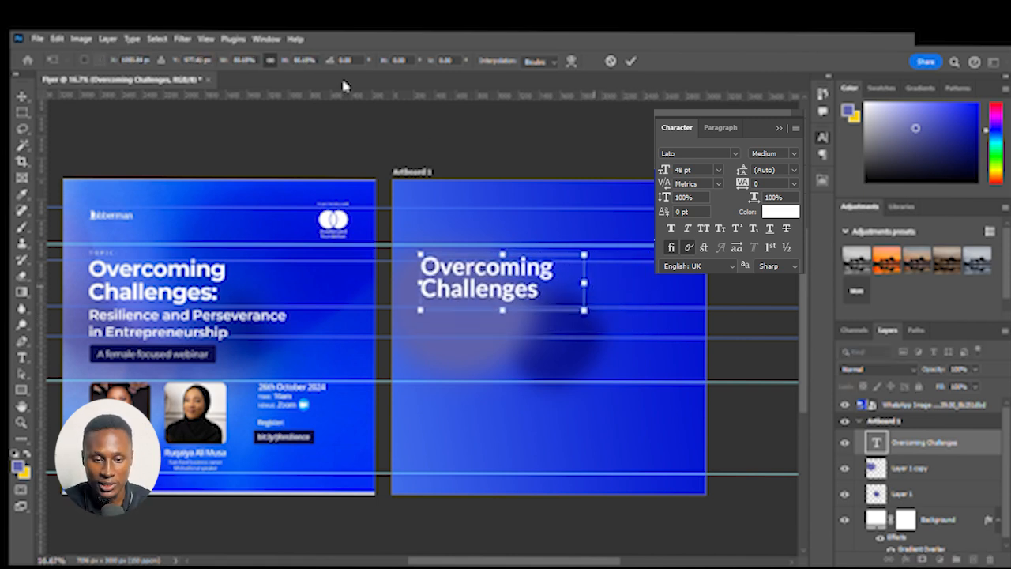
click(270, 61)
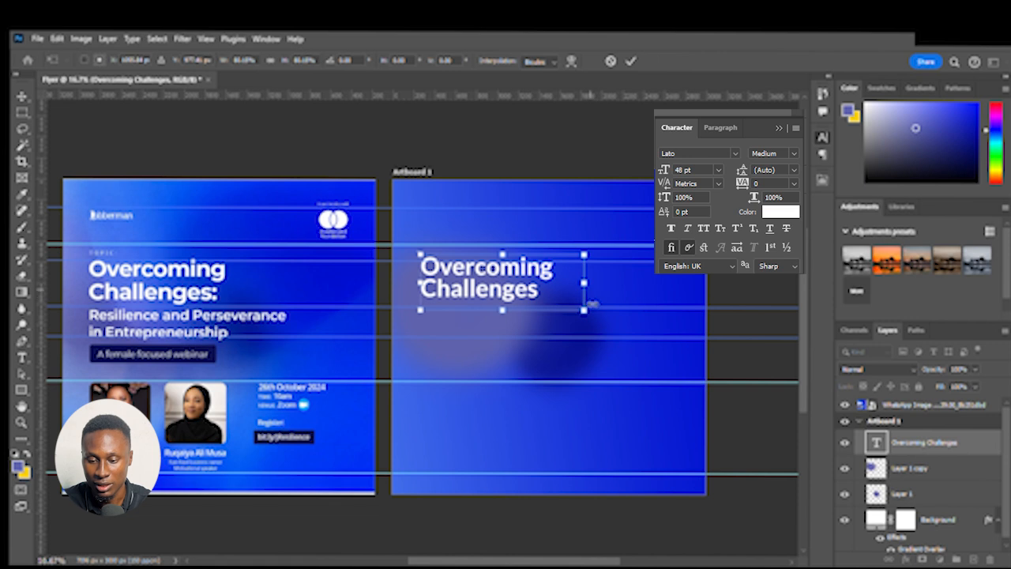
mouse_move(589, 316)
mouse_down()
mouse_move(584, 286)
mouse_move(528, 300)
mouse_move(559, 316)
mouse_move(477, 293)
mouse_move(471, 321)
mouse_move(555, 314)
mouse_move(571, 323)
mouse_move(524, 291)
mouse_move(585, 311)
mouse_up()
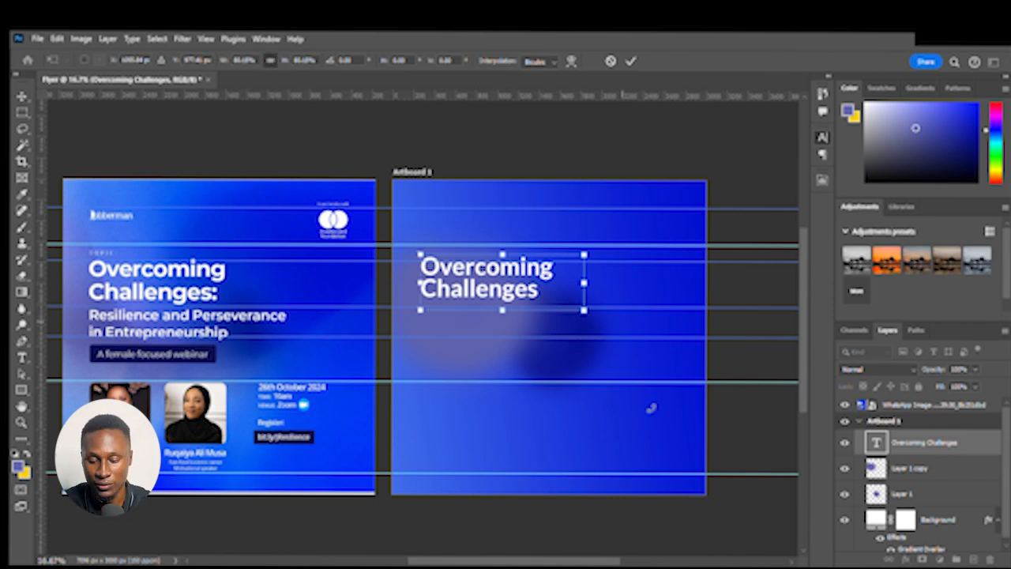
drag(584, 310, 596, 333)
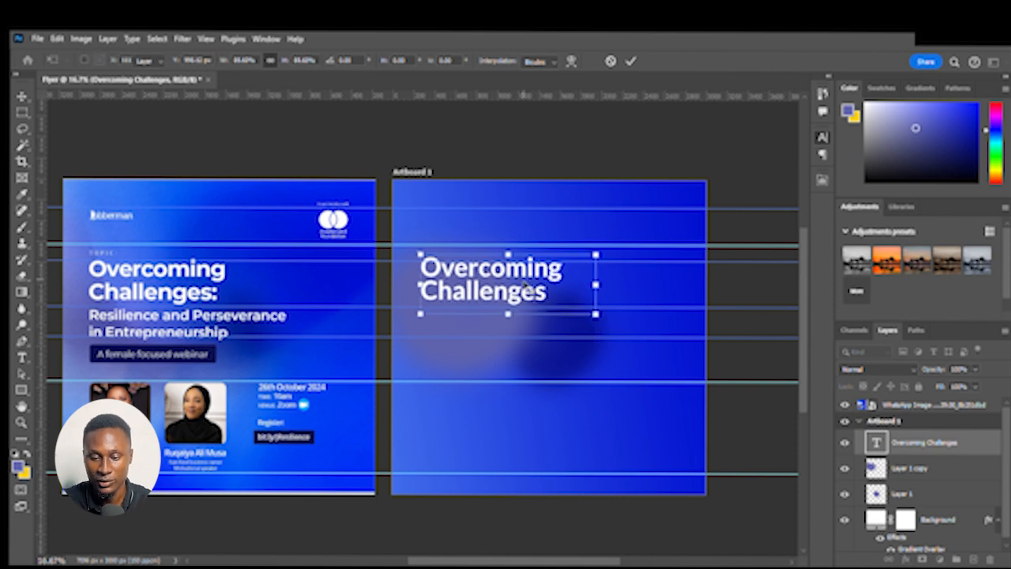
key(Return)
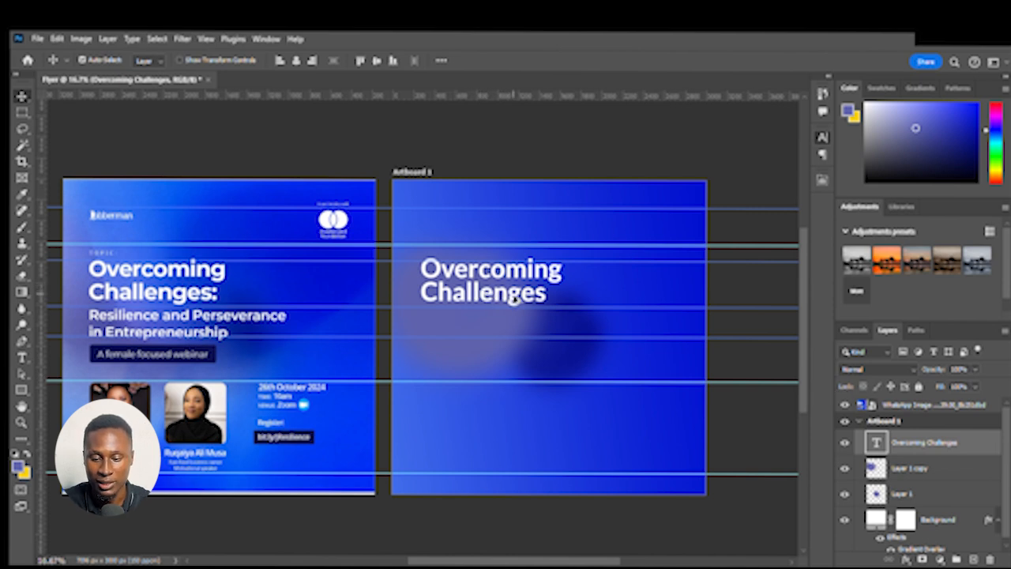
Duplicate the heading below it and replace the copy's text with the pasted subheading "Resilience and Perseverance in ntrepreneurship"
drag(512, 298, 514, 351)
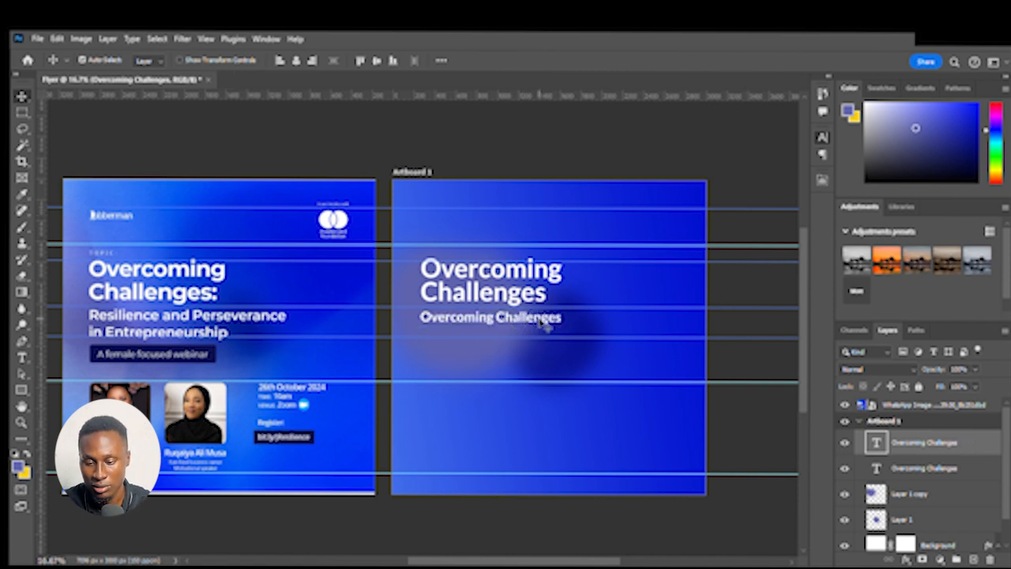
drag(532, 326, 523, 332)
key(t)
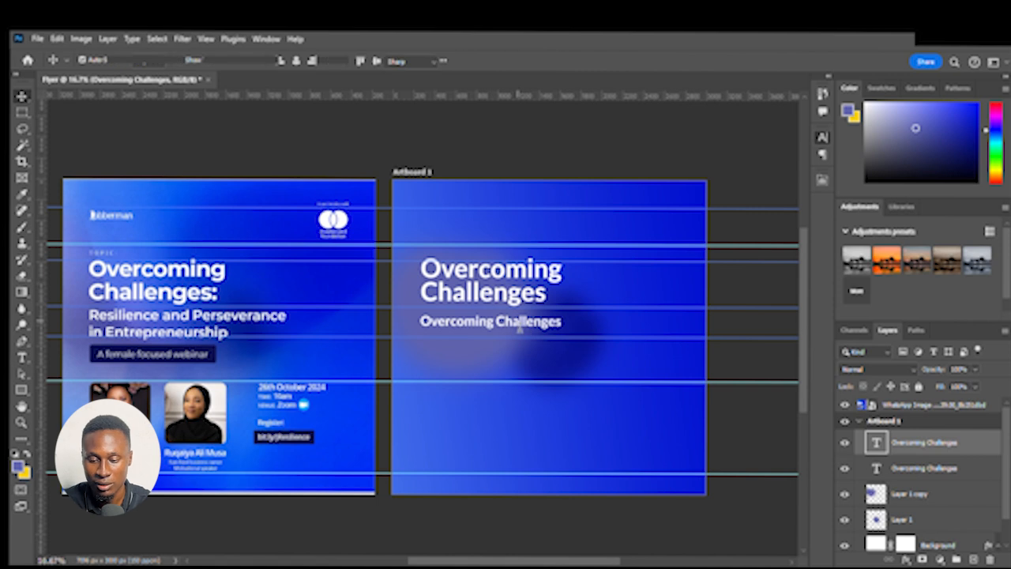
click(520, 327)
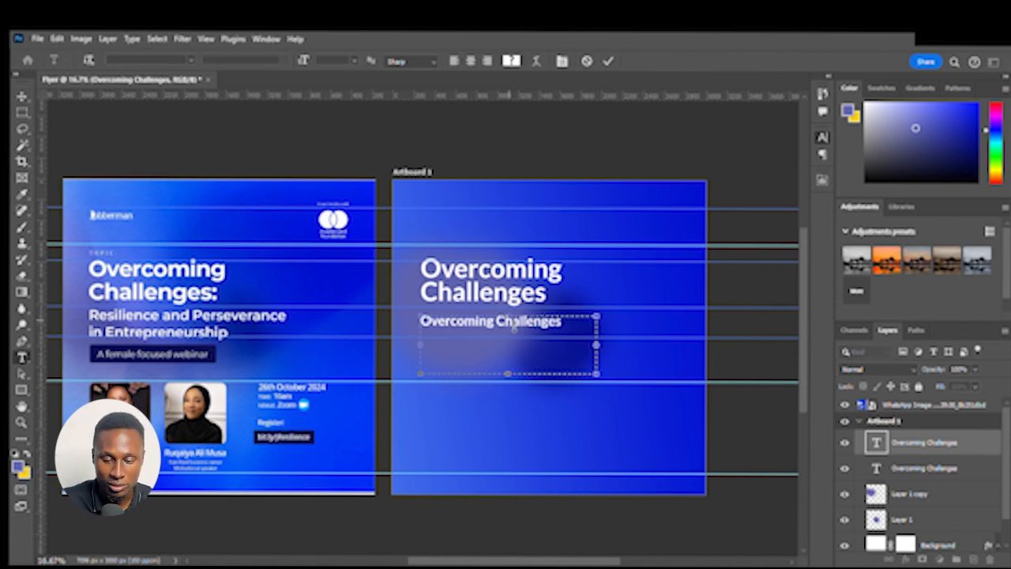
key(ctrl+a)
text(Resilience and Perseverance in ntrepreneurship)
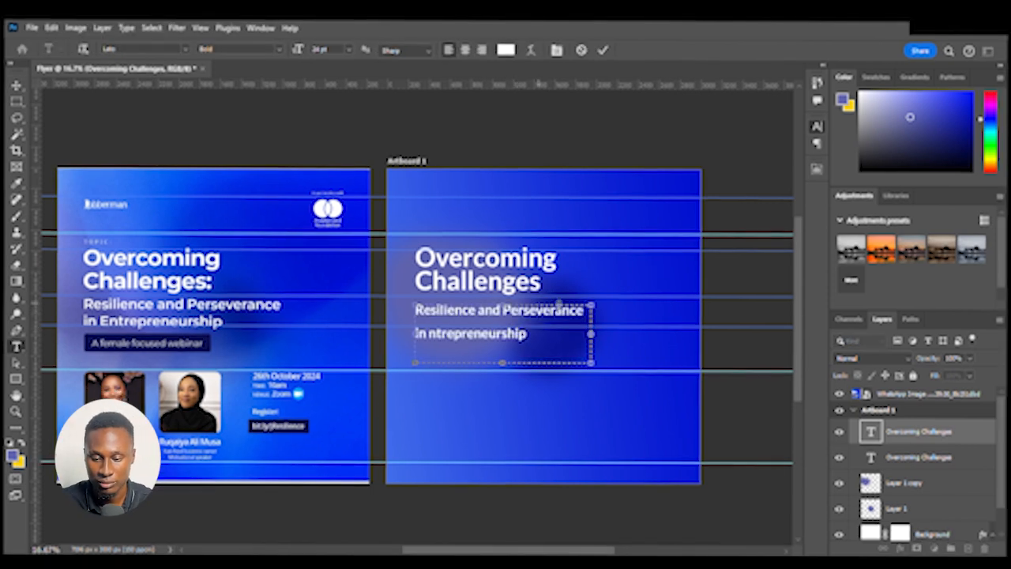
click(940, 434)
key(v)
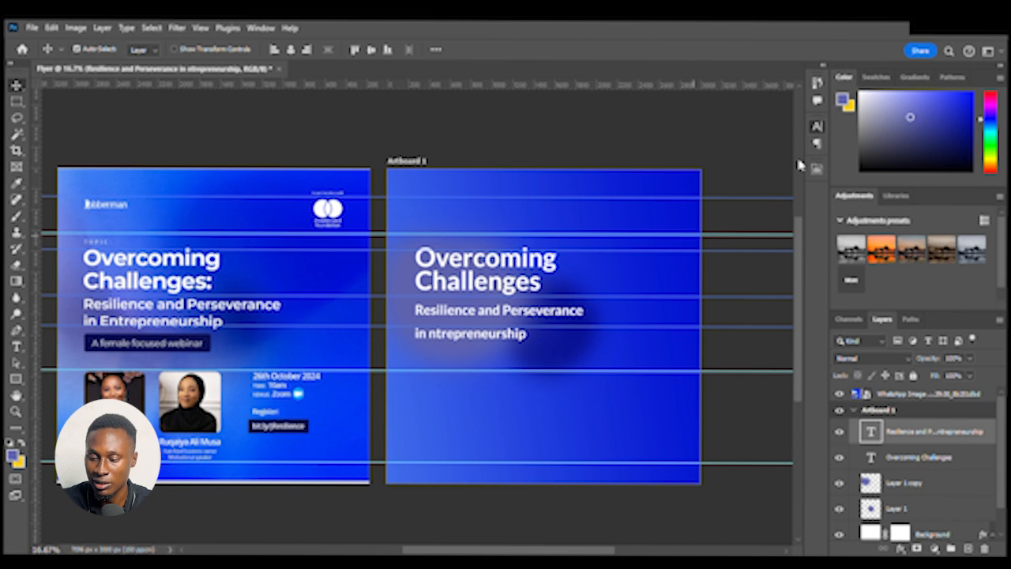
Tighten the subheading's line spacing so its two lines sit closer together
click(780, 285)
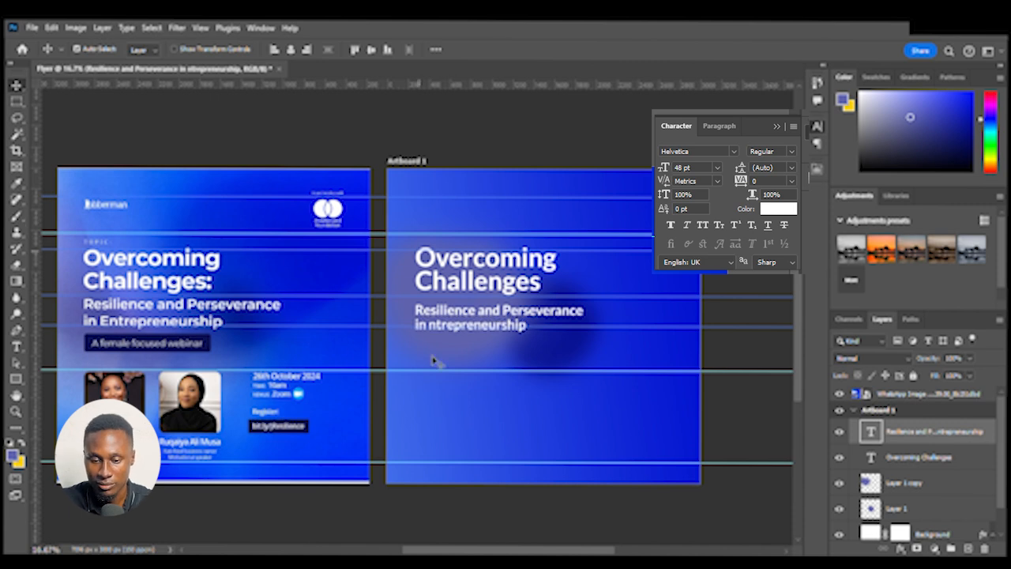
click(491, 147)
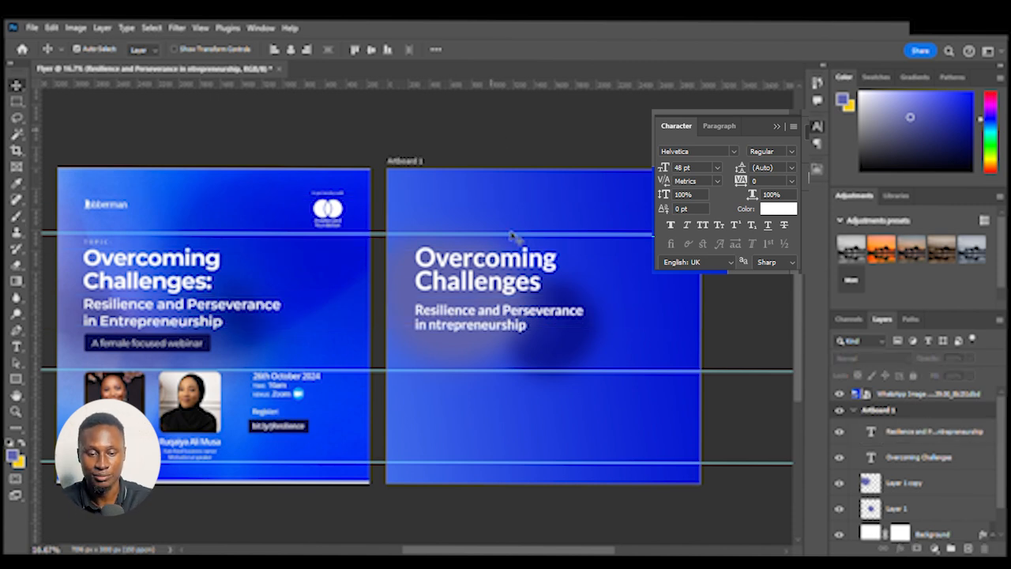
click(477, 327)
click(487, 279)
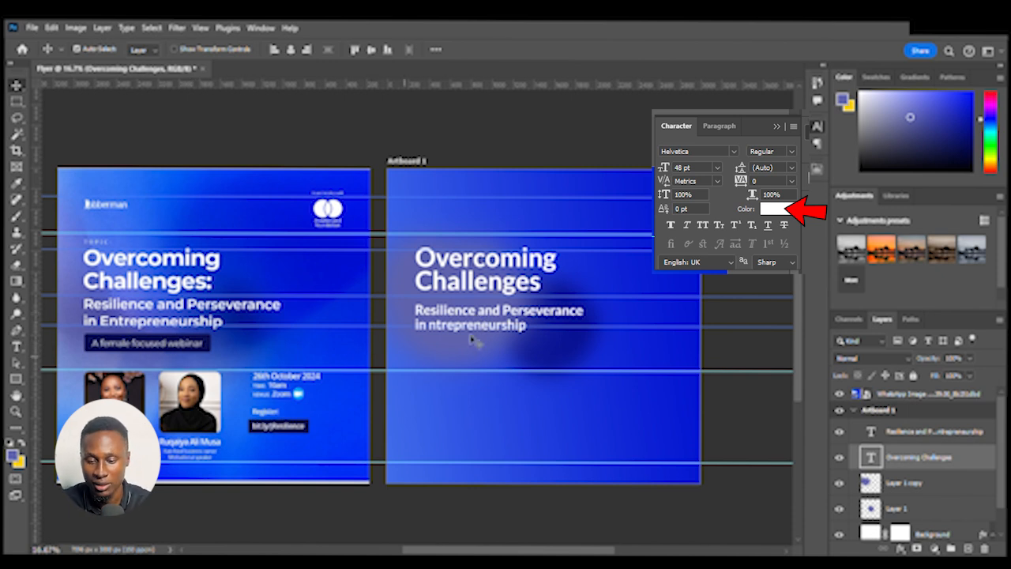
click(498, 317)
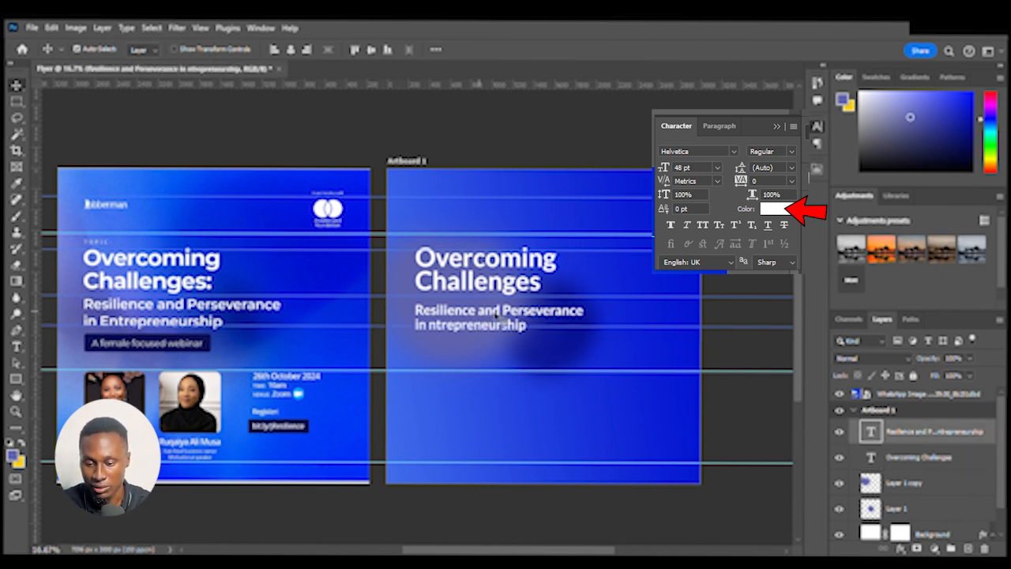
Duplicate the subheading and place the copy below it
drag(495, 319, 503, 357)
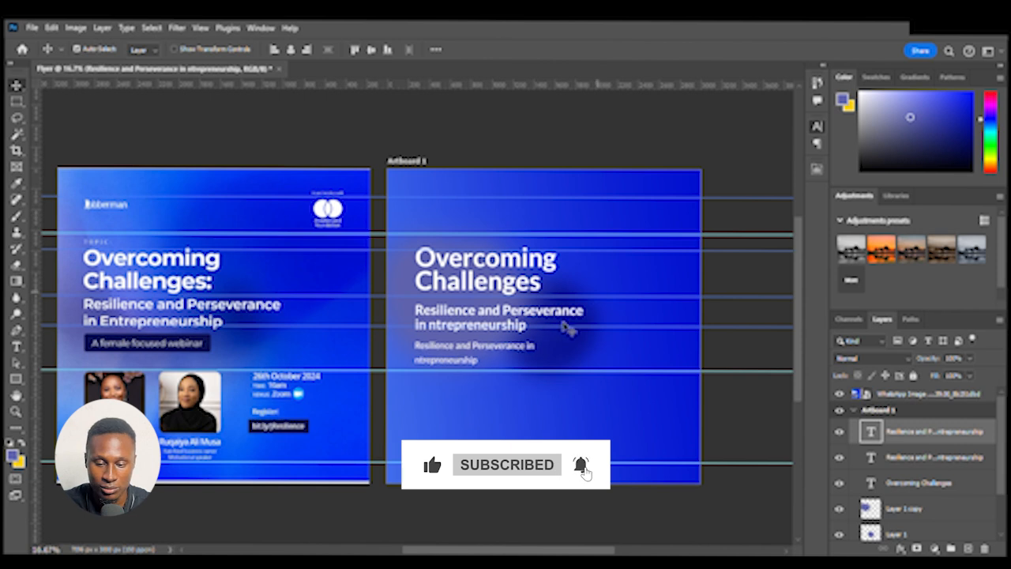
drag(444, 360, 447, 365)
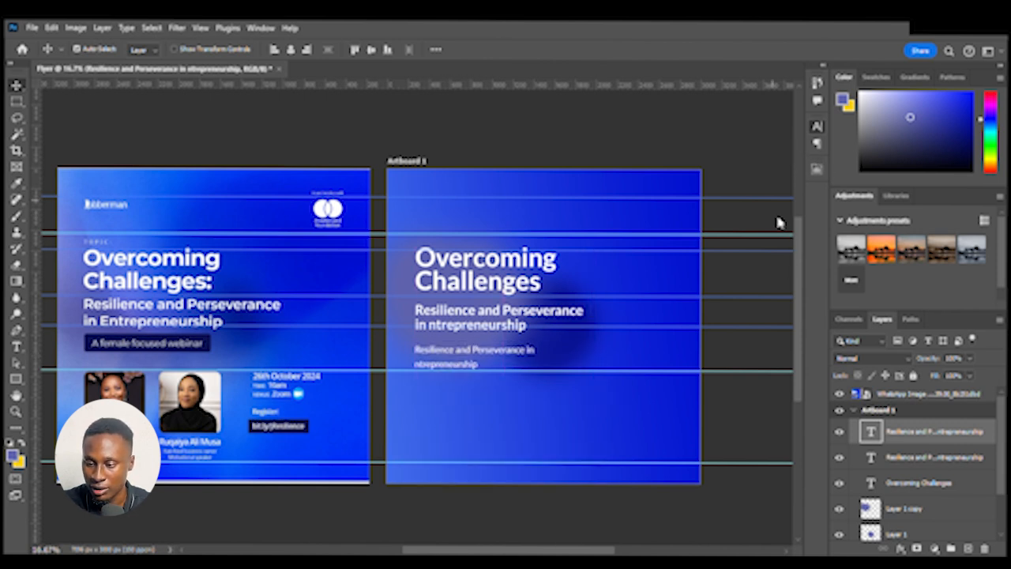
drag(453, 357, 448, 353)
Replace the copy's text with "A female focused webinar", shrink its text box and nudge it into place
double_click(447, 352)
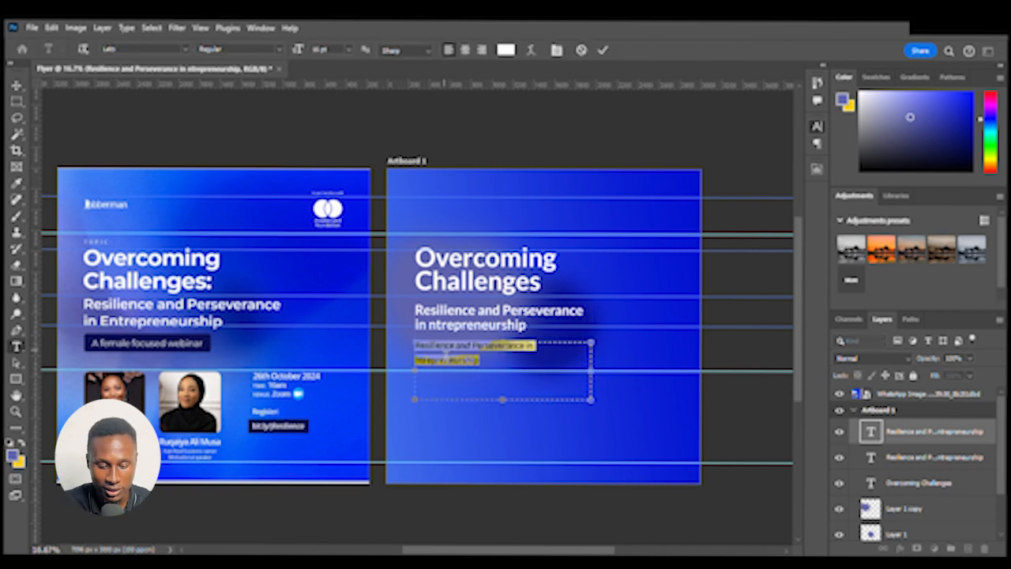
text(A female focused web)
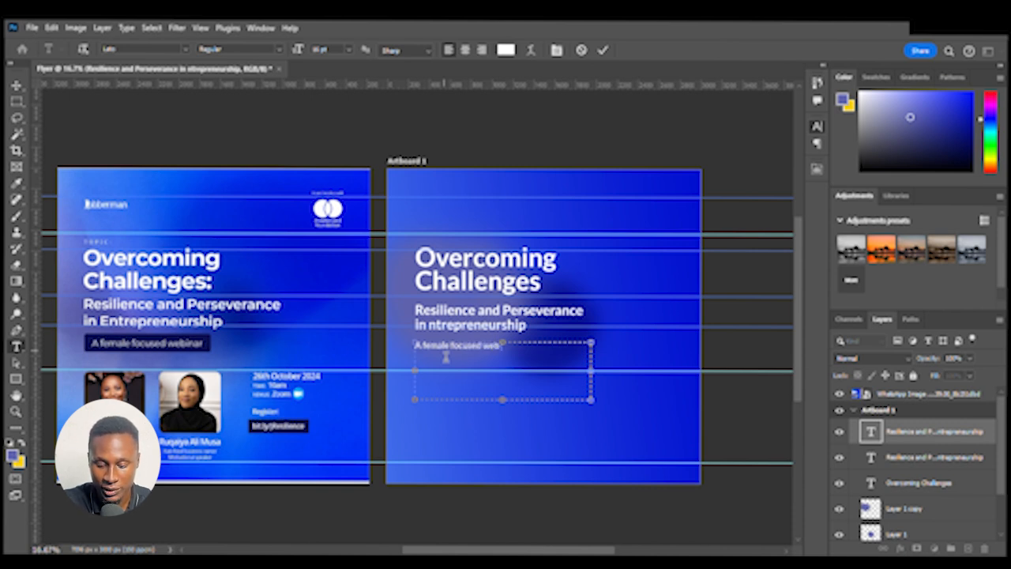
text(r)
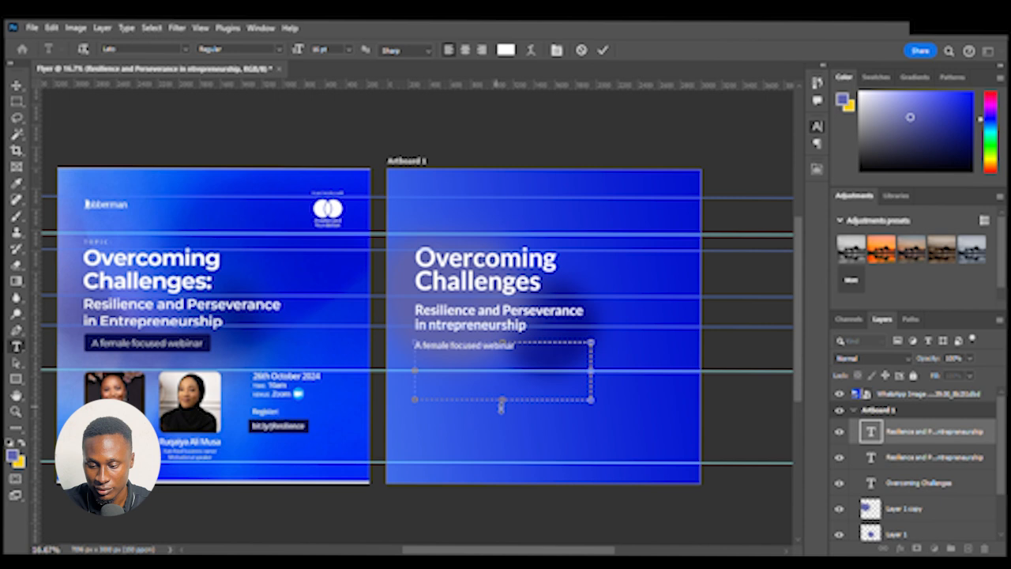
drag(502, 399, 506, 364)
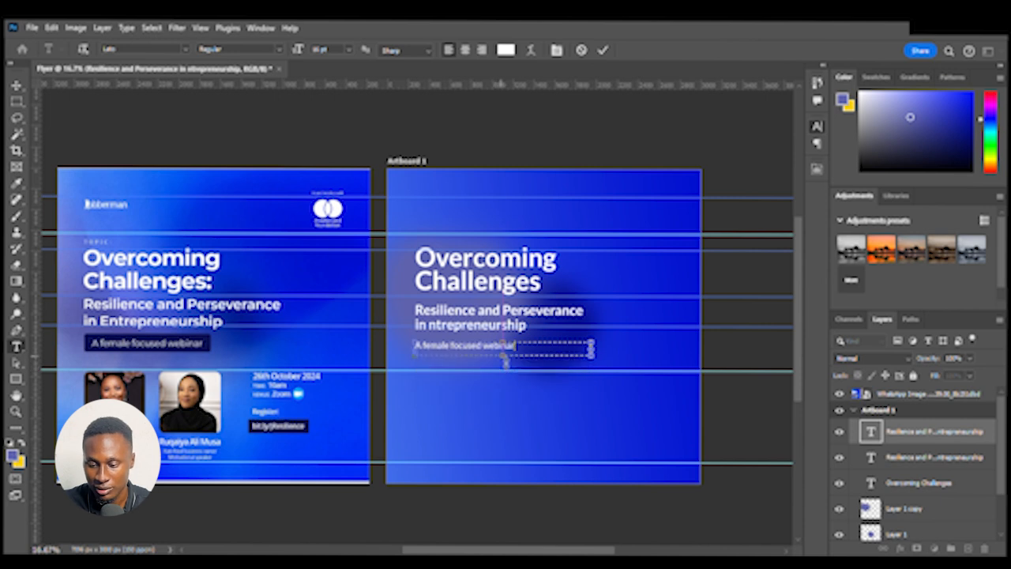
key(Escape)
key(v)
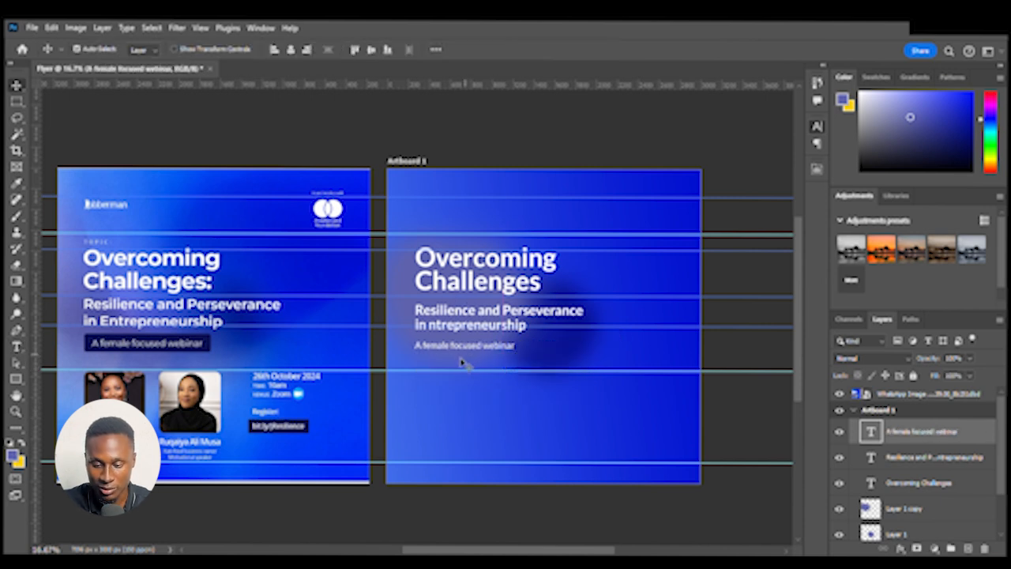
drag(478, 355, 495, 350)
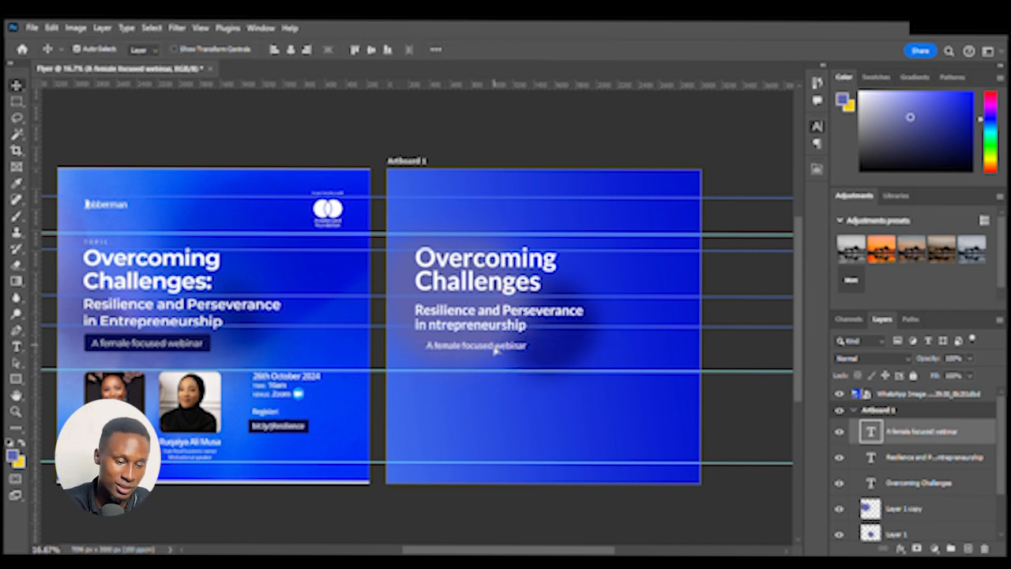
Draw a rectangle beneath "A female focused webinar" as the label's background bar, comparing with the reference
key(ctrl+plus)
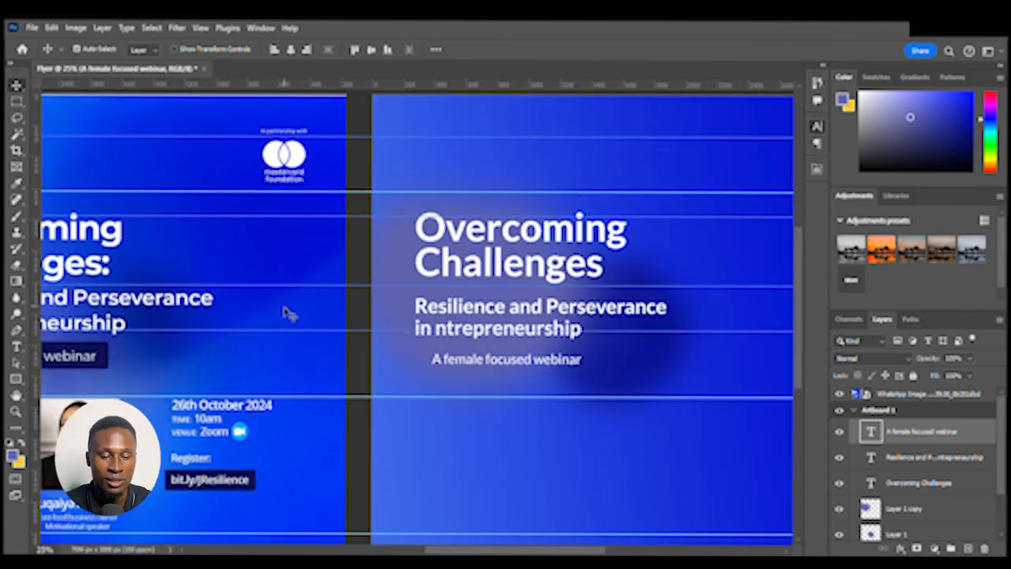
drag(581, 302, 592, 296)
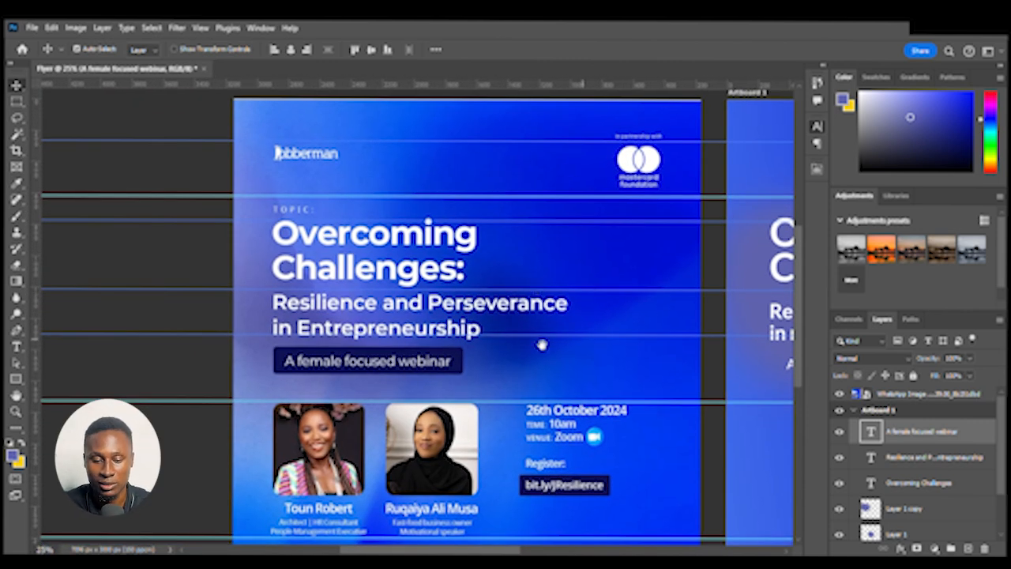
drag(542, 346, 334, 344)
drag(587, 350, 800, 346)
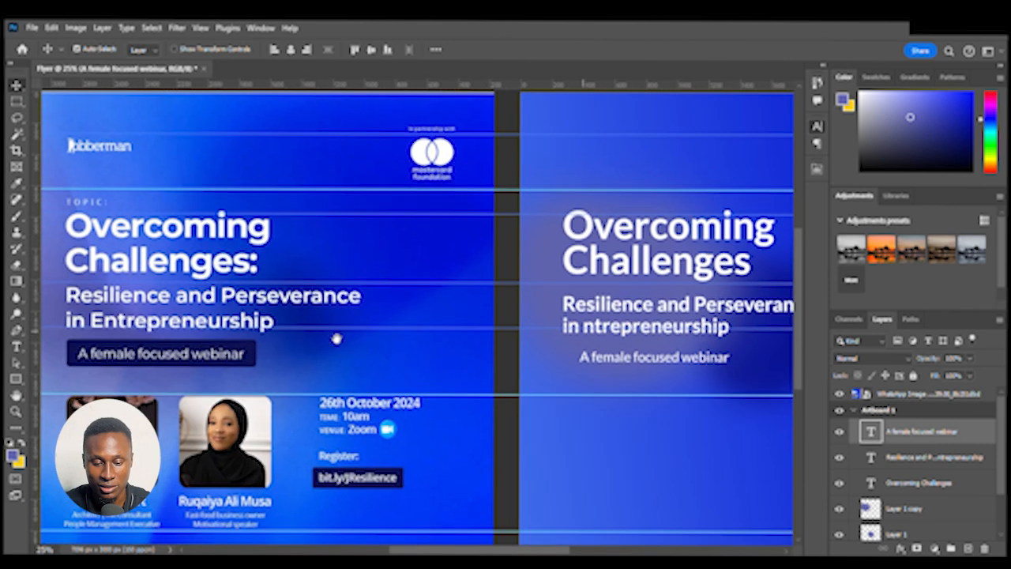
drag(494, 352, 339, 360)
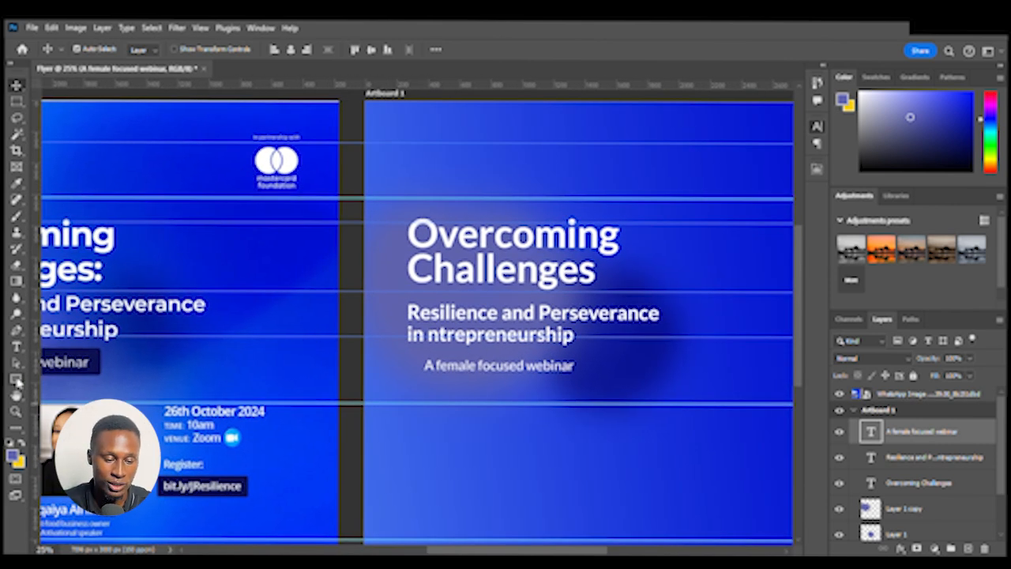
click(16, 379)
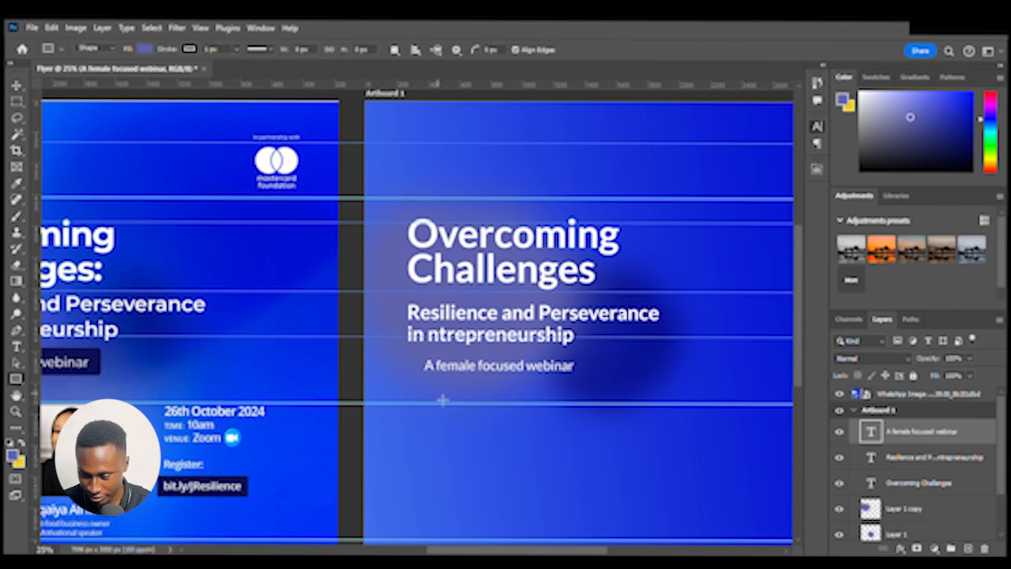
drag(408, 381, 650, 408)
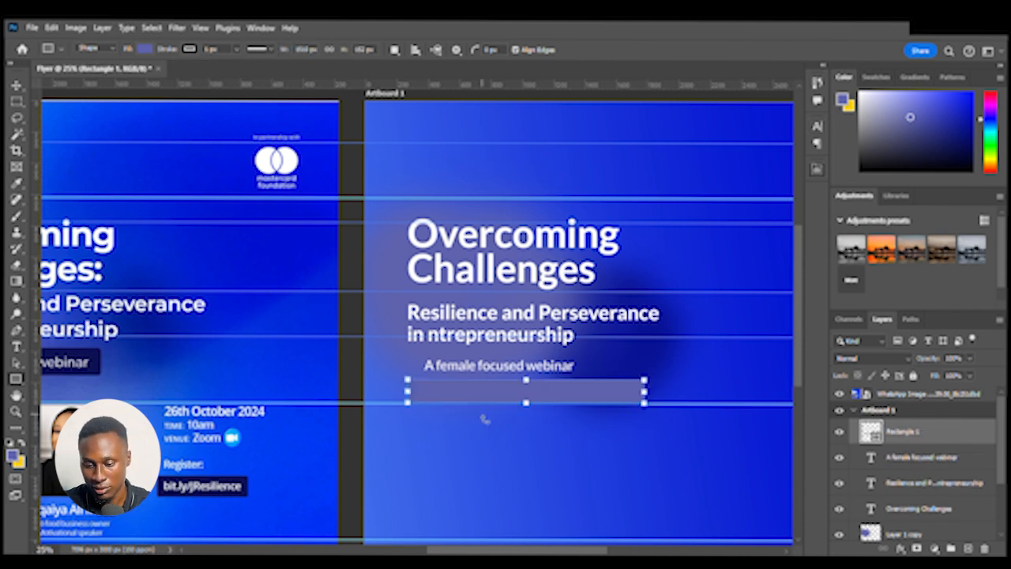
Fill the rectangle with the dark navy sampled from the reference flyer's label bar
mouse_move(524, 352)
mouse_down()
mouse_move(451, 346)
mouse_move(537, 312)
mouse_move(478, 343)
mouse_up()
key(ctrl+minus)
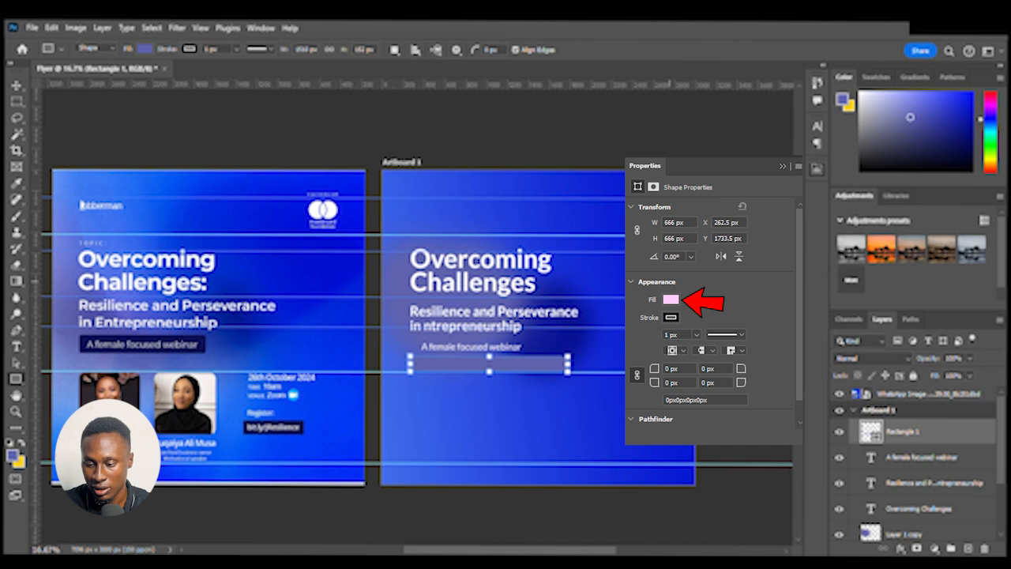
click(803, 323)
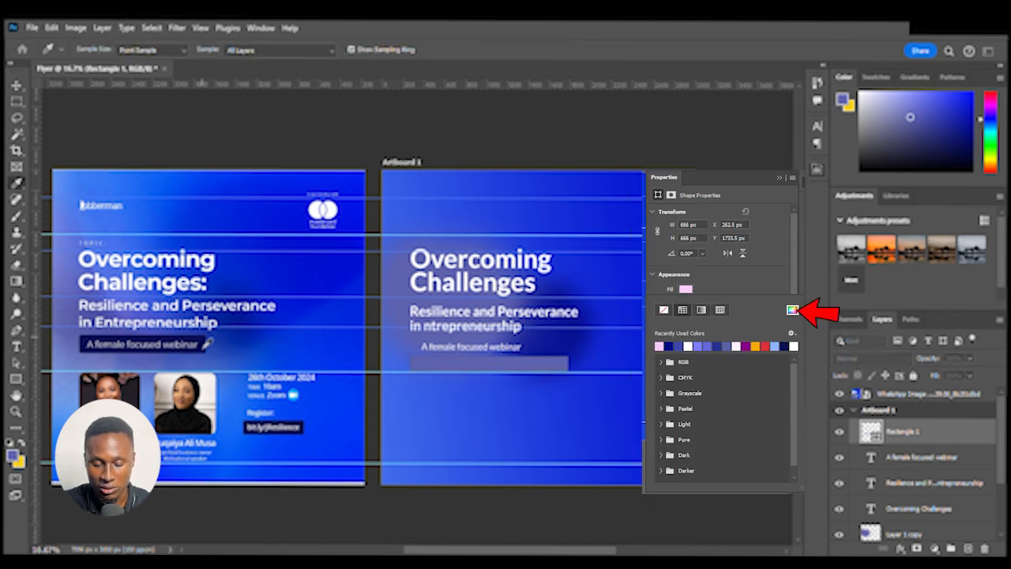
click(948, 205)
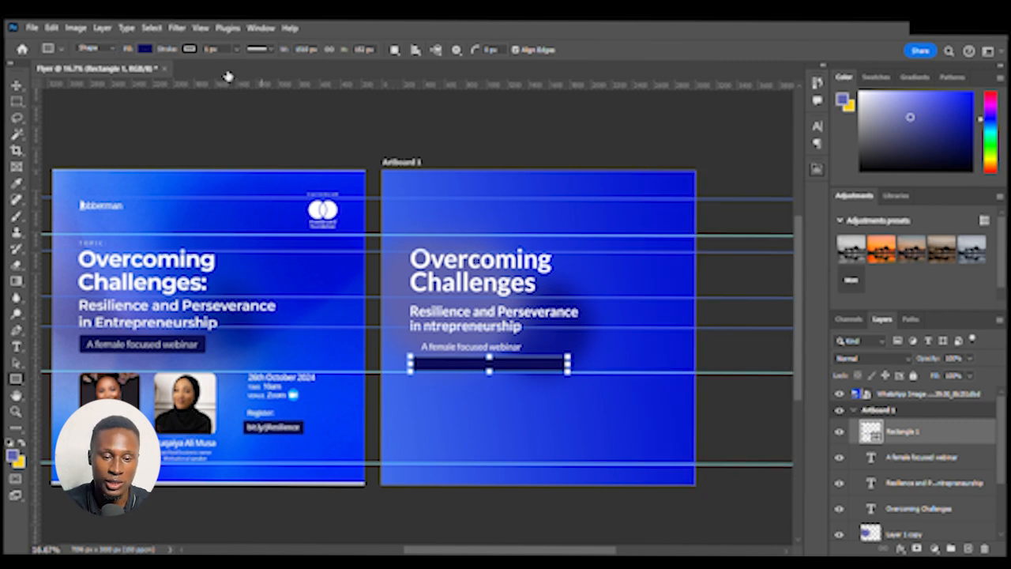
key(i)
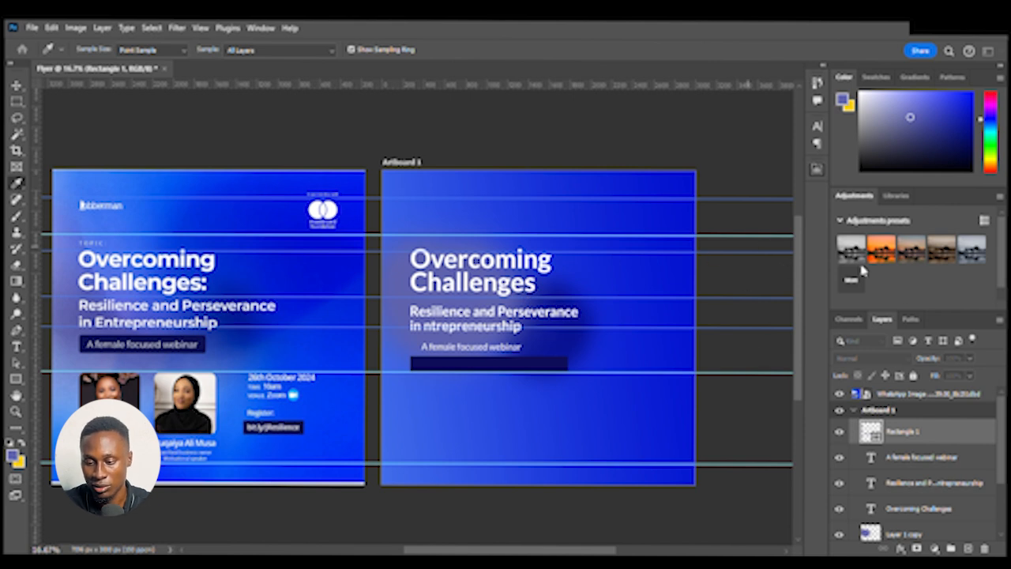
Set the rectangle's stroke to none, then select the bar and nudge it slightly
key(u)
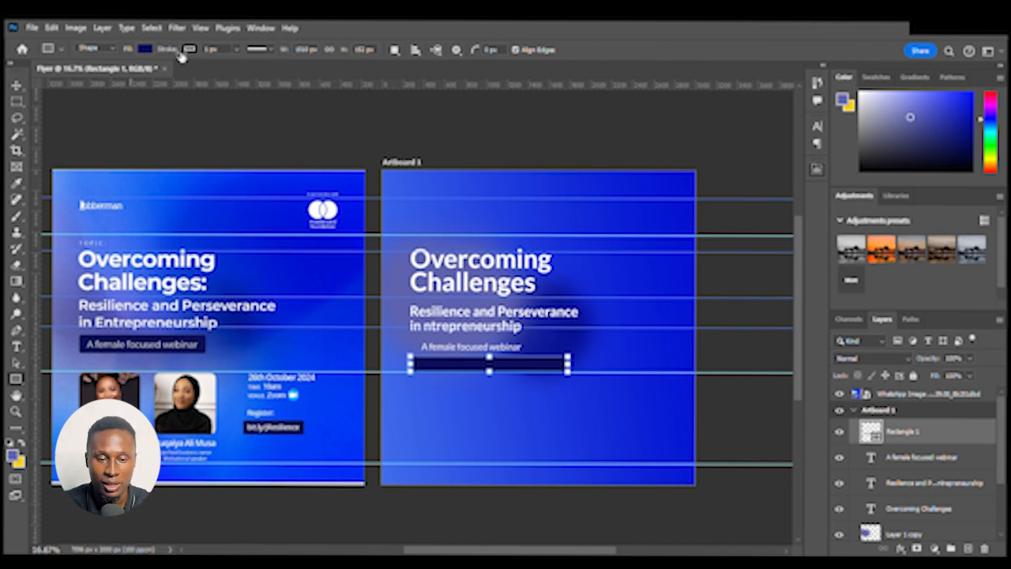
click(120, 77)
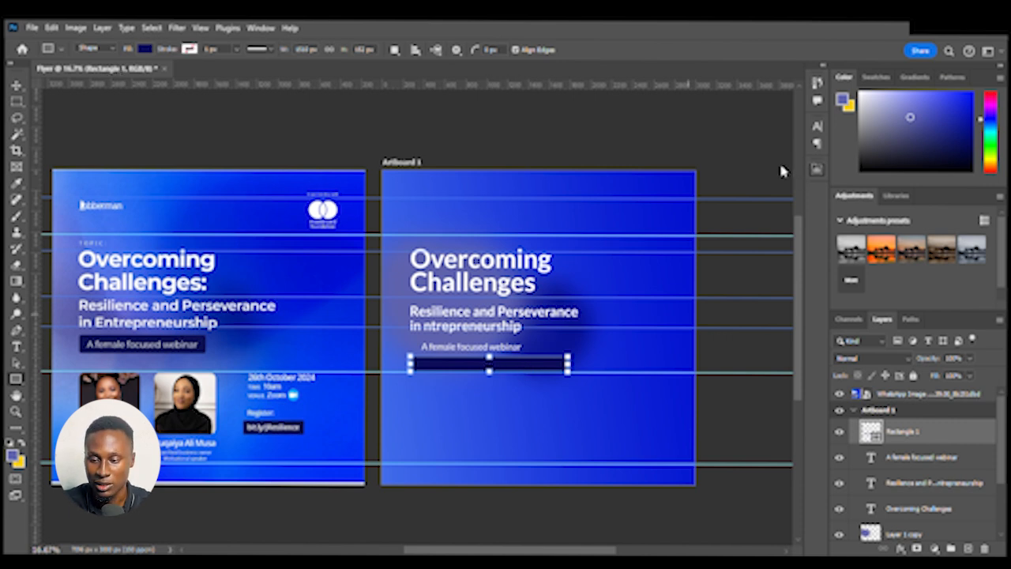
key(v)
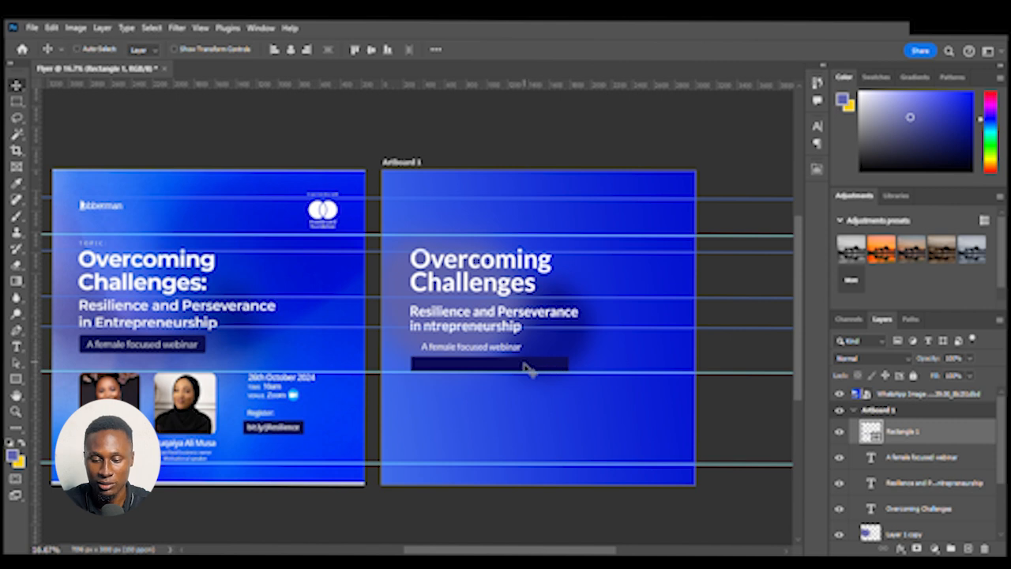
ctrl+click(516, 372)
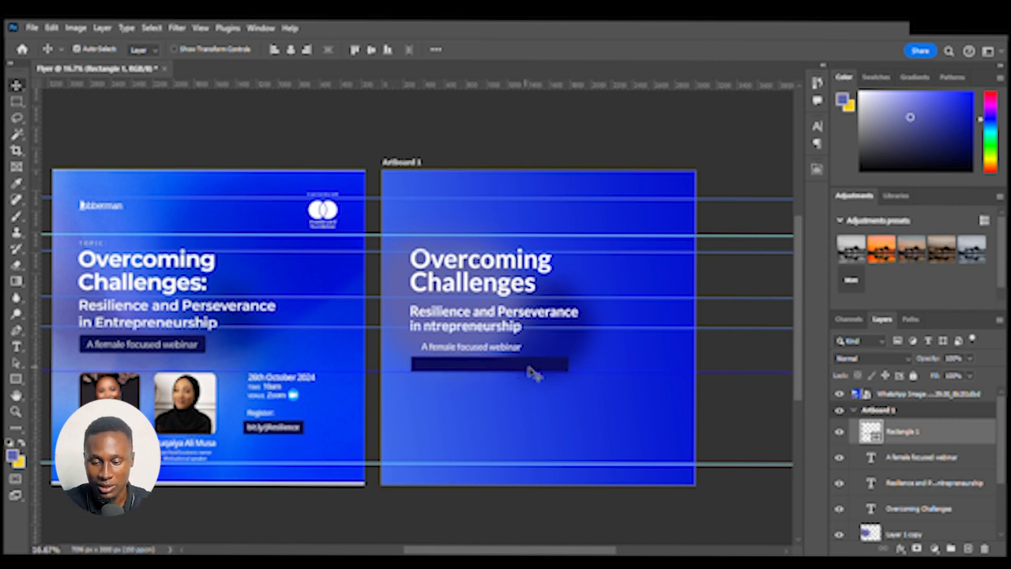
mouse_move(530, 373)
mouse_down()
mouse_move(542, 368)
mouse_move(542, 380)
mouse_move(539, 365)
mouse_up()
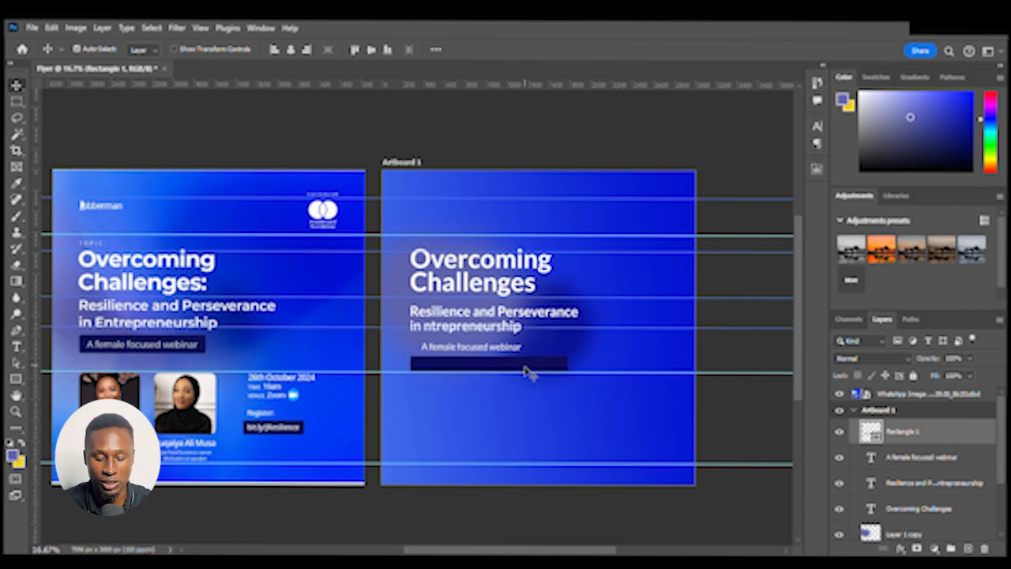
Free-transform the navy bar, resizing it to a narrower strip and moving it up onto the "A female focused webinar" line
key(ctrl+t)
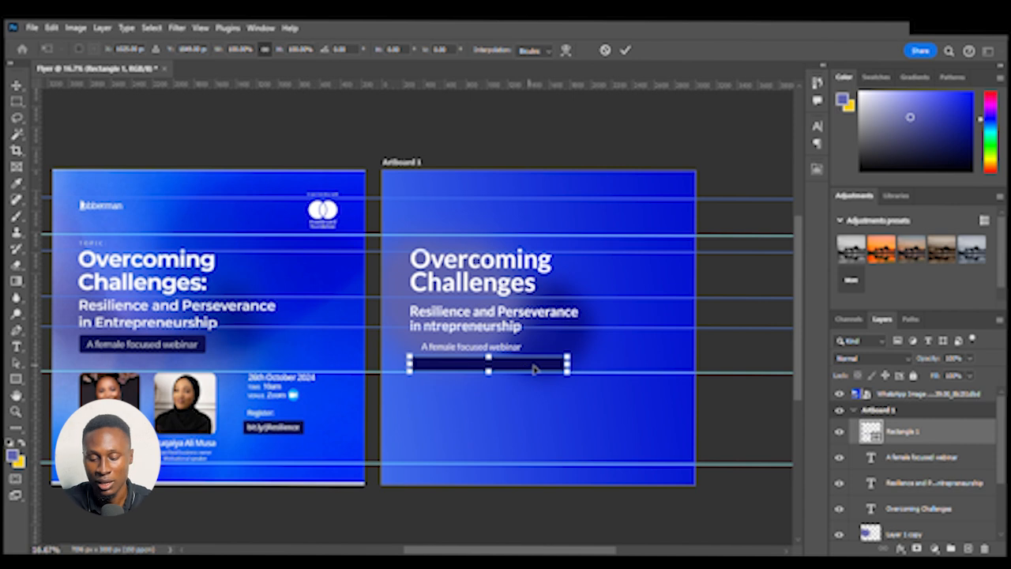
drag(494, 378, 510, 395)
key(ctrl+z)
key(ctrl+z)
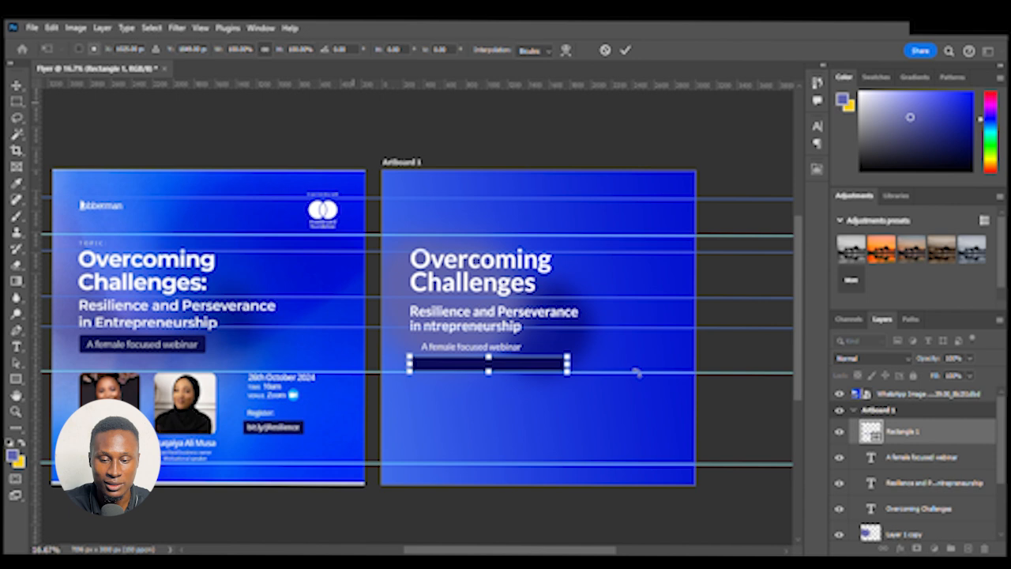
drag(496, 376, 616, 365)
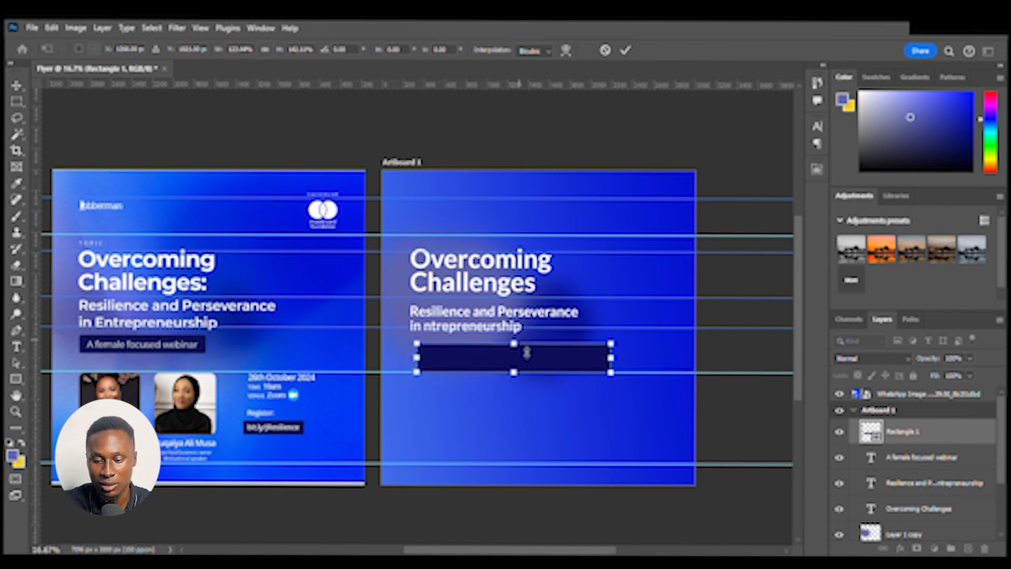
drag(526, 345, 526, 356)
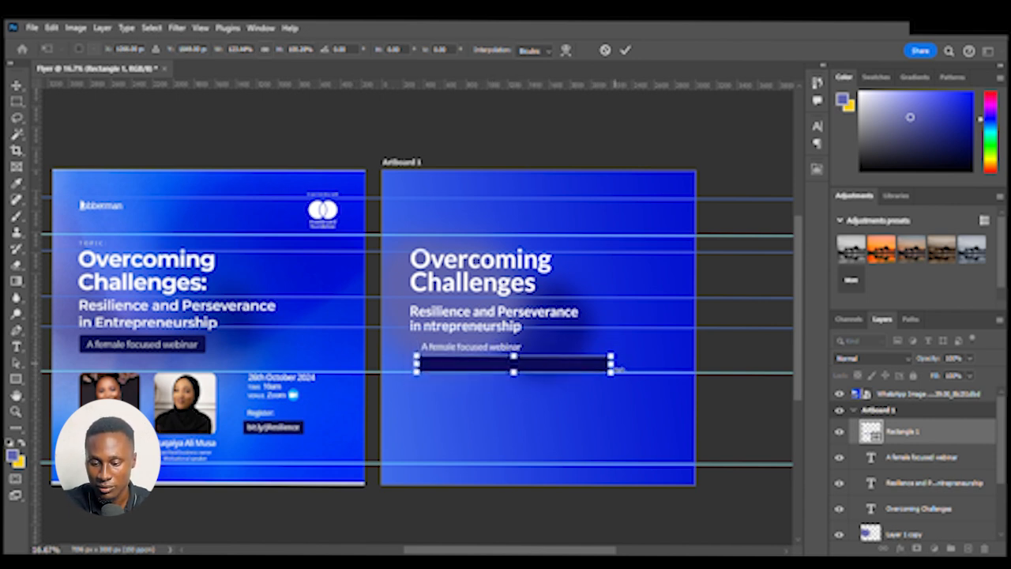
drag(618, 369, 527, 366)
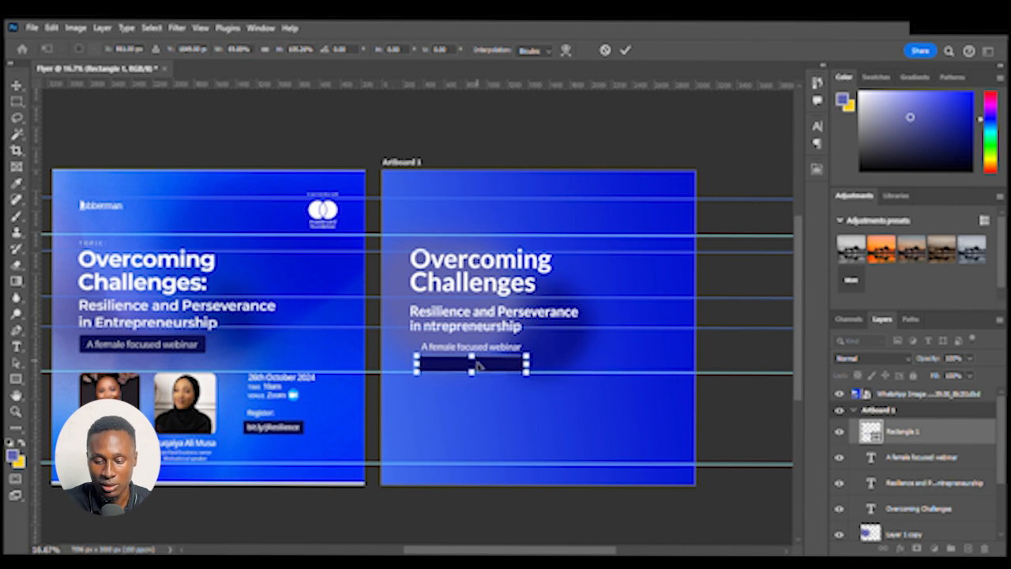
scroll(478, 363, up, 3)
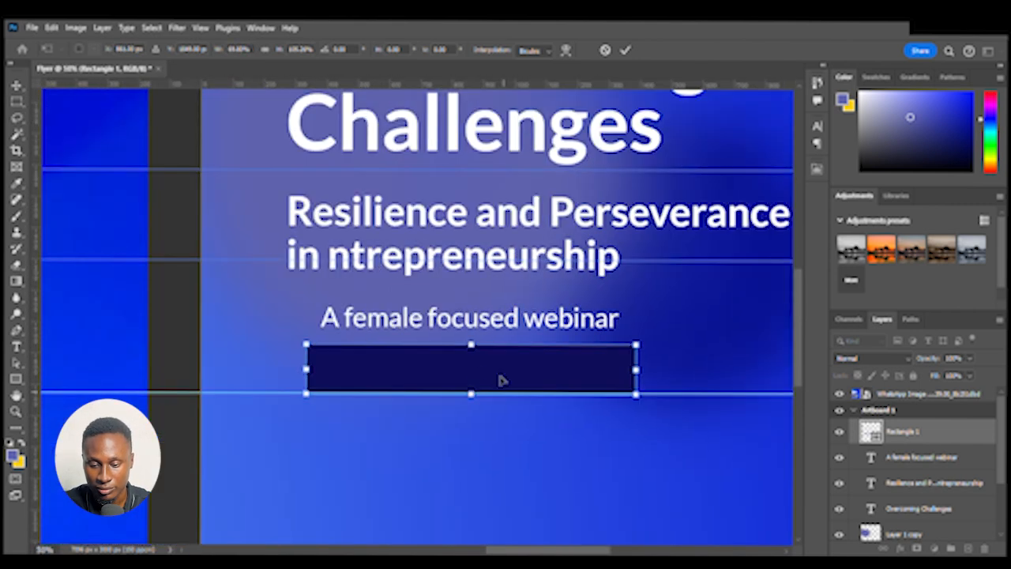
drag(500, 381, 501, 332)
key(Return)
scroll(498, 332, down, 3)
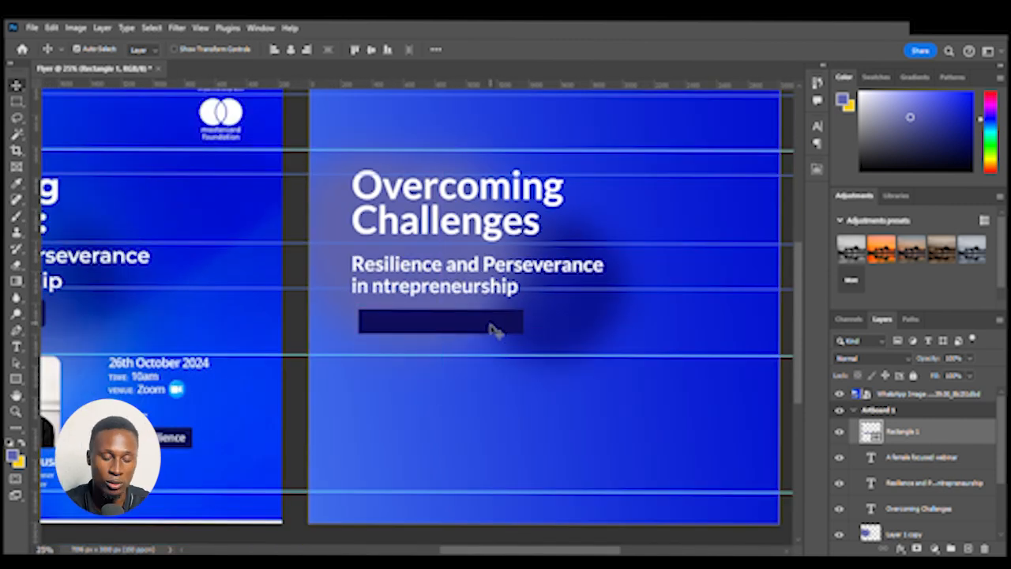
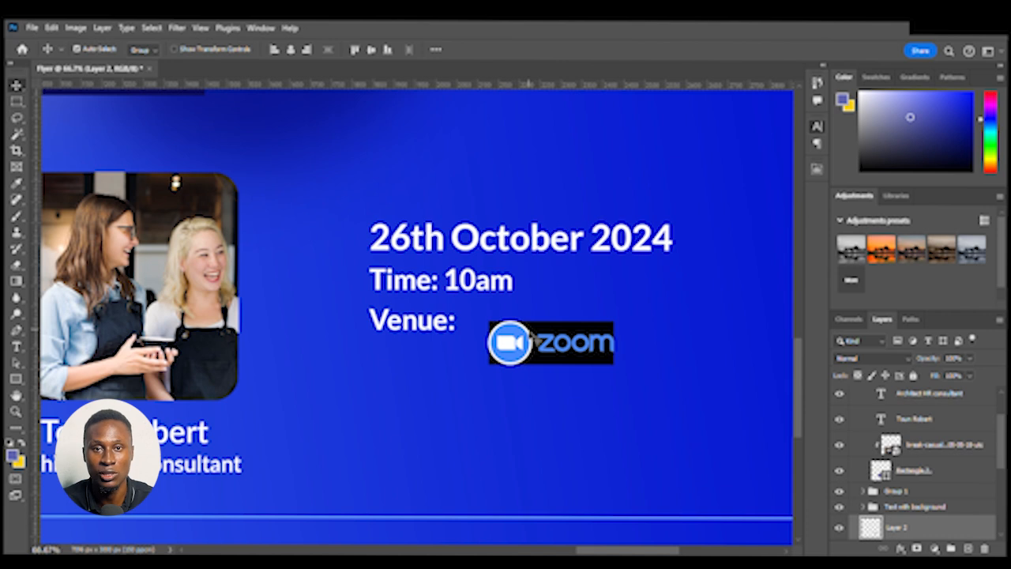
Delete the black background around the Zoom logo using the Magic Wand
click(14, 136)
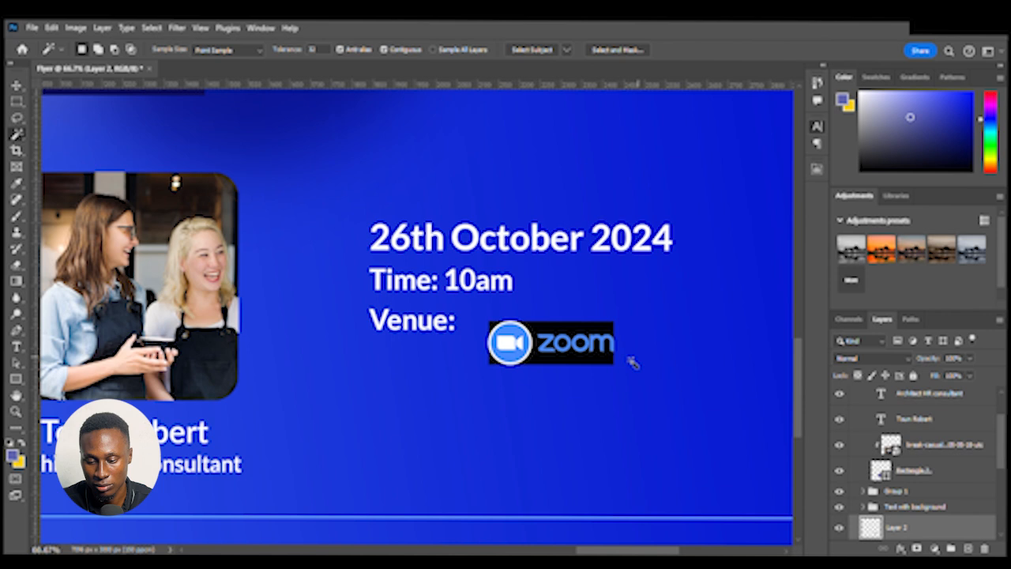
click(574, 334)
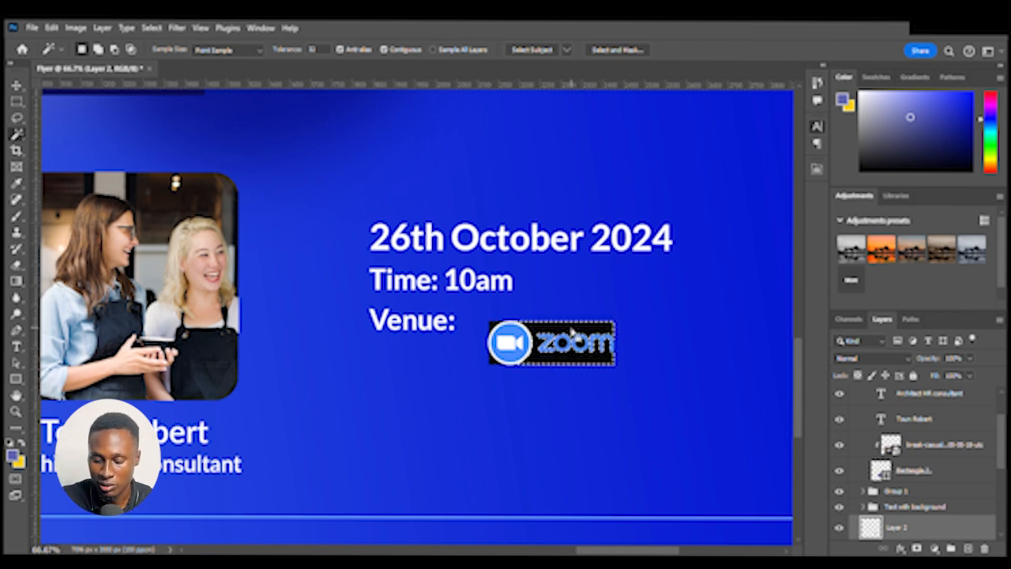
key(Delete)
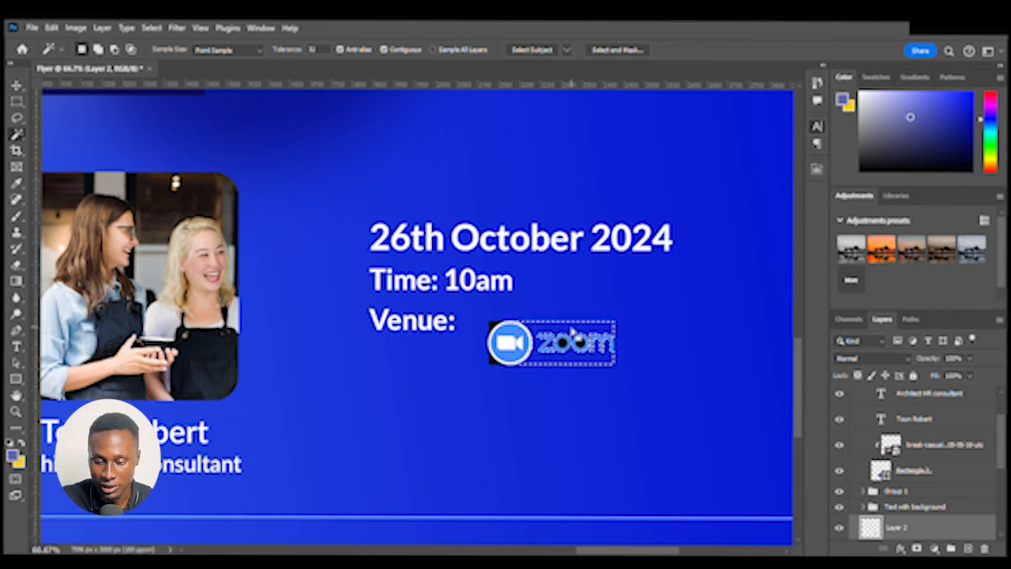
Delete the remaining black corners and the black holes inside both O's of the Zoom logo
click(494, 326)
key(ctrl+plus)
key(ctrl+plus)
drag(519, 310, 209, 259)
key(Delete)
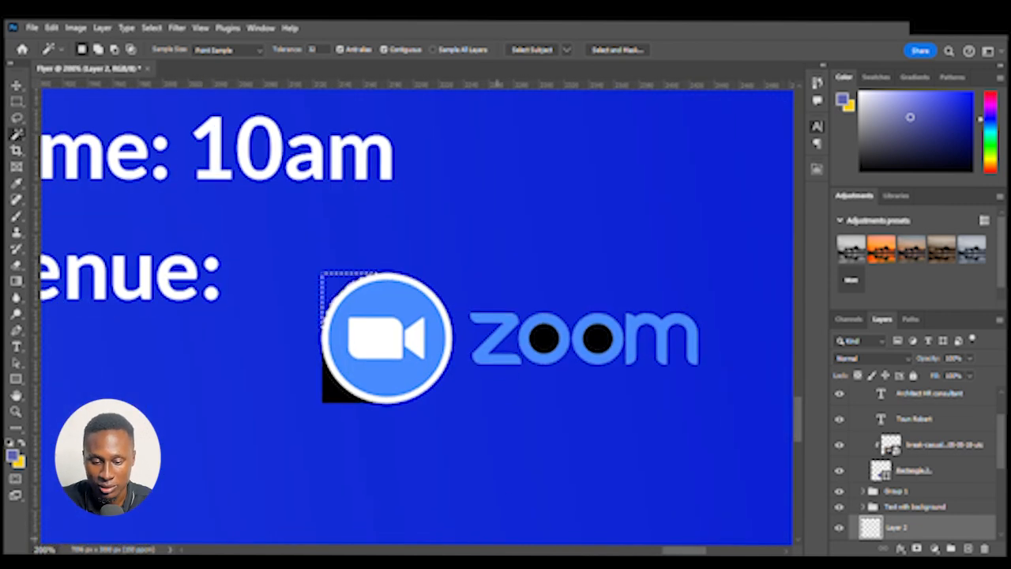
click(338, 397)
key(Delete)
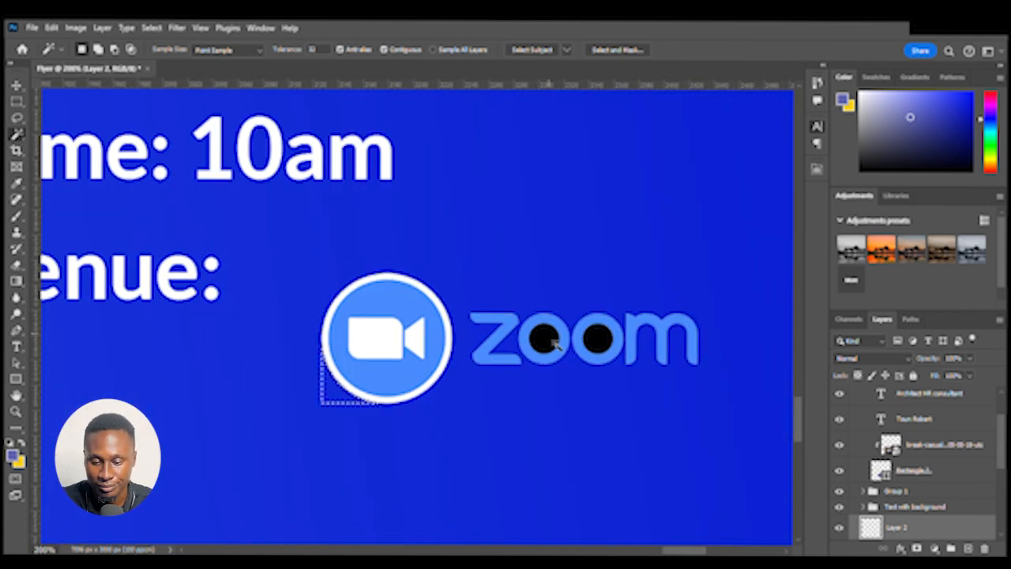
click(543, 340)
key(Delete)
click(598, 344)
key(Delete)
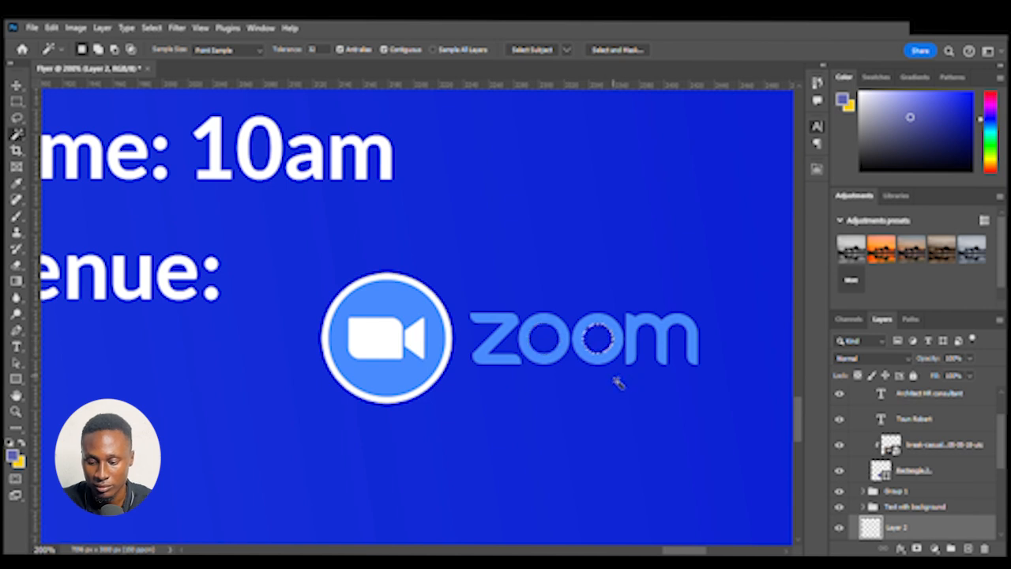
Move the Zoom logo beside "Venue:" and nudge it into position
key(ctrl+minus)
key(ctrl+minus)
key(ctrl+minus)
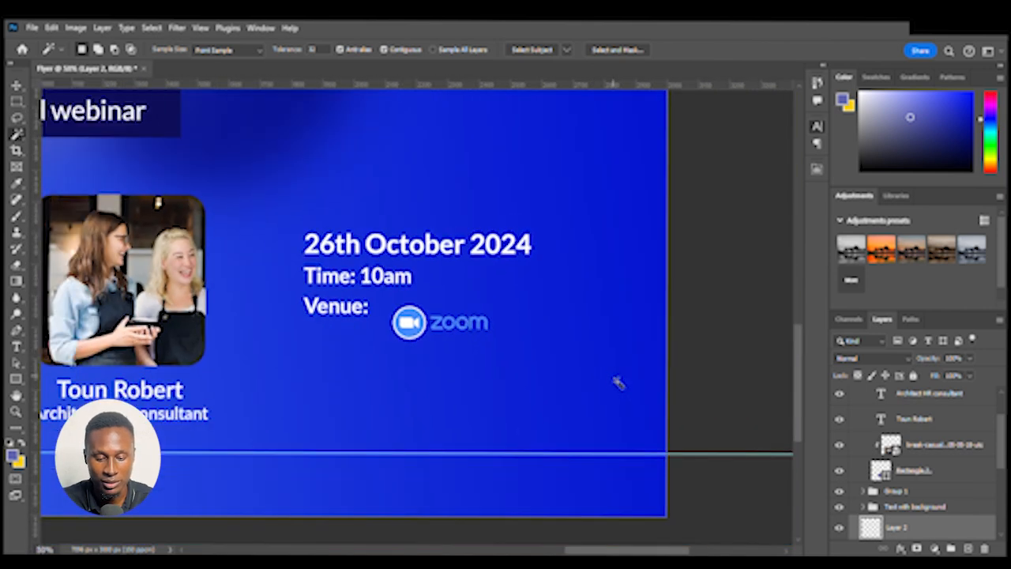
key(v)
scroll(601, 365, left, 4)
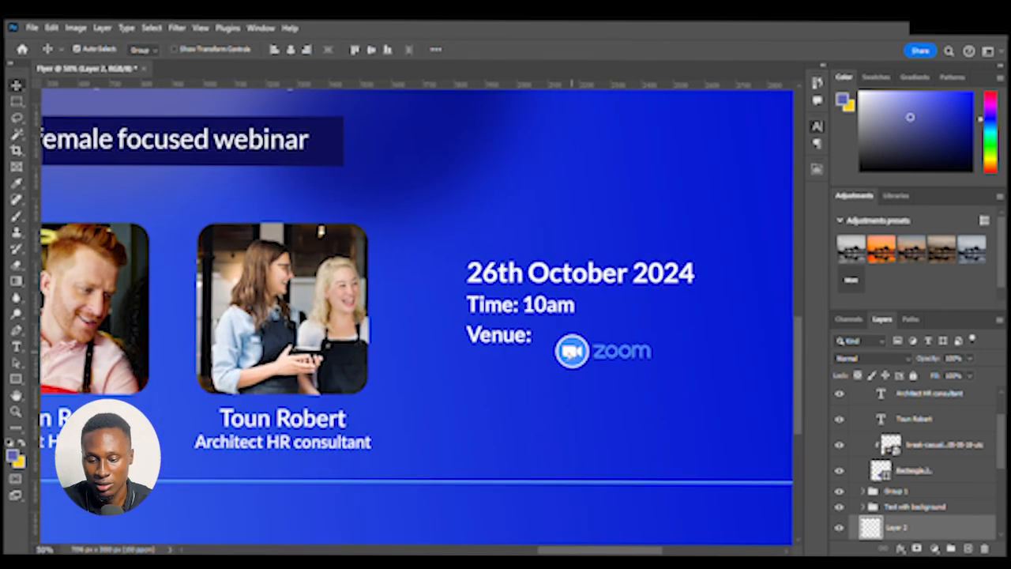
drag(574, 354, 561, 341)
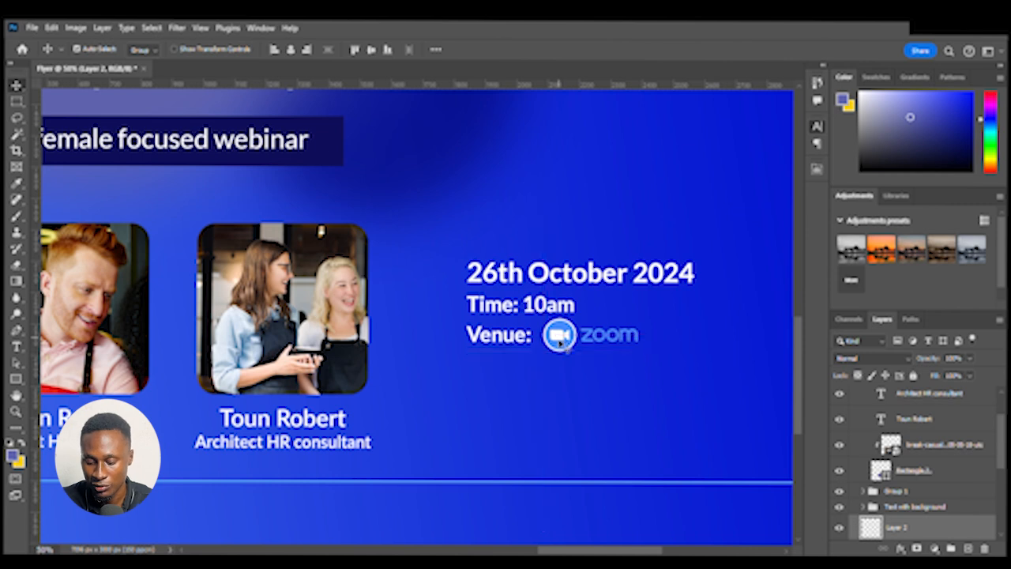
key(Left)
key(Left)
key(Left)
key(Left)
key(Left)
key(Left)
key(Left)
key(Left)
key(Down)
key(Down)
key(Down)
key(Down)
key(Down)
key(Left)
key(Left)
key(Left)
key(Left)
key(Left)
key(Left)
key(Left)
key(Left)
key(Left)
key(Left)
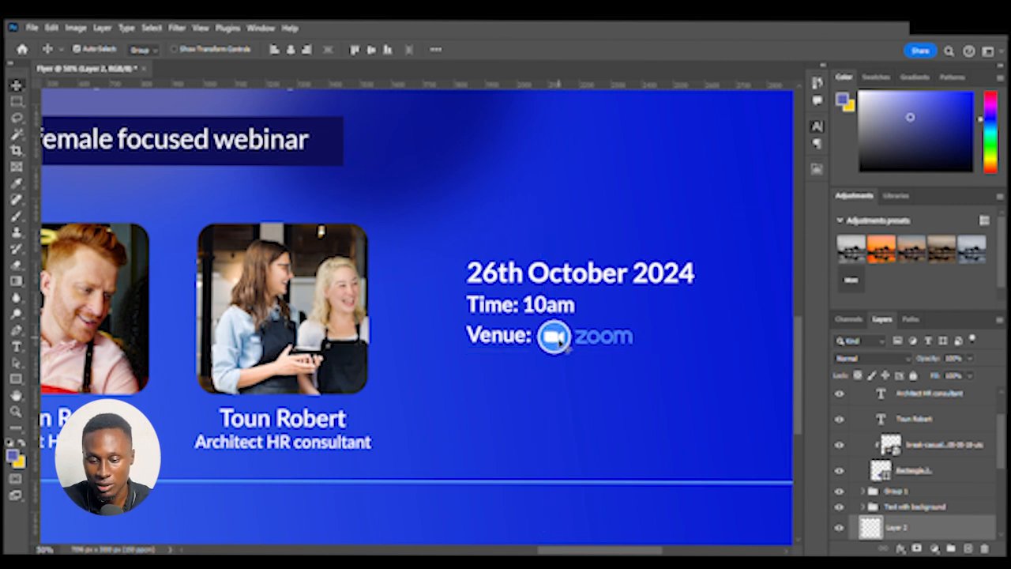
Reposition the Zoom logo slightly lower and right of "Venue:" using the smart guides
key(ctrl+minus)
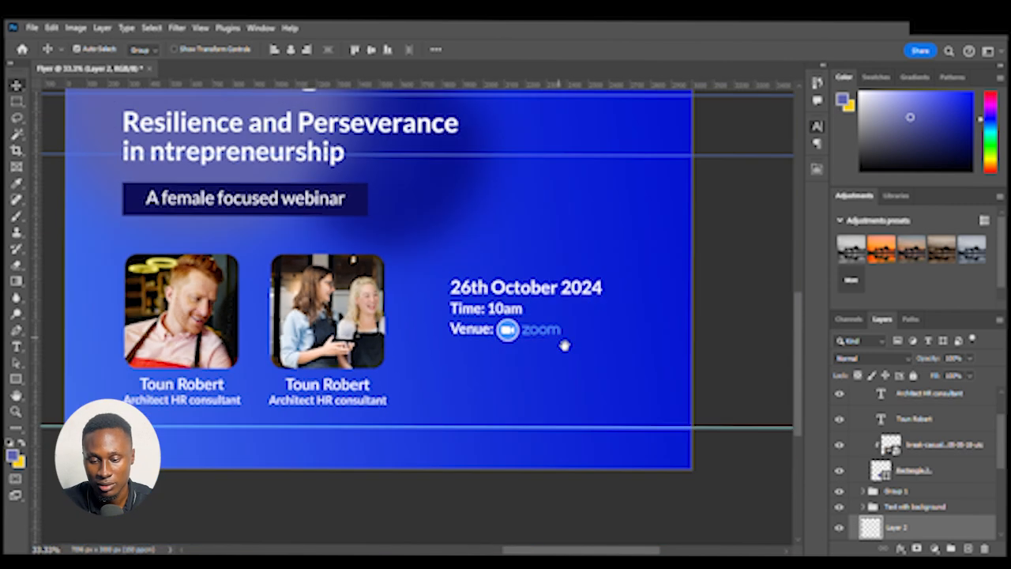
drag(564, 345, 598, 397)
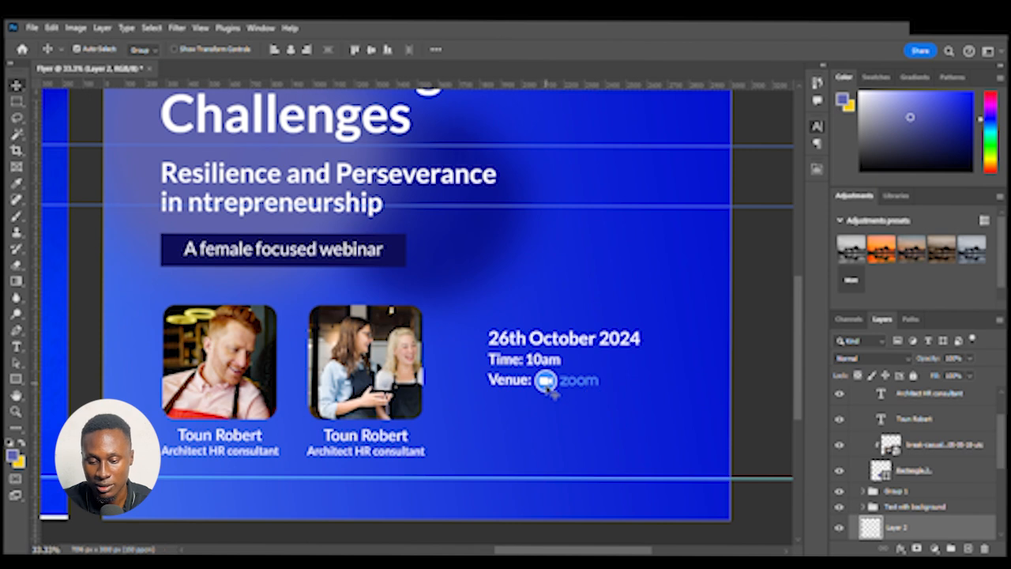
drag(386, 405, 709, 426)
drag(621, 424, 558, 391)
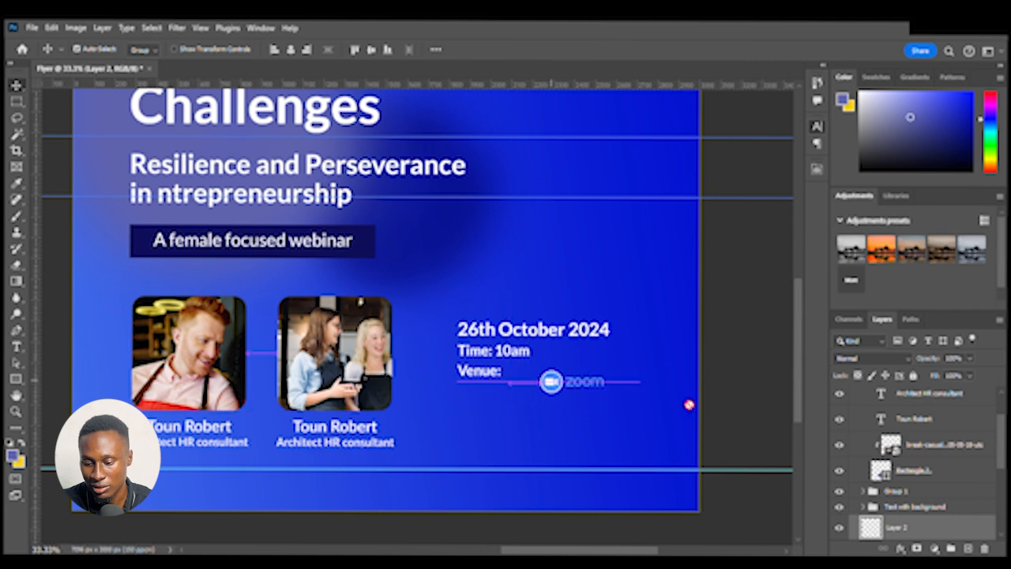
Draw a rectangle around the Zoom logo and fill it with white
scroll(933, 495, down, 3)
click(932, 485)
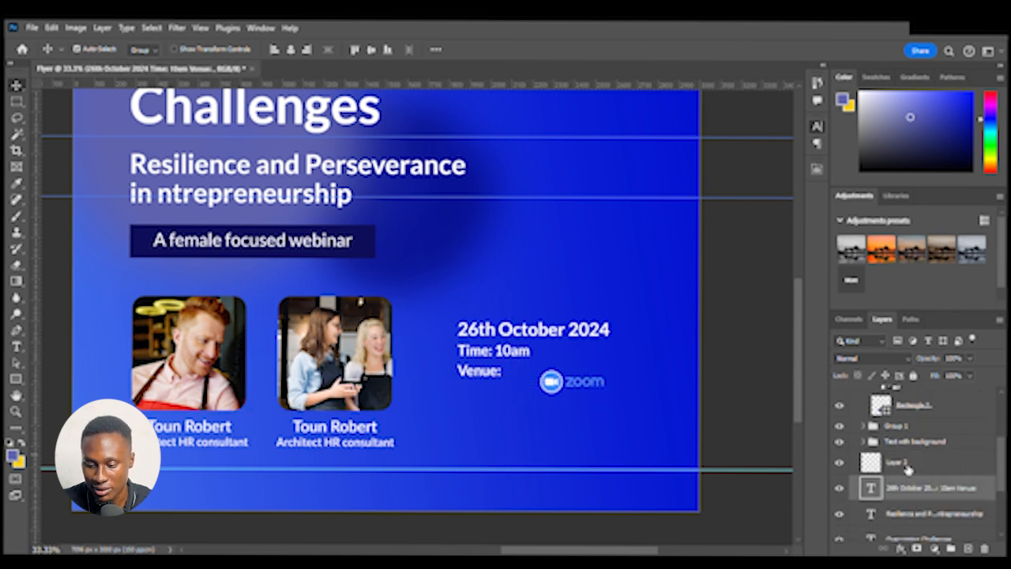
click(16, 378)
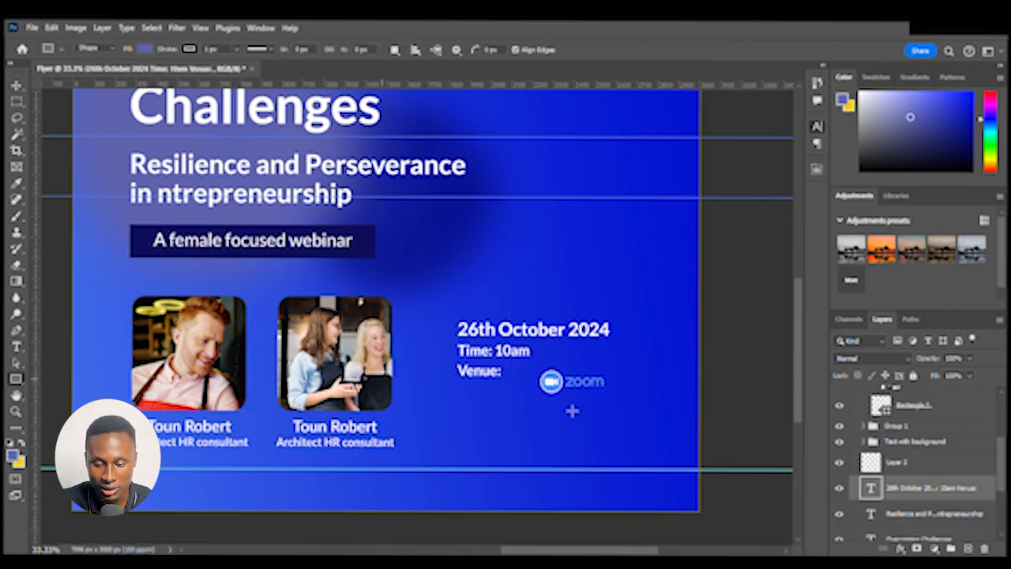
drag(529, 368, 623, 403)
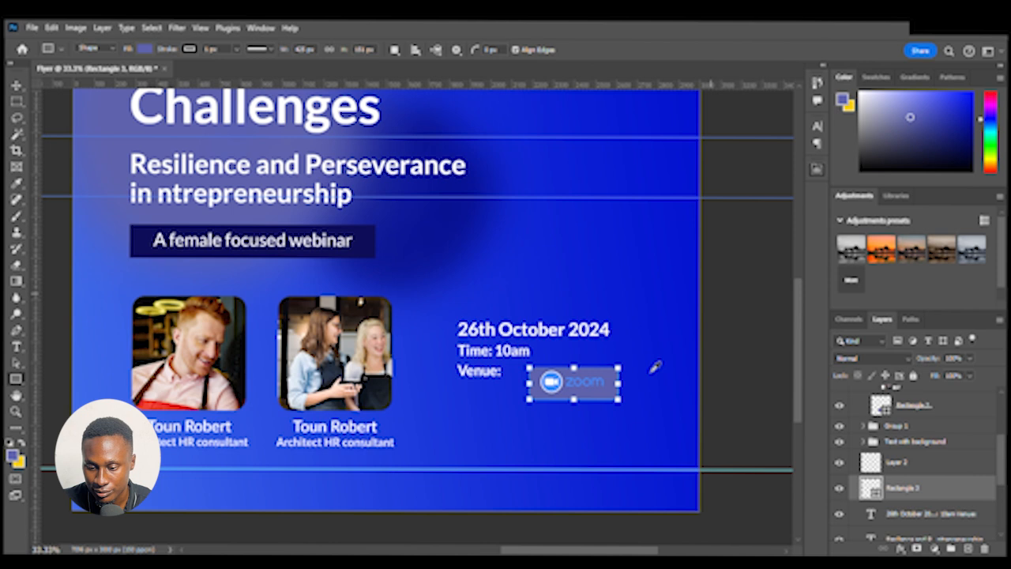
click(744, 300)
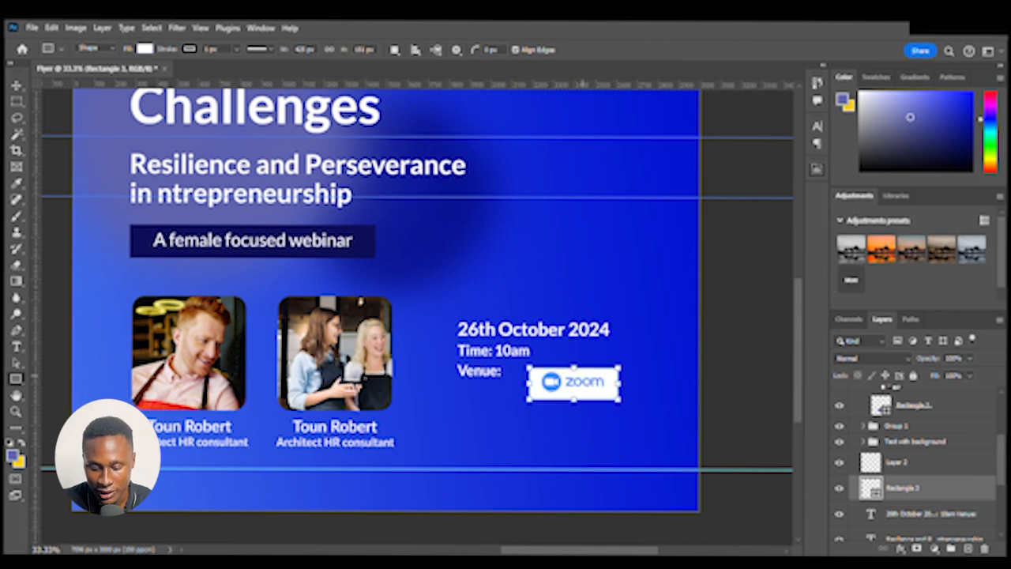
Select the Zoom logo and nudge it down and left to center it inside the white rectangle
key(v)
click(596, 382)
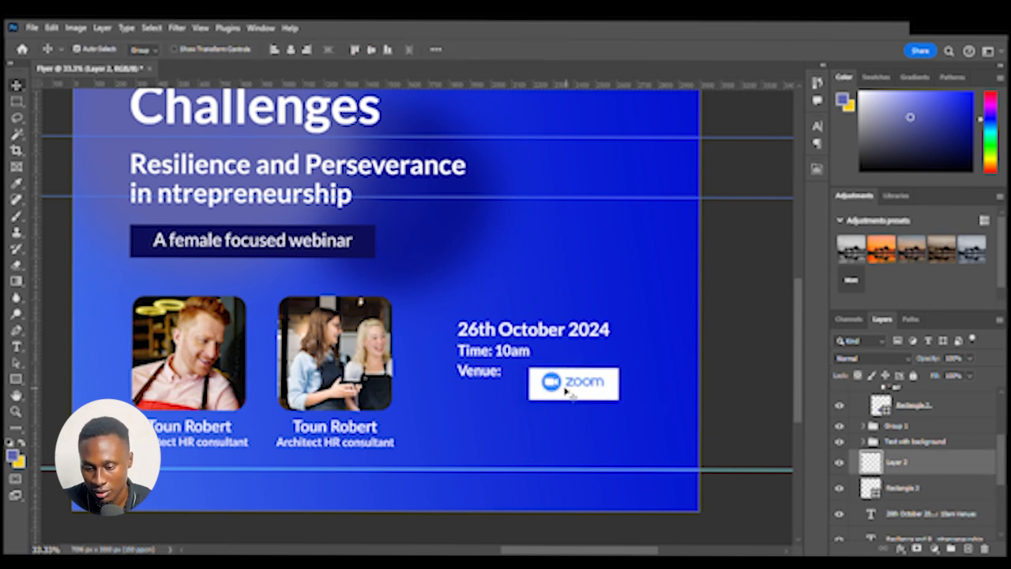
key(Down)
key(Down)
key(Down)
key(Down)
key(Down)
key(Down)
key(Left)
key(Left)
key(Left)
key(Left)
key(Left)
key(Left)
key(Left)
key(Left)
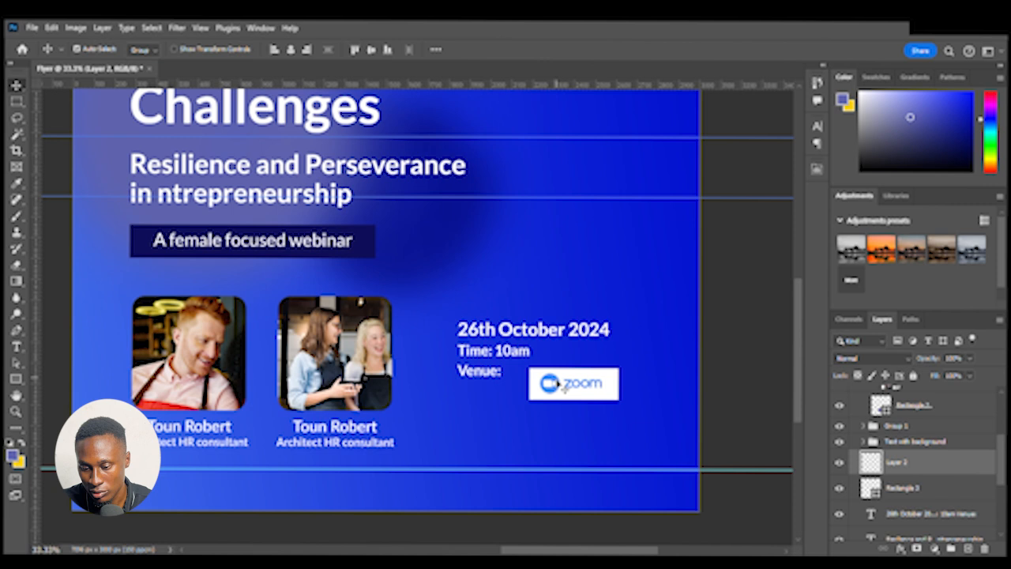
key(Down)
key(Down)
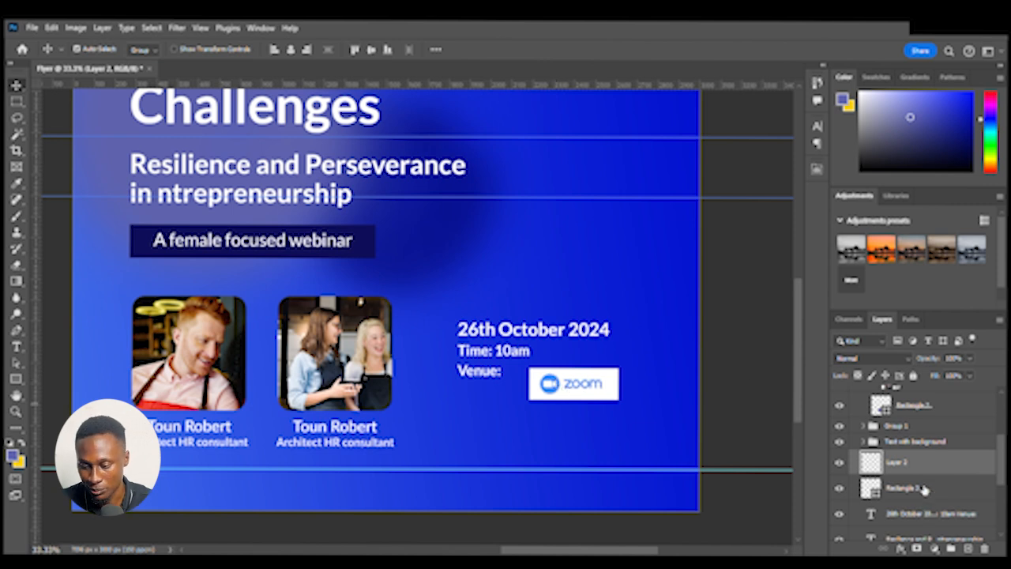
Group the Zoom logo with its white rectangle and move the group left toward "Venue:"
shift+click(951, 494)
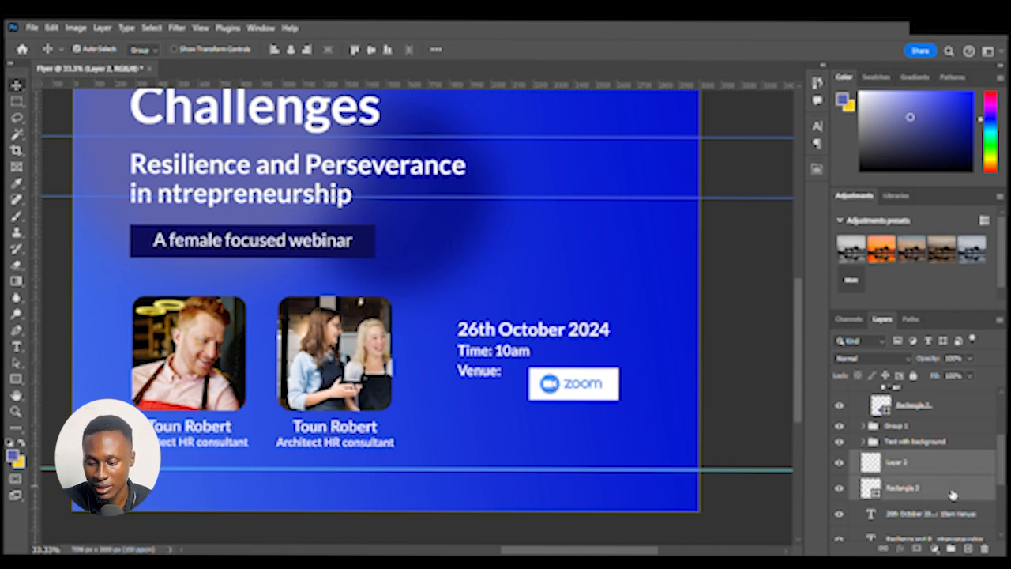
key(ctrl+g)
drag(560, 396, 535, 392)
Free-transform the Zoom group, scaling it down to about 77%
key(ctrl+t)
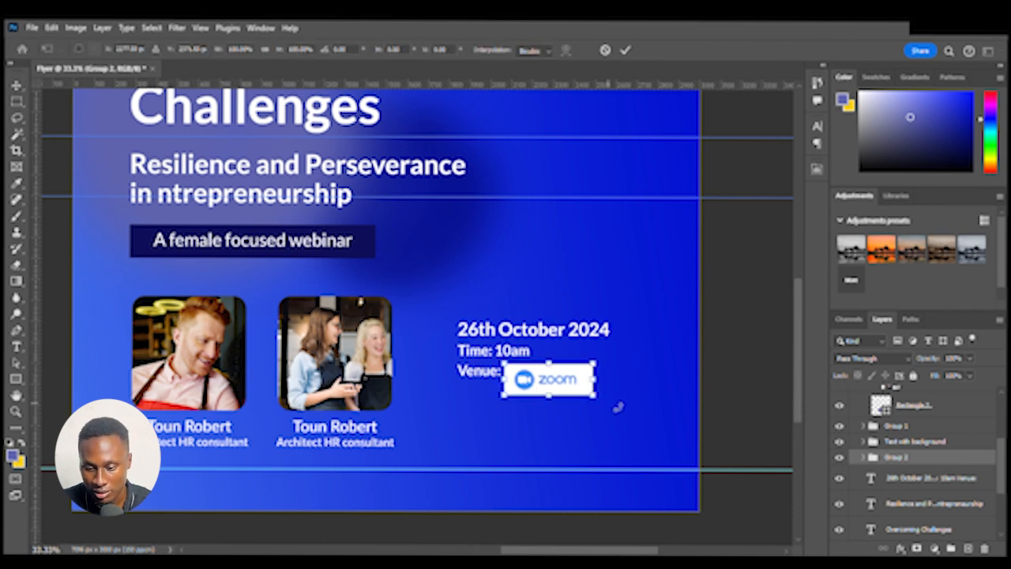
drag(595, 395, 582, 395)
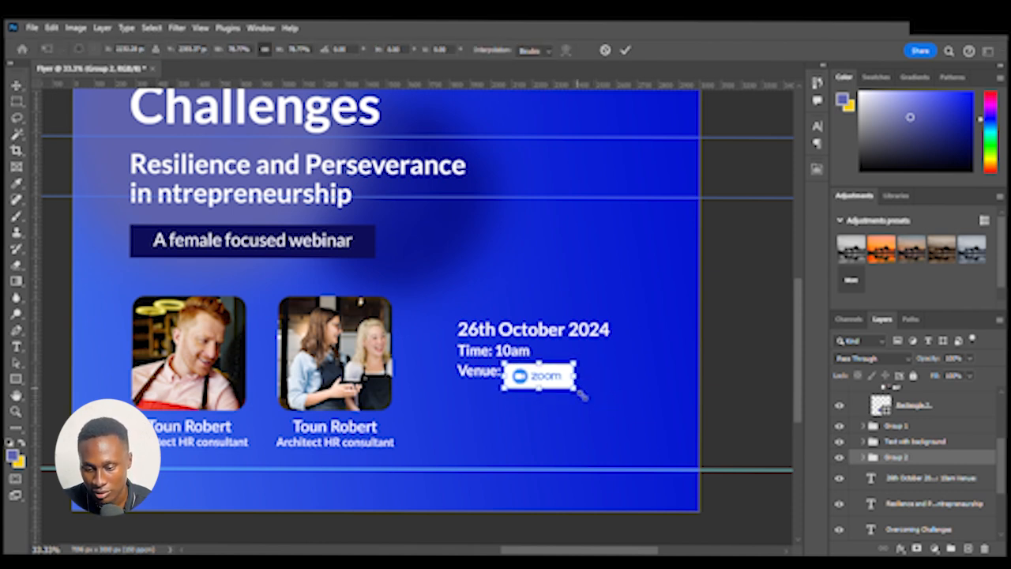
key(Return)
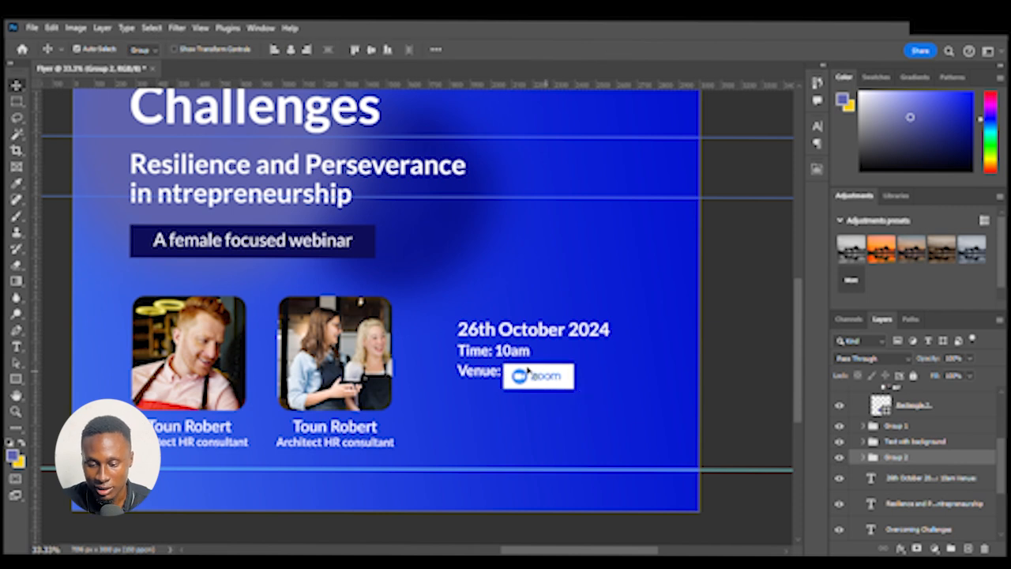
Set the leading of the date, time and venue text block to 72 pt
click(505, 353)
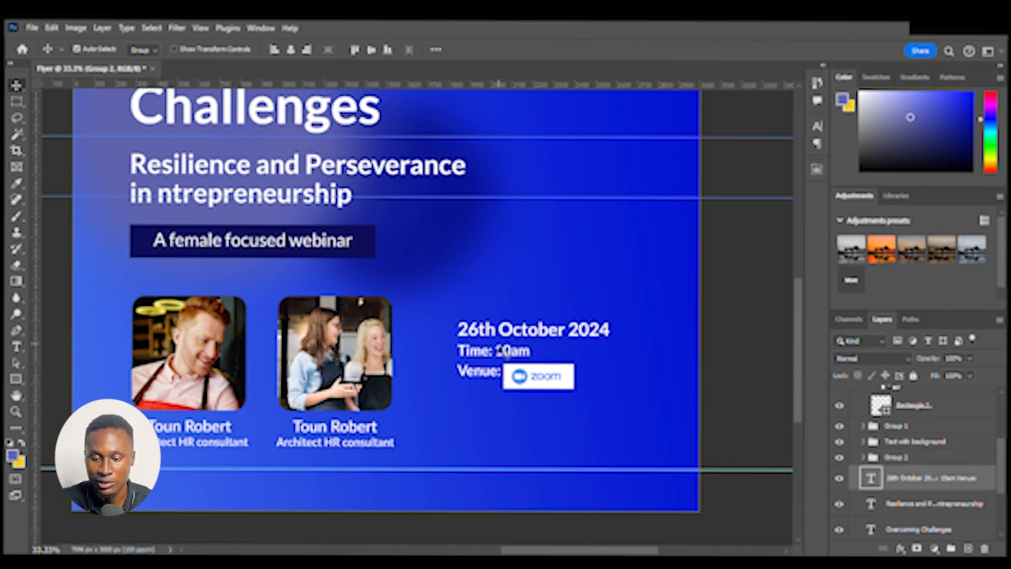
click(816, 126)
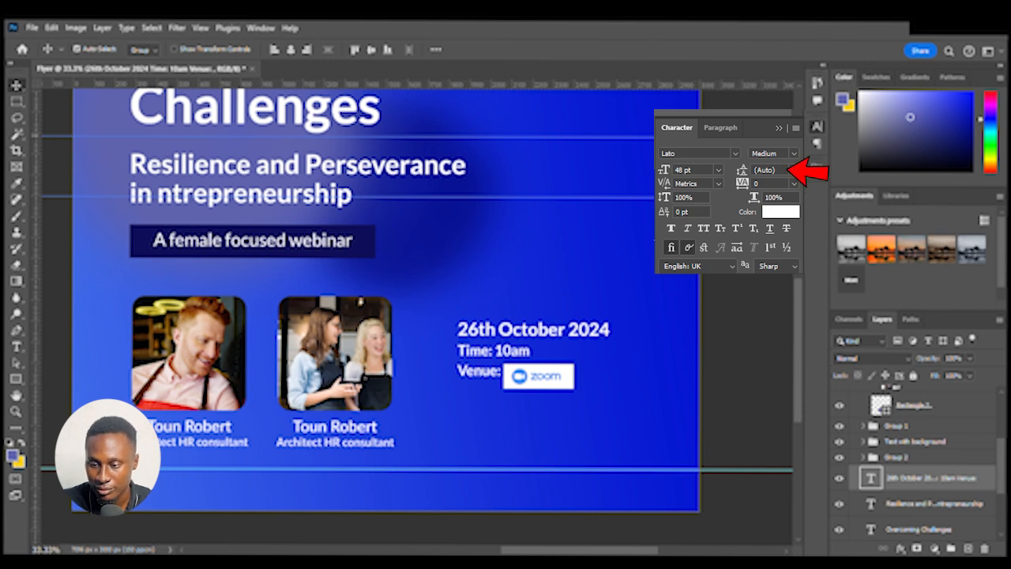
key(ctrl+z)
text(72)
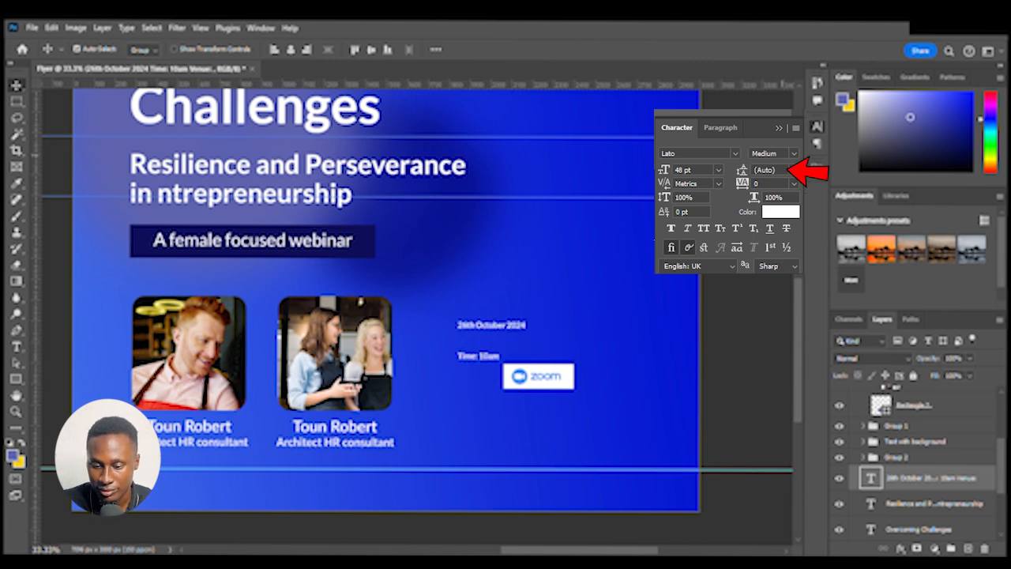
key(ctrl+z)
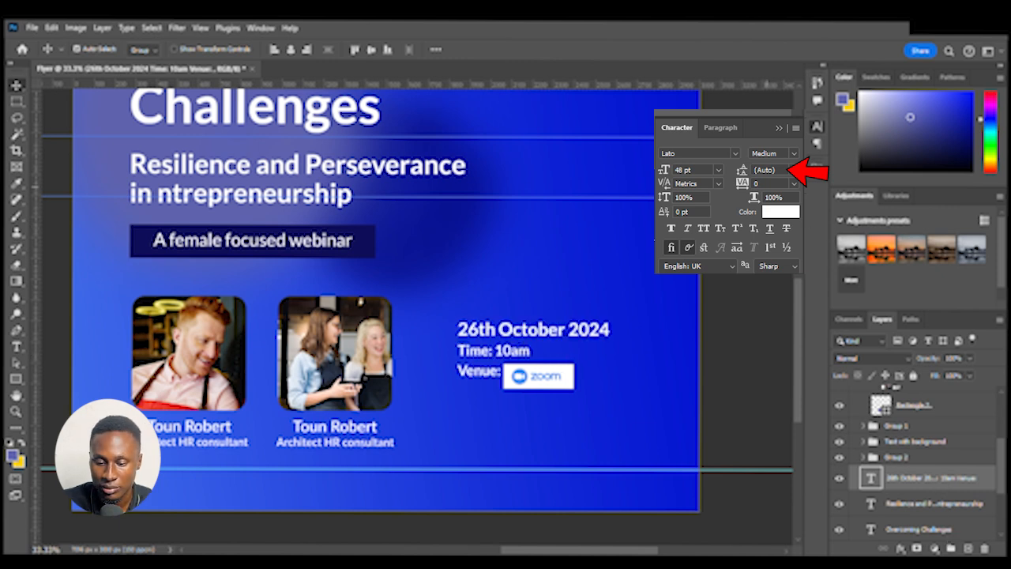
text(72)
key(Return)
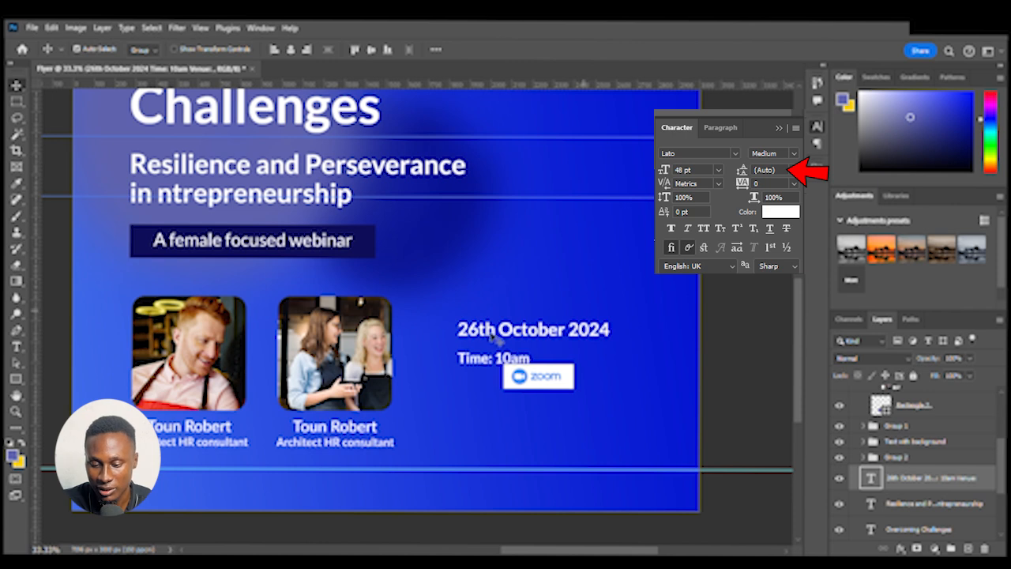
Extend the event text box downward so the "Venue:" line is shown again
double_click(490, 338)
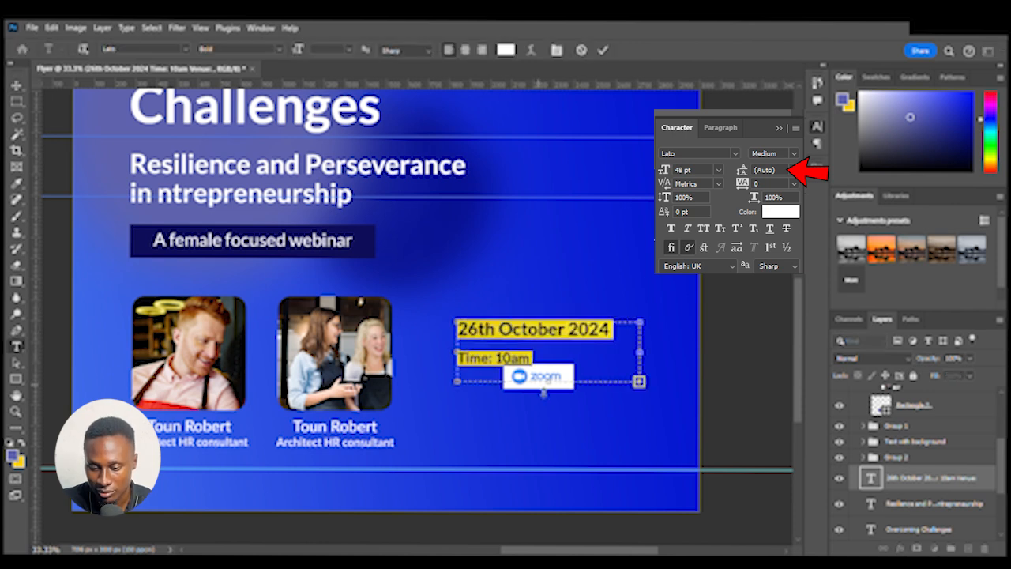
drag(543, 387, 550, 411)
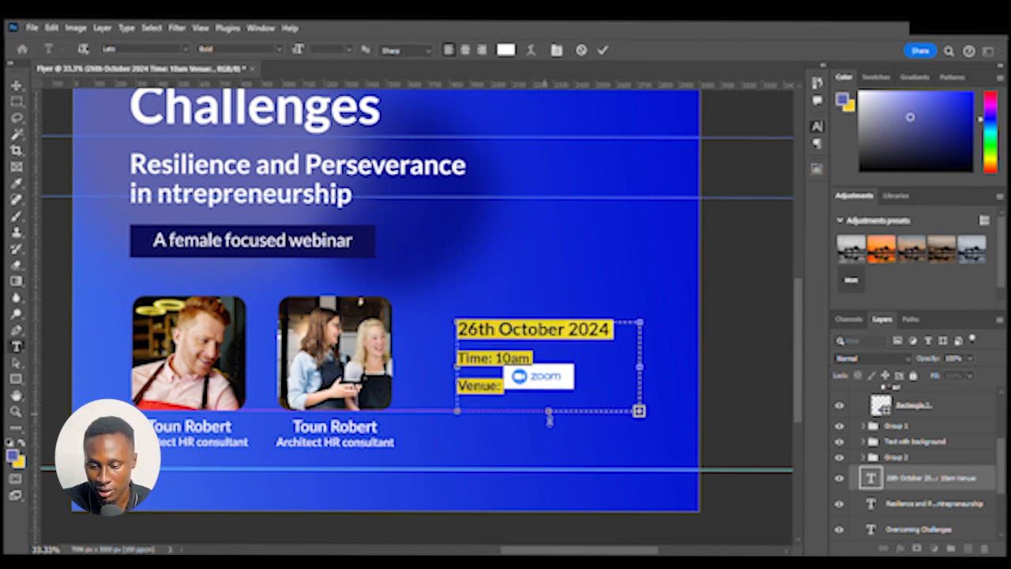
click(936, 481)
key(v)
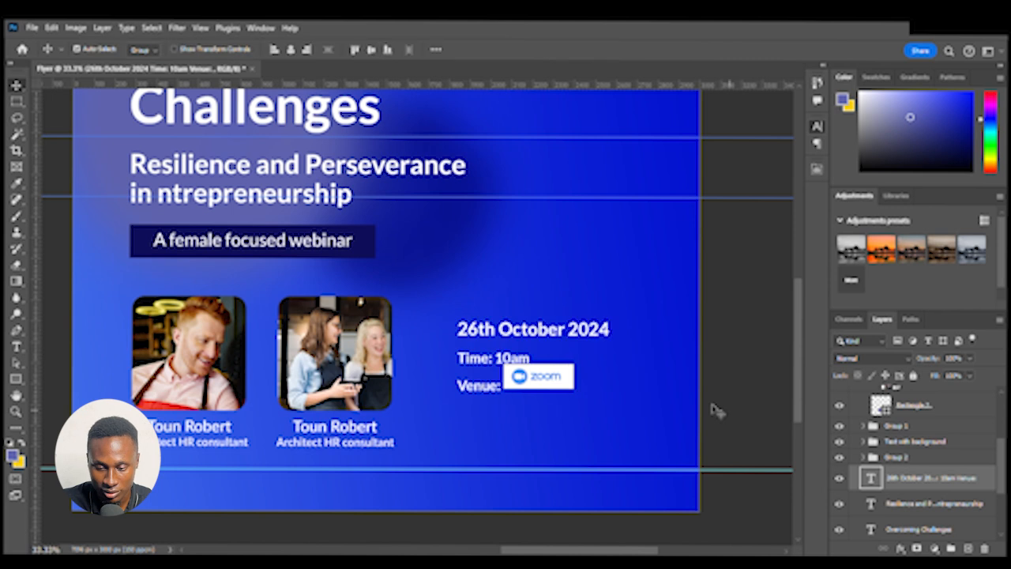
Move the Zoom group down and nudge it in line beside "Venue:"
click(531, 382)
drag(535, 383, 535, 394)
key(Left)
key(Left)
key(Left)
key(Left)
key(Left)
key(Left)
key(Up)
key(Up)
key(Up)
key(Up)
key(Up)
key(Up)
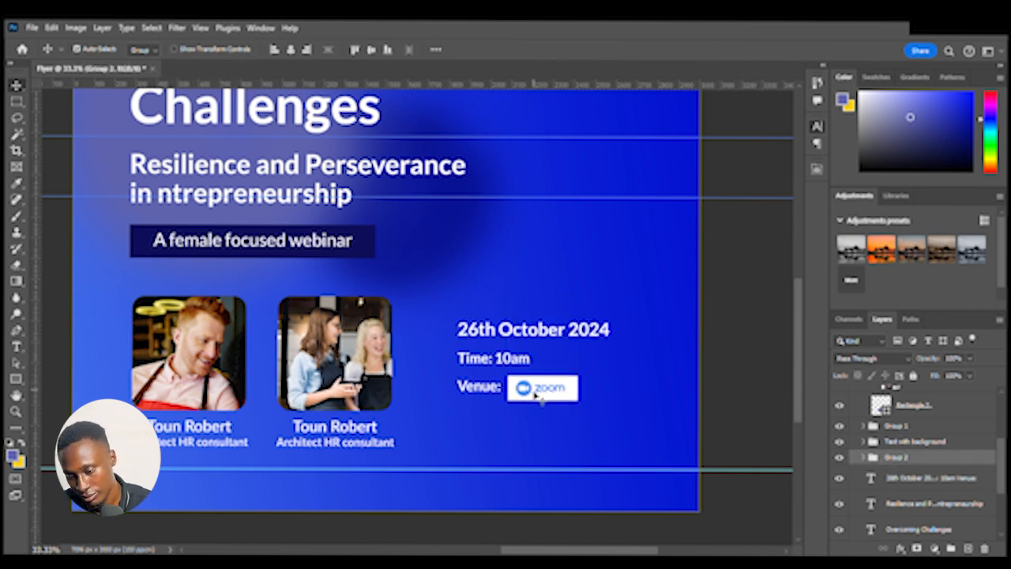
key(Left)
key(Left)
key(Left)
key(Left)
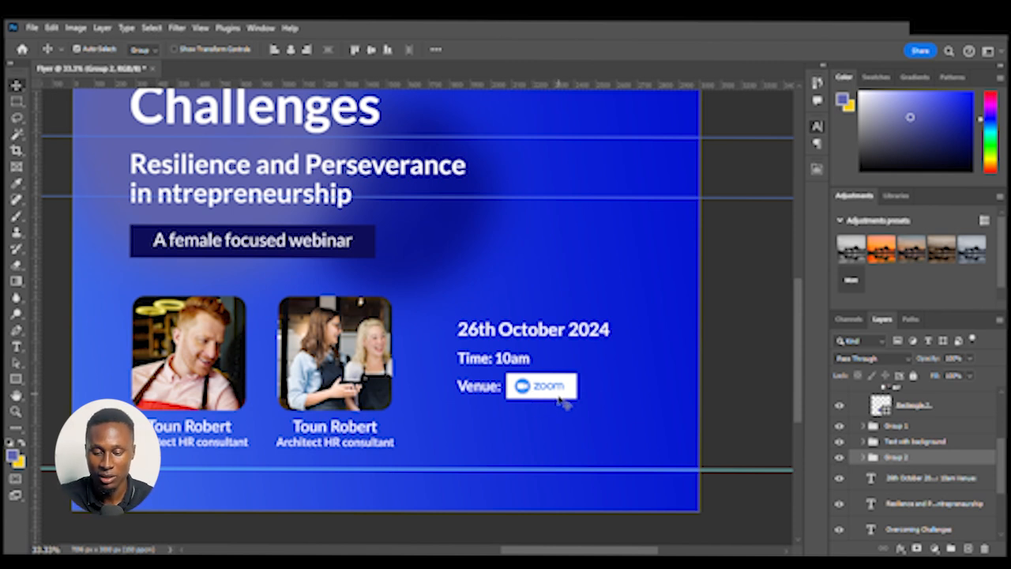
Edit the event text block so the "Venue:" line comes before the "Time: 10am" line
double_click(528, 369)
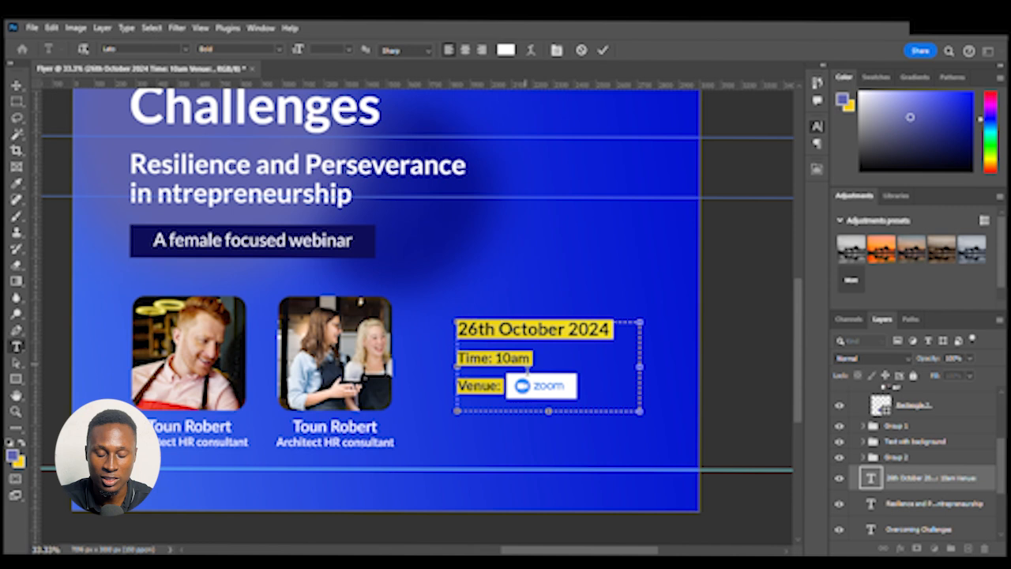
drag(541, 360, 455, 362)
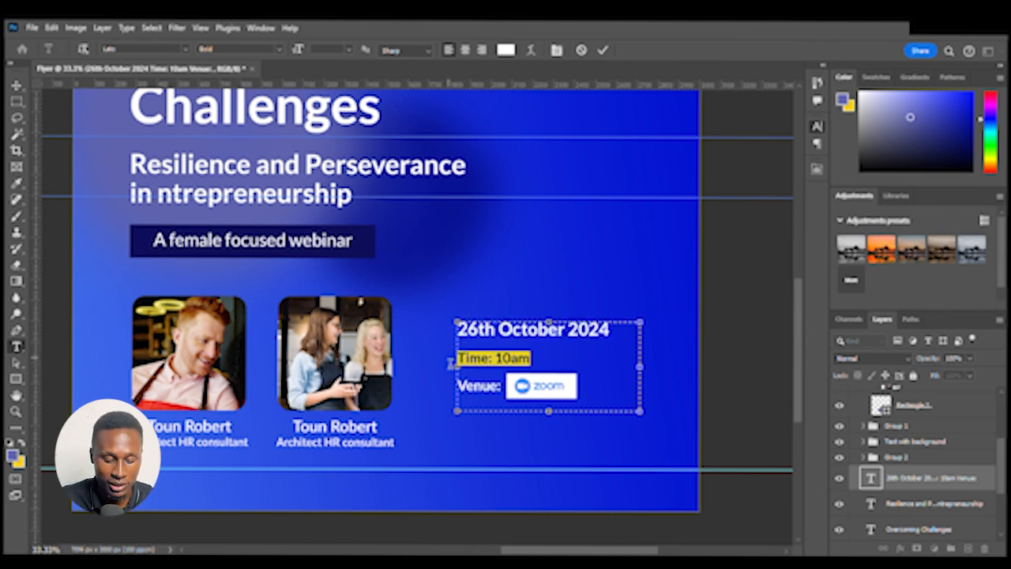
key(BackSpace)
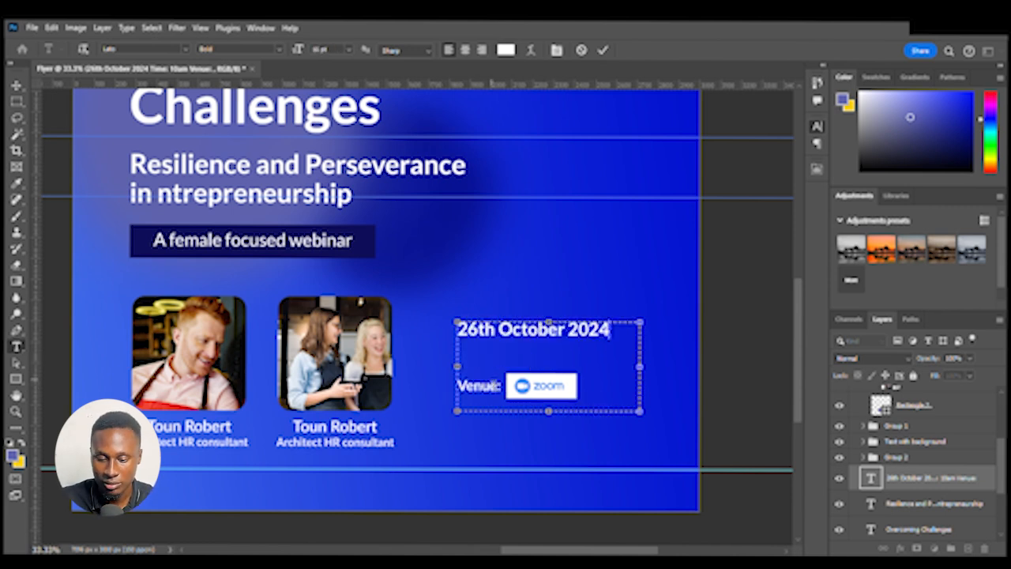
key(BackSpace)
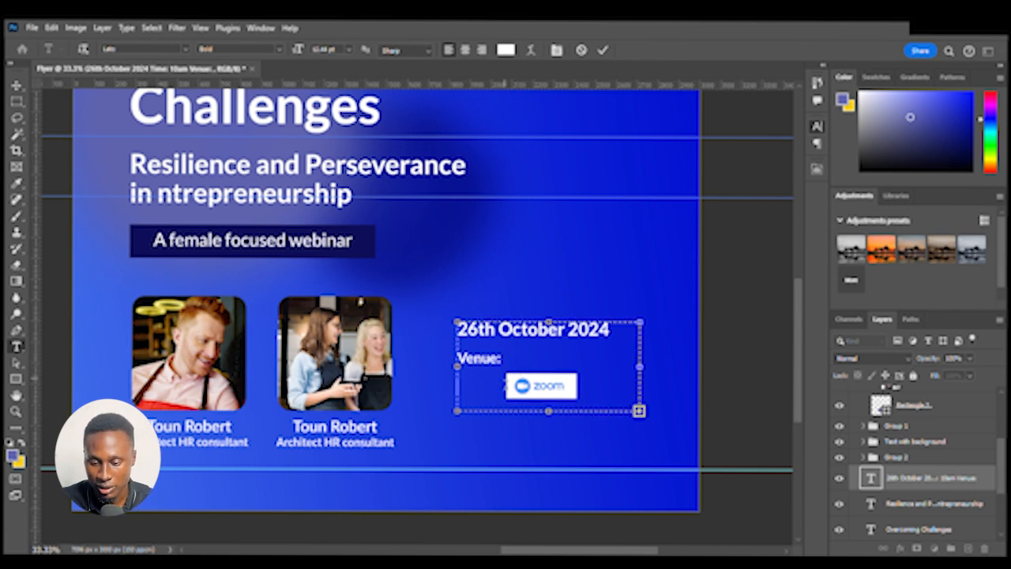
key(Delete)
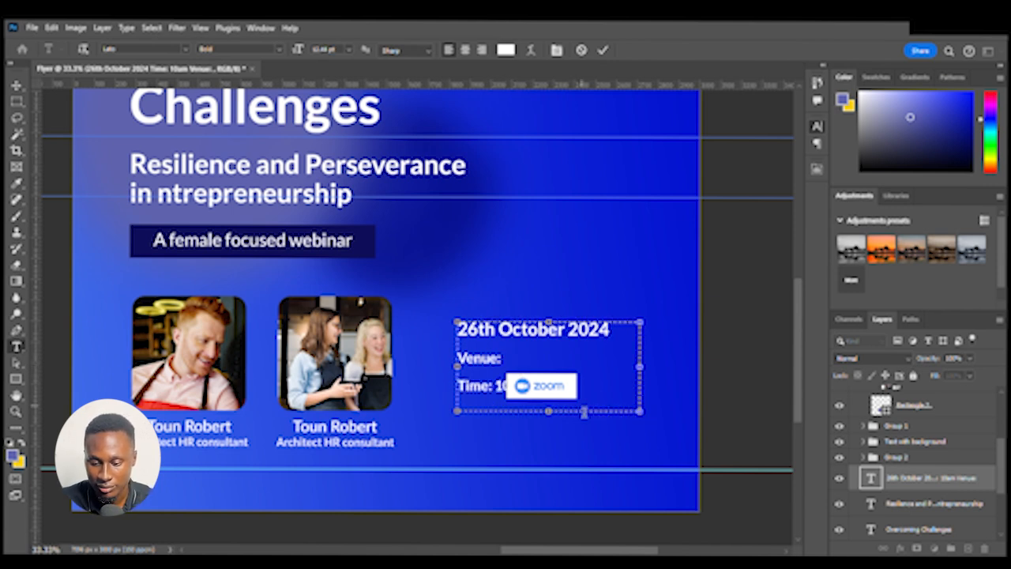
key(Escape)
key(v)
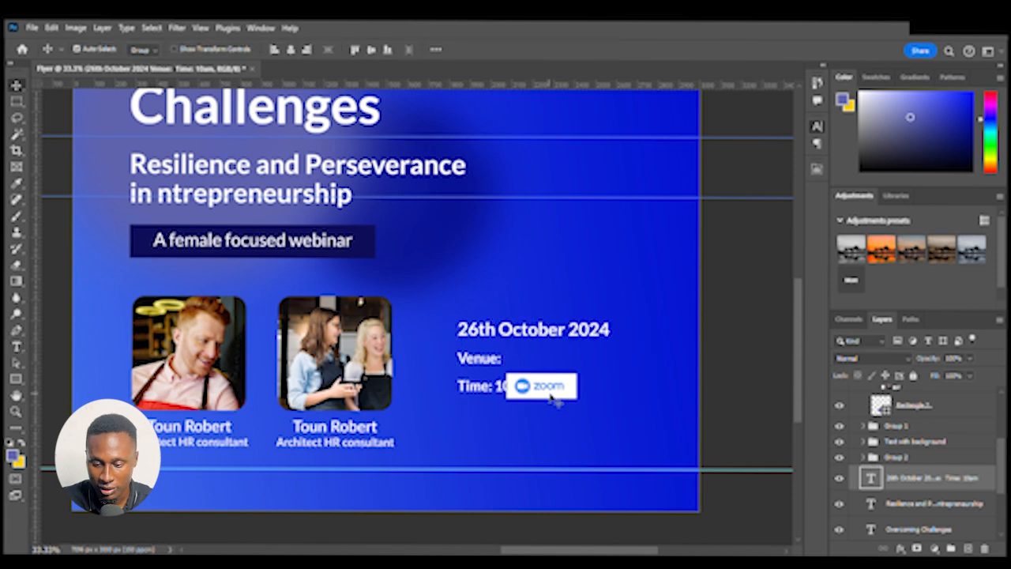
Move the Zoom group up beside "Venue:" and nudge it into line with that text
drag(547, 398, 551, 372)
key(Up)
key(Up)
key(Up)
key(Right)
key(Right)
key(Right)
key(Down)
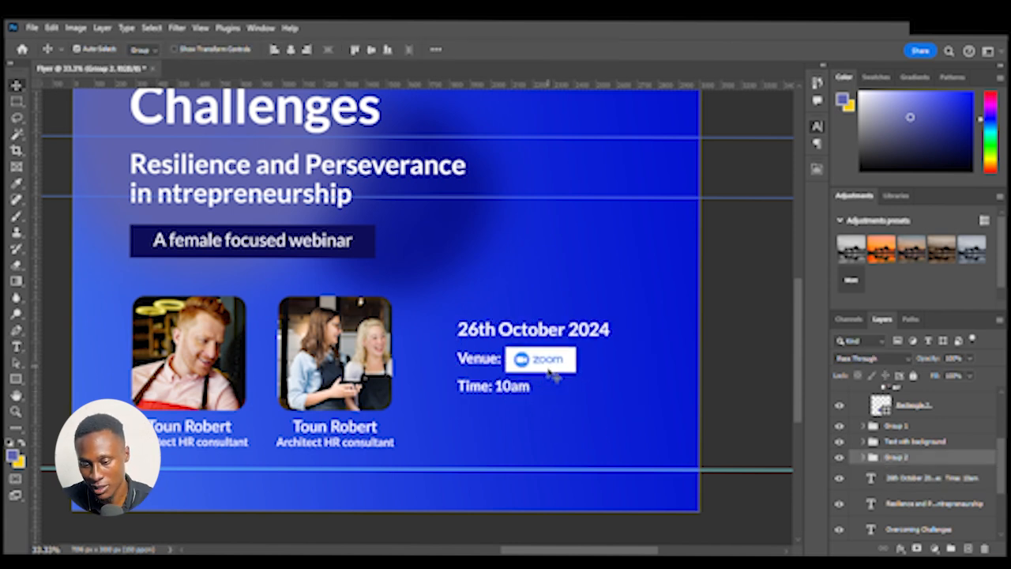
key(Up)
key(Left)
key(Left)
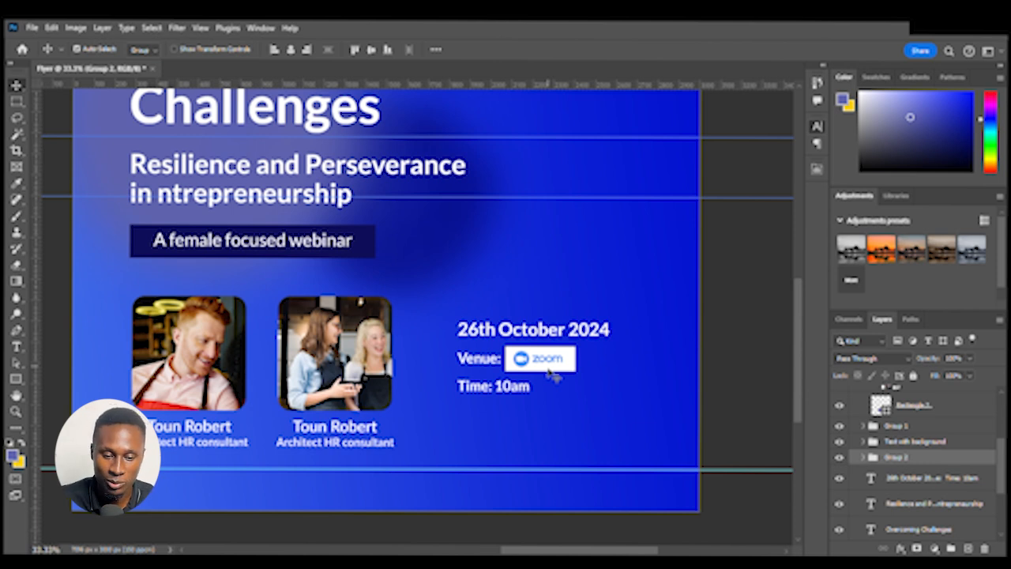
Paste the Jobberman logo onto the artboard, then scale and place it in the top-left corner above the title
key(ctrl+minus)
drag(547, 349, 662, 436)
key(ctrl+minus)
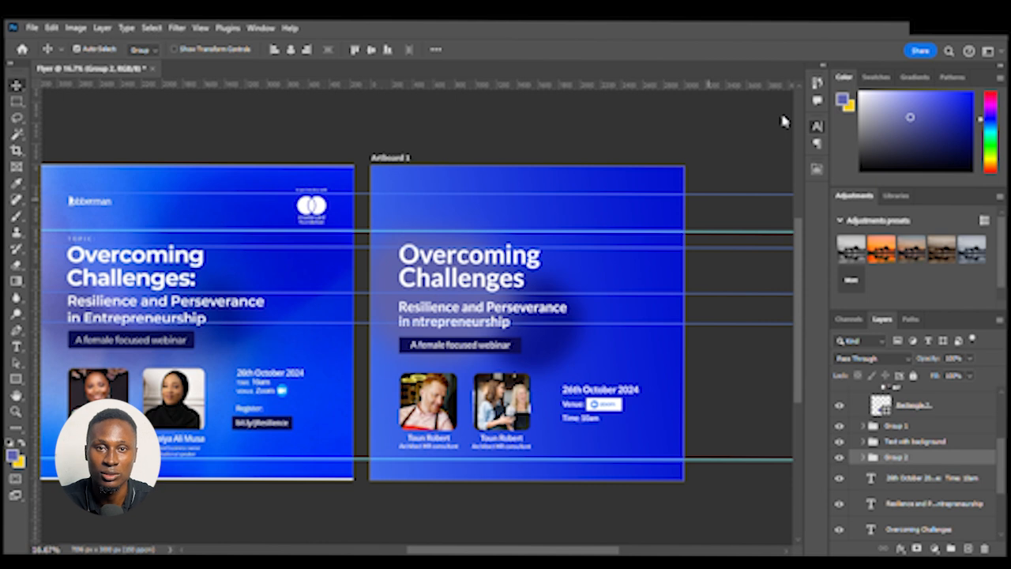
drag(476, 220, 517, 203)
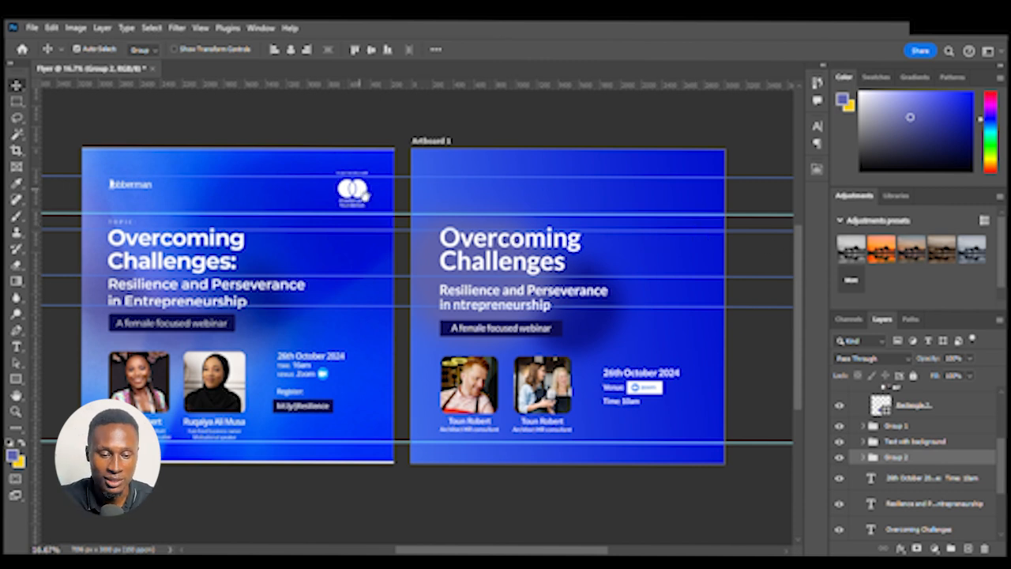
drag(367, 192, 374, 215)
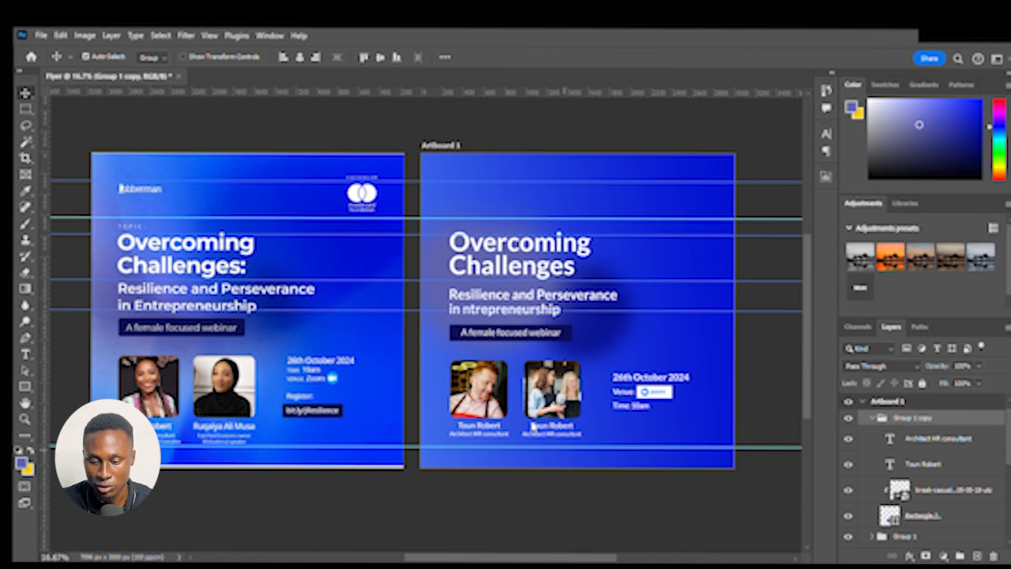
key(ctrl+v)
drag(540, 285, 535, 178)
drag(737, 208, 395, 369)
key(Return)
key(ctrl+plus)
key(ctrl+plus)
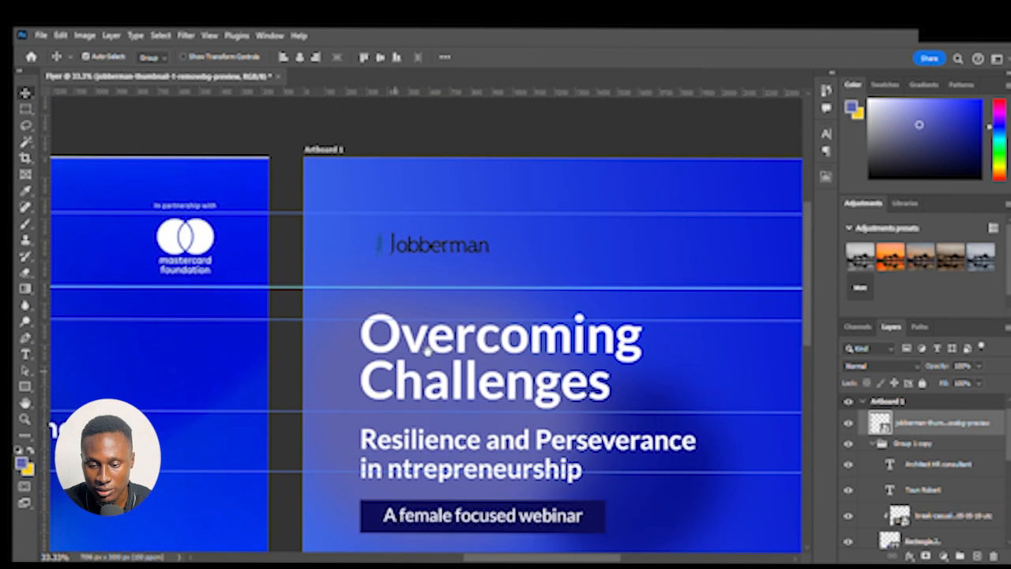
Shift the Jobberman logo slightly left and enlarge it a little with Free Transform
click(451, 244)
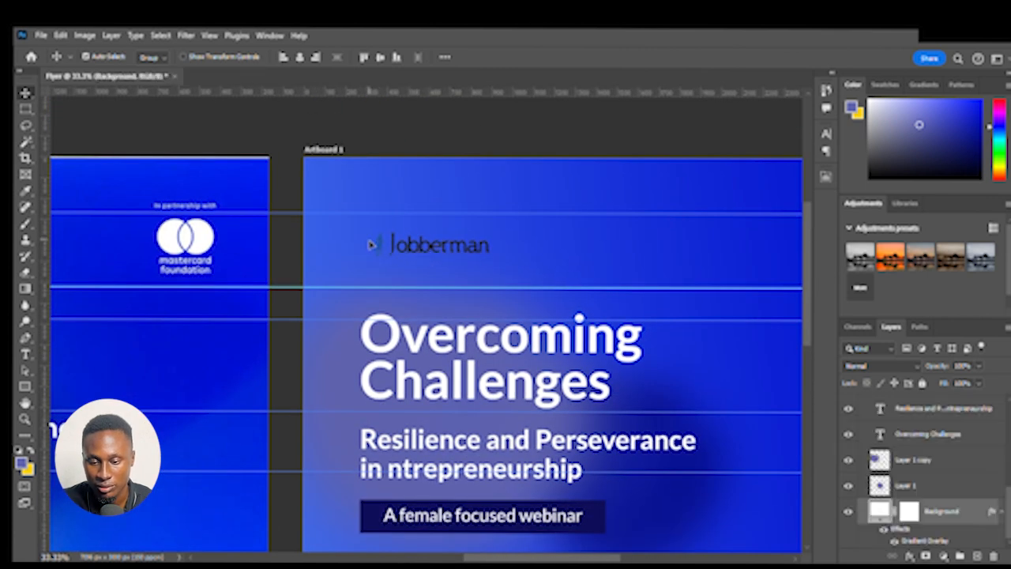
click(305, 272)
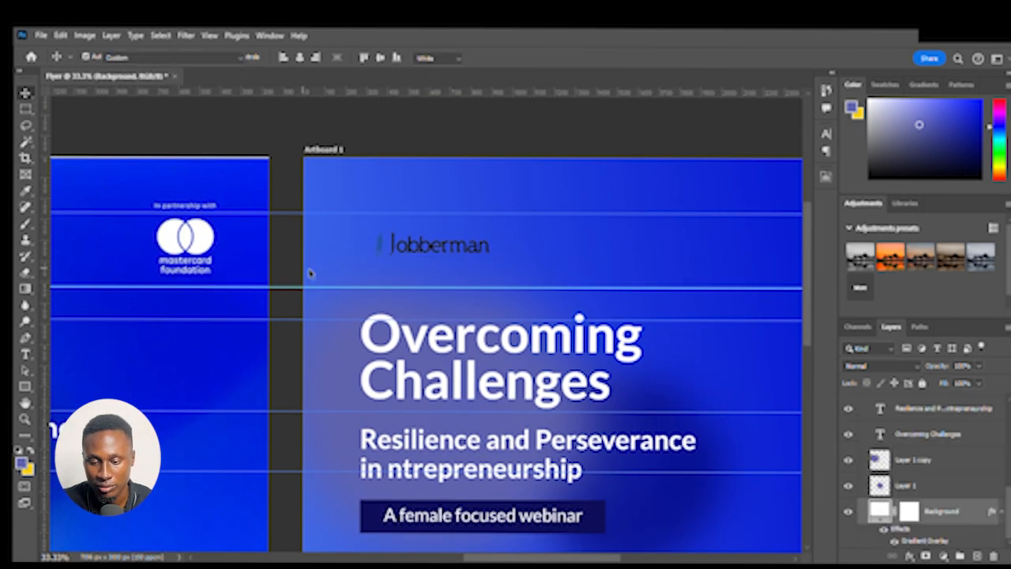
key(v)
click(380, 245)
drag(378, 243, 367, 243)
key(ctrl+t)
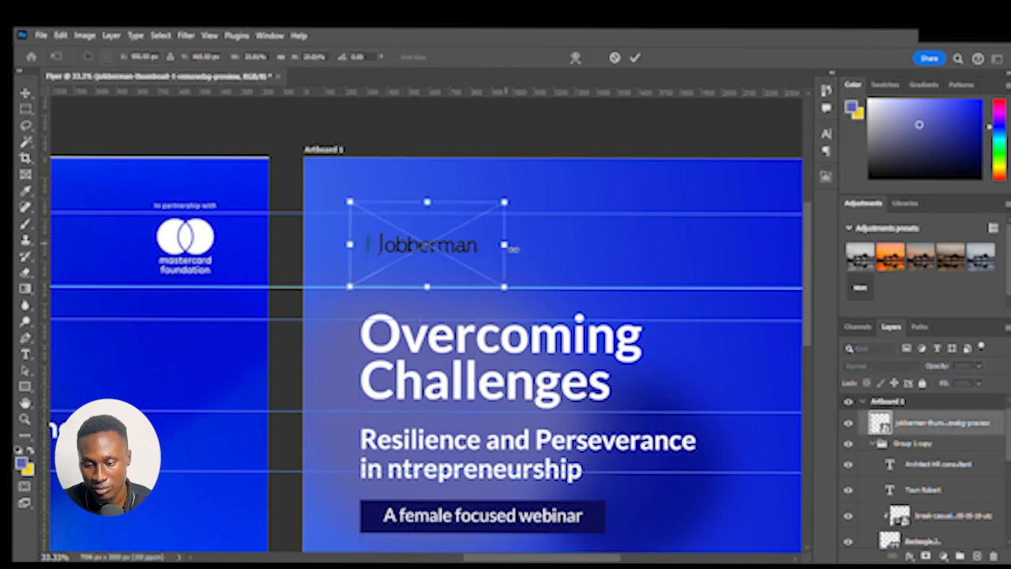
drag(504, 246, 523, 250)
key(Return)
key(ctrl+minus)
key(ctrl+minus)
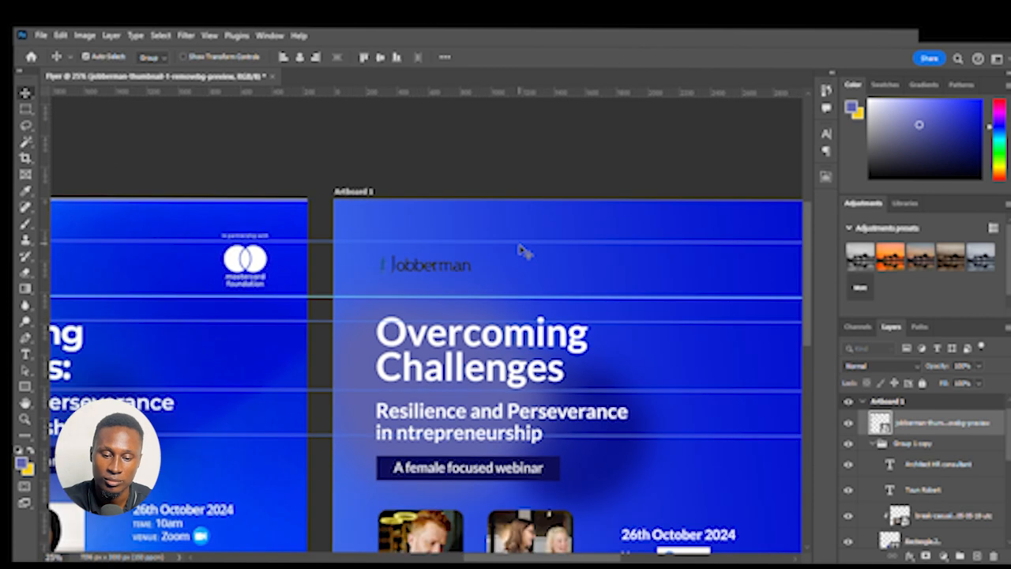